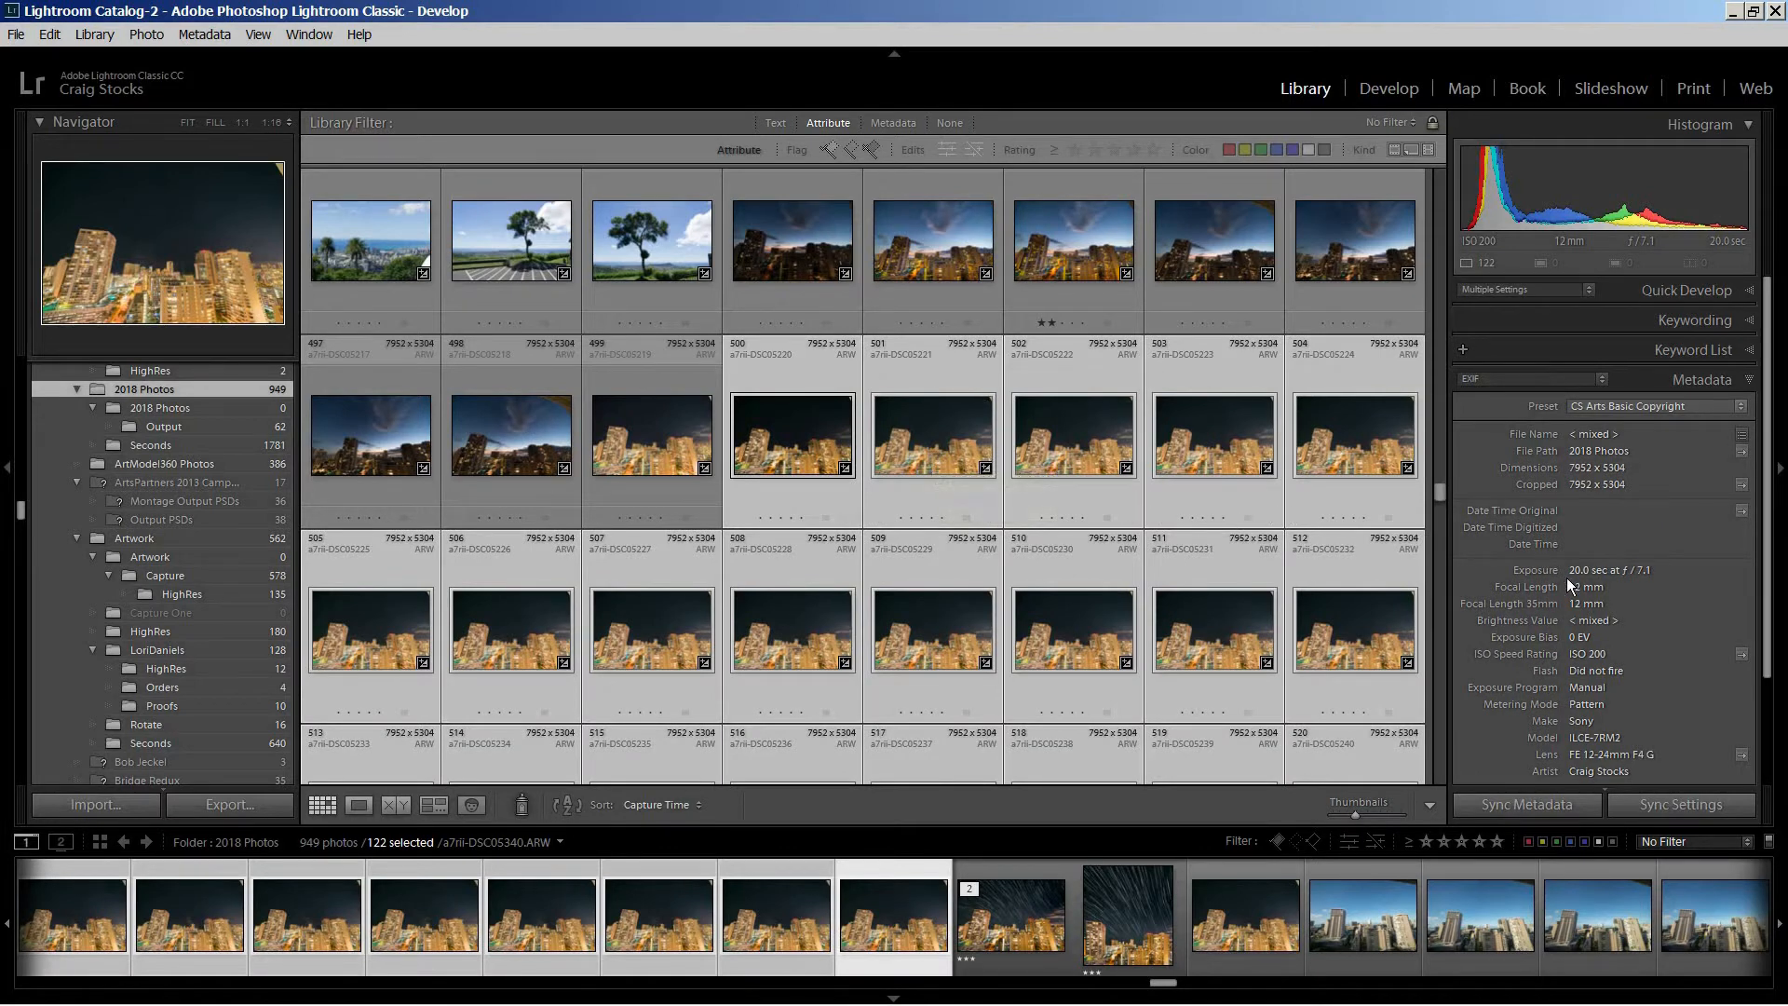
- Open photo a7rii-DSC05220.ARW in the Develop module and compare its edited look with the unedited original
{"action": "double_click", "coordinate": [799, 458]}
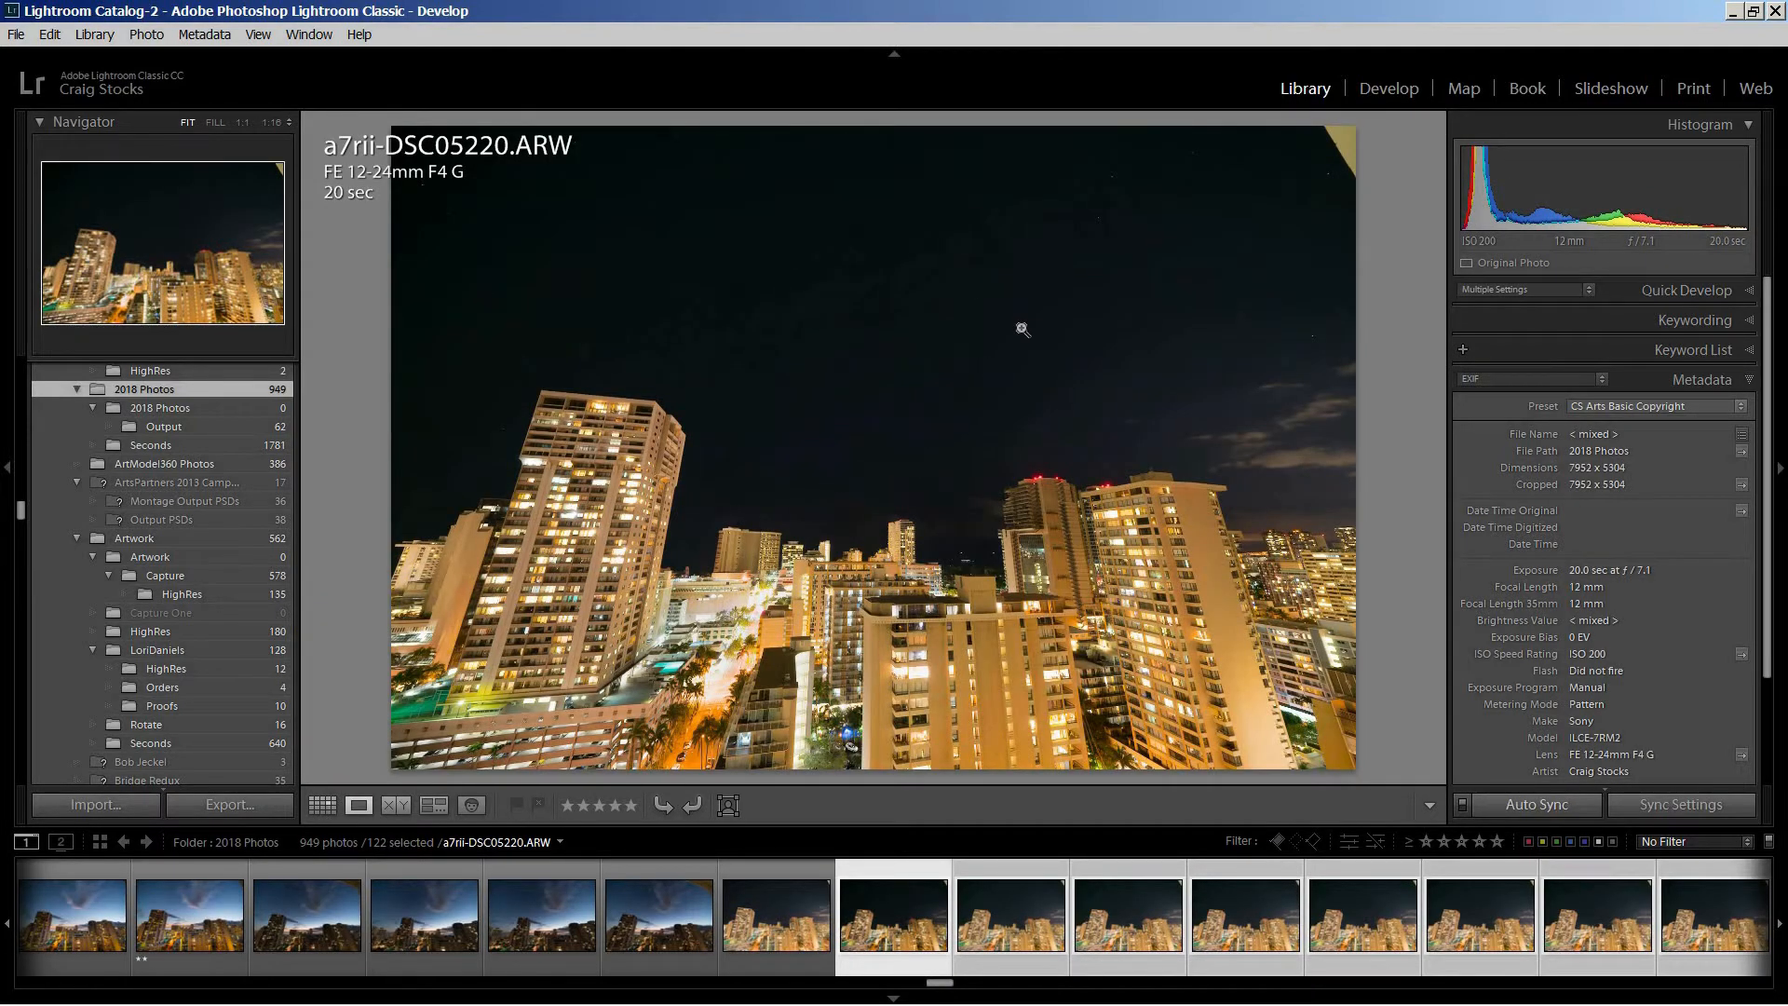
{"action": "left_click", "coordinate": [1377, 87]}
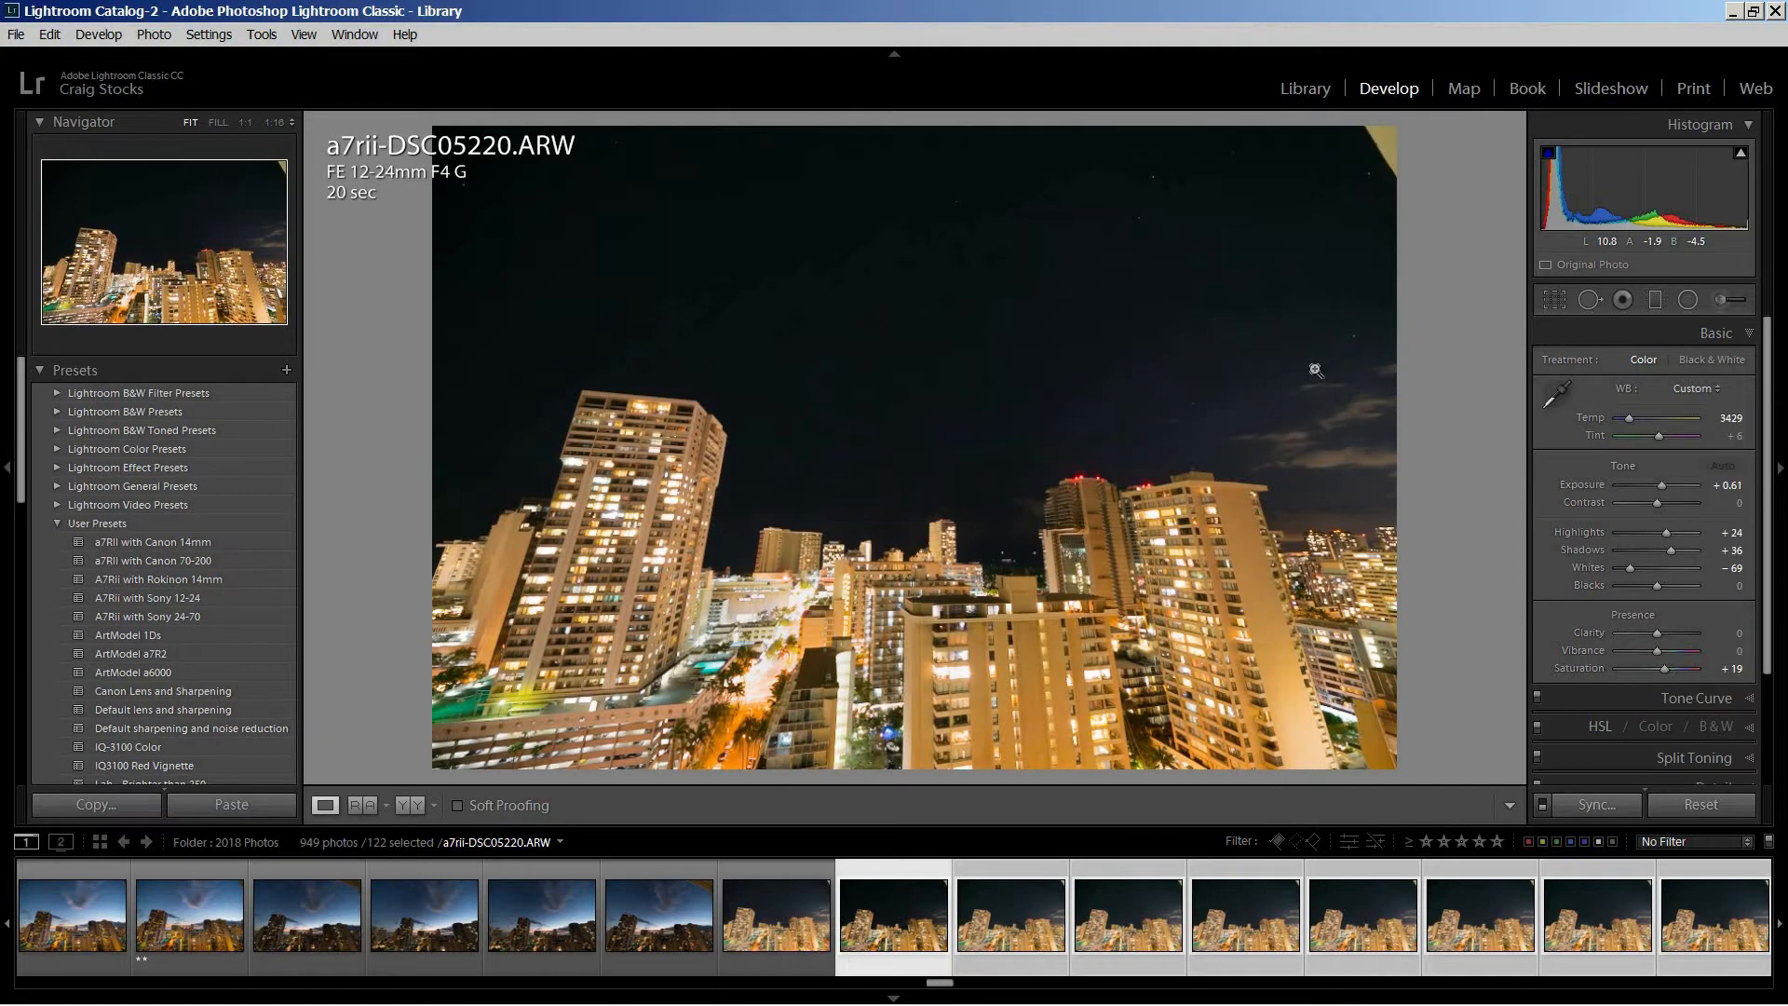
{"action": "key", "text": "backslash"}
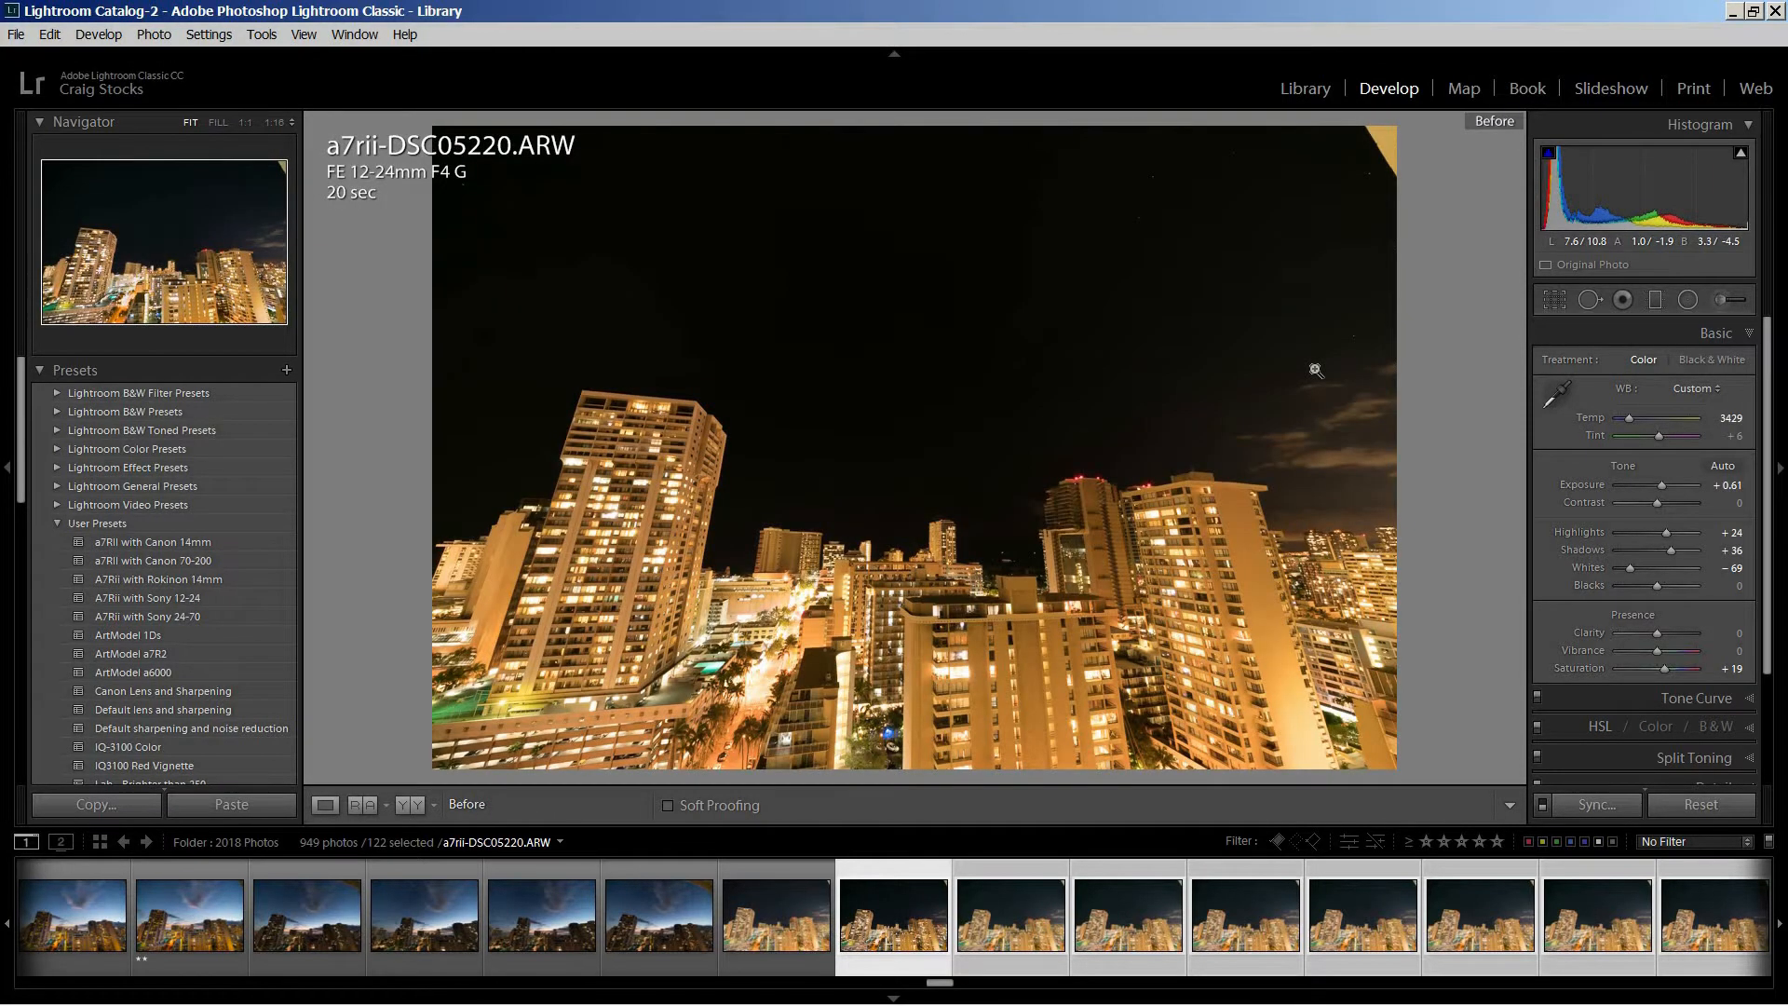
{"action": "key", "text": "backslash"}
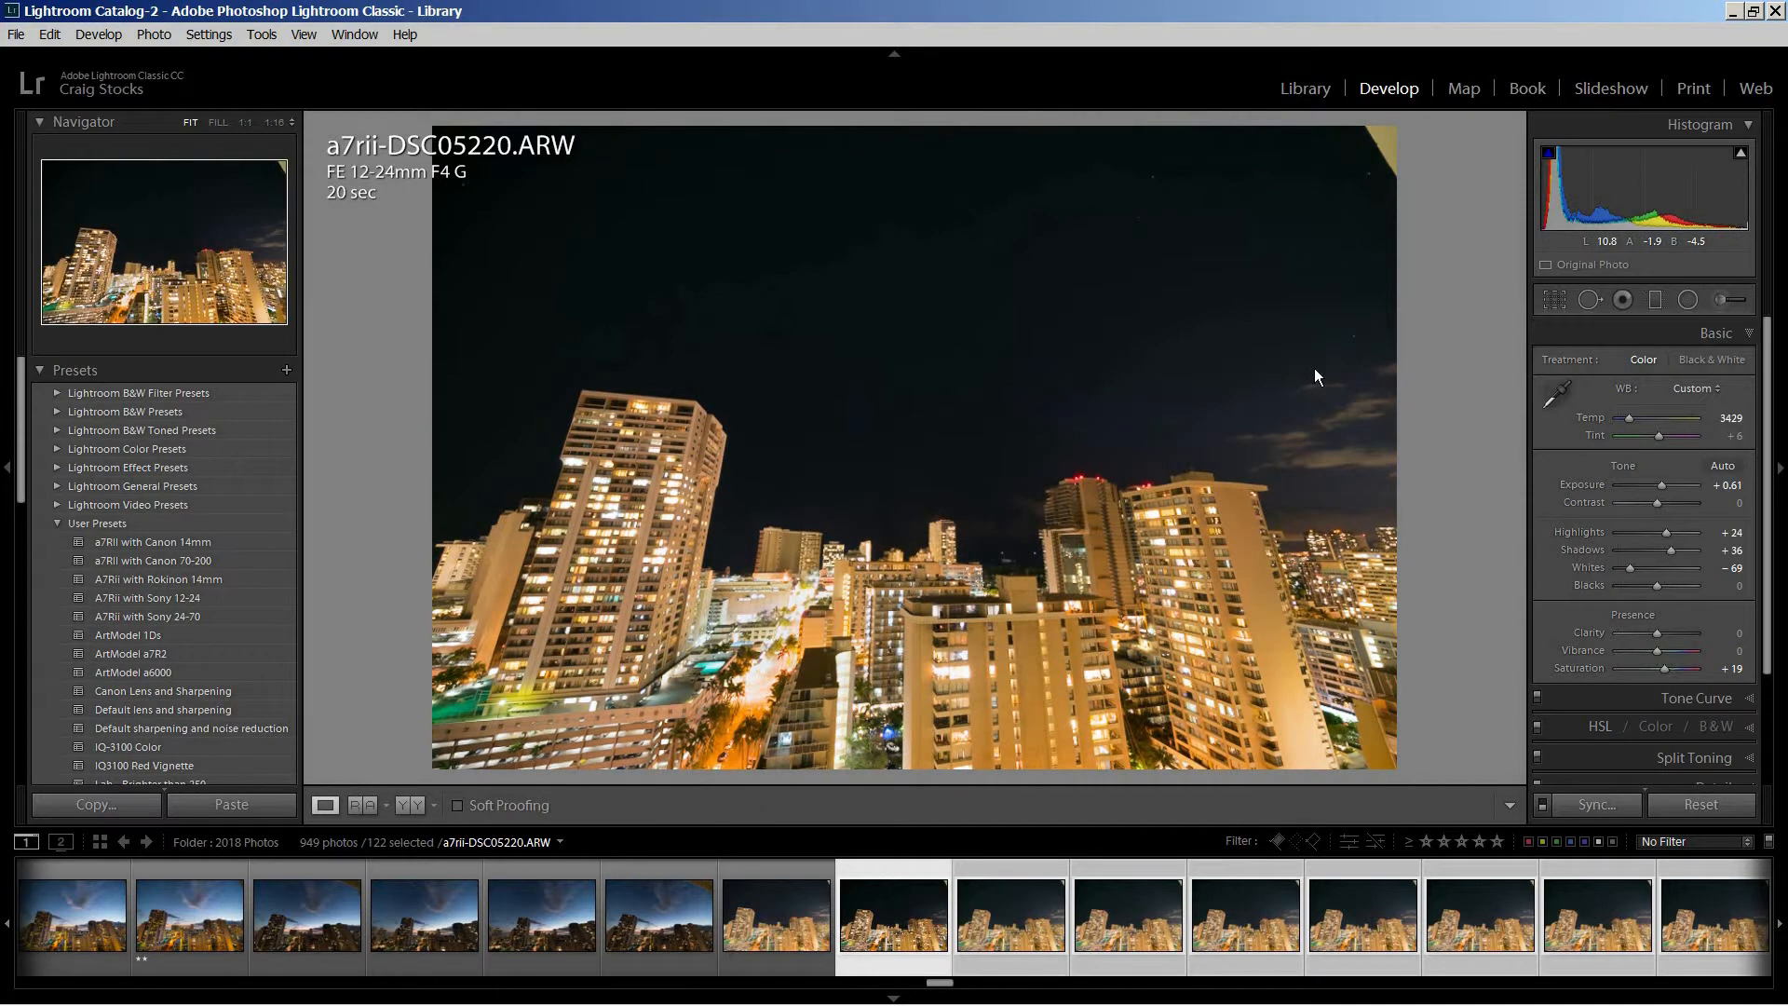
{"action": "key", "text": "backslash"}
{"action": "key", "text": "backslash"}
- Inspect the stars in the night sky at 1:1 magnification, and return to the grid of selected photos
{"action": "left_click", "coordinate": [769, 231]}
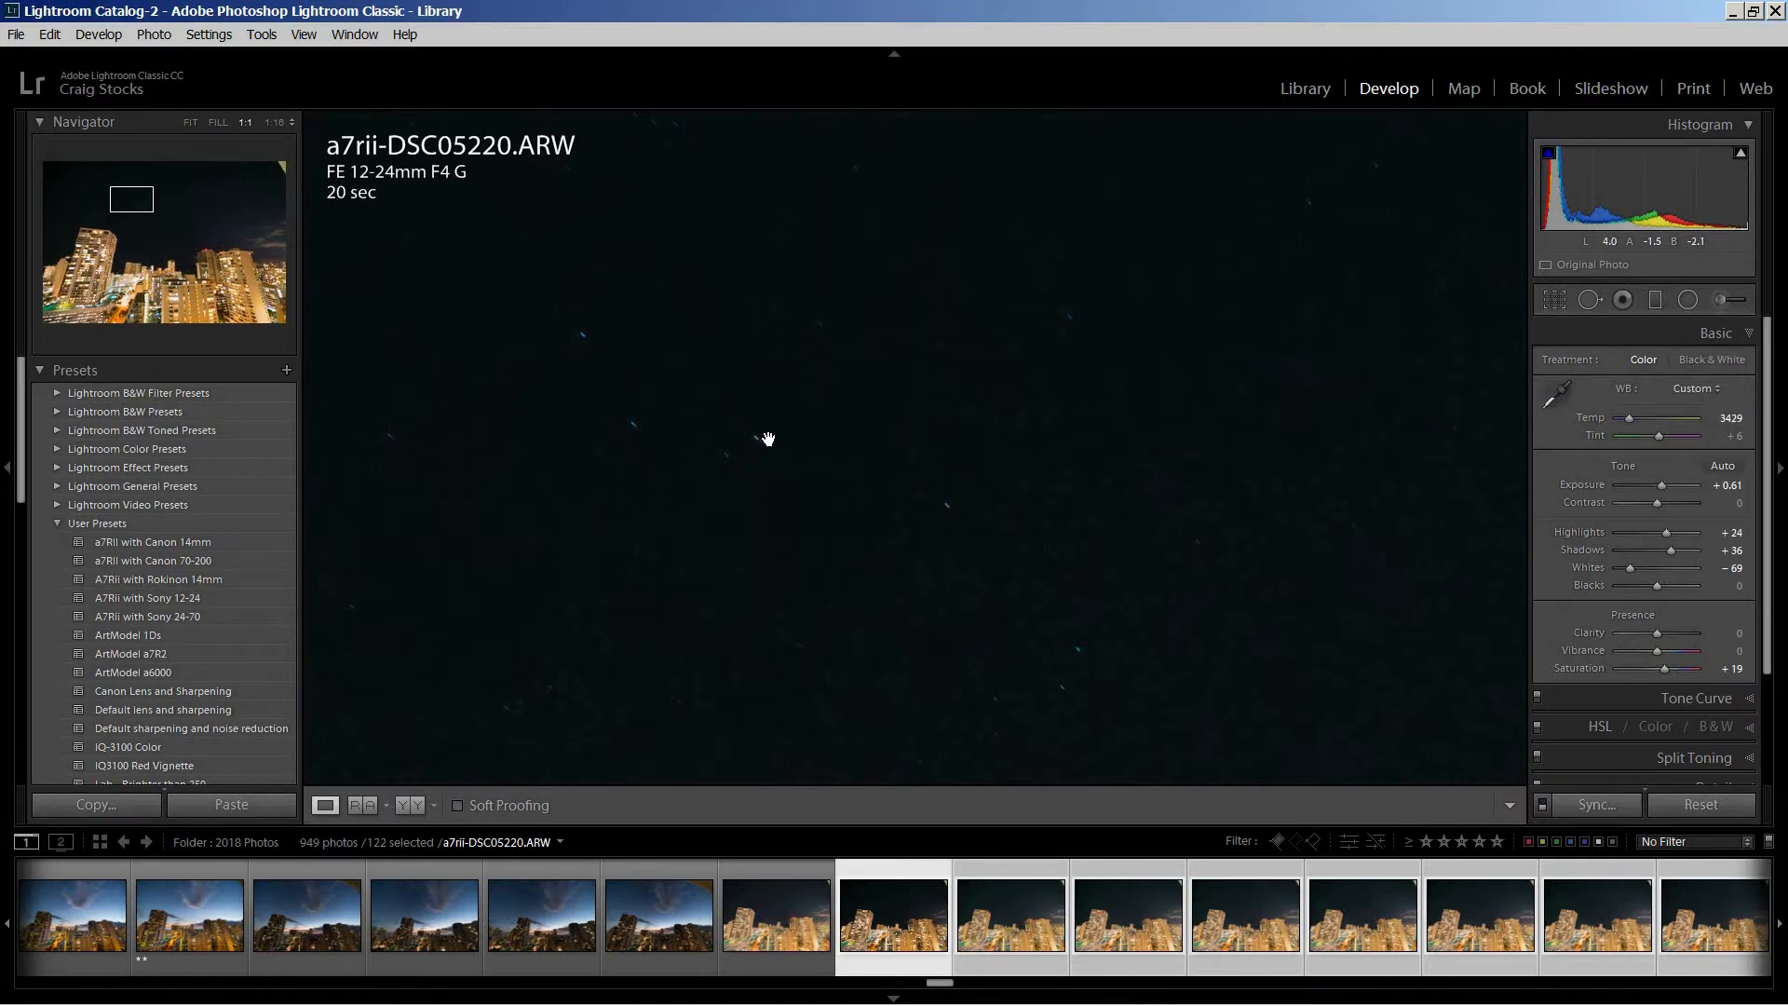
{"action": "left_click", "coordinate": [839, 443]}
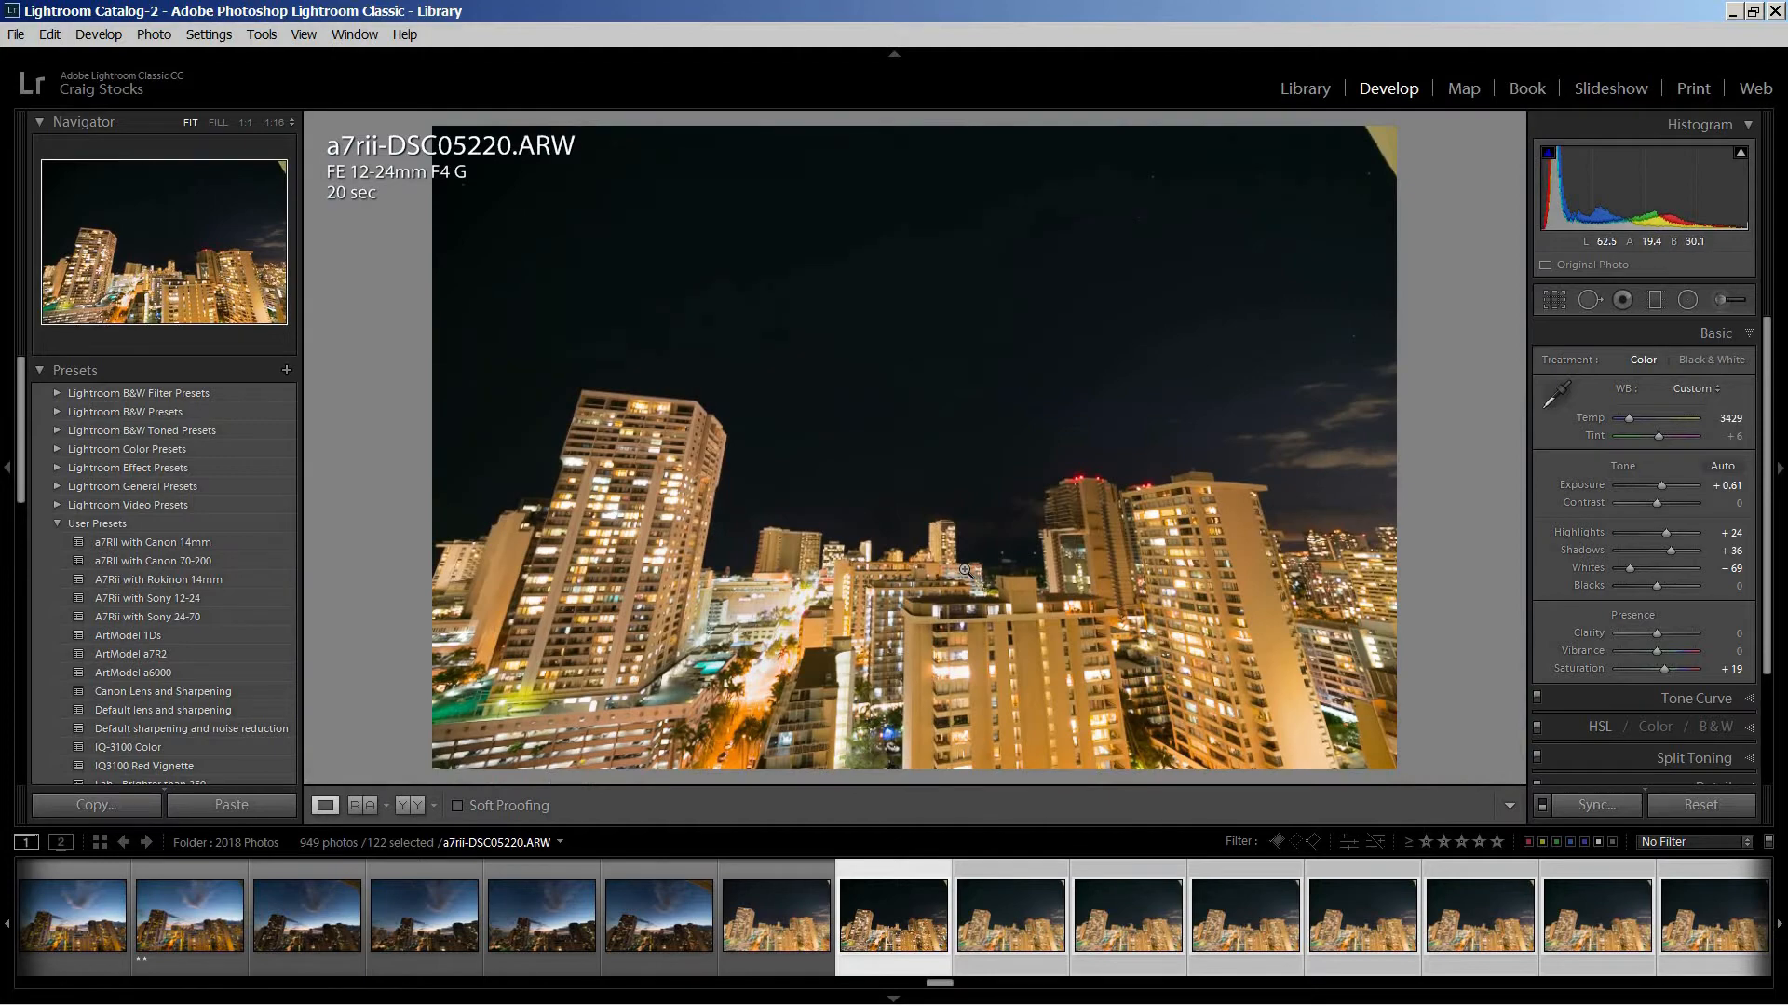
{"action": "key", "text": "g"}
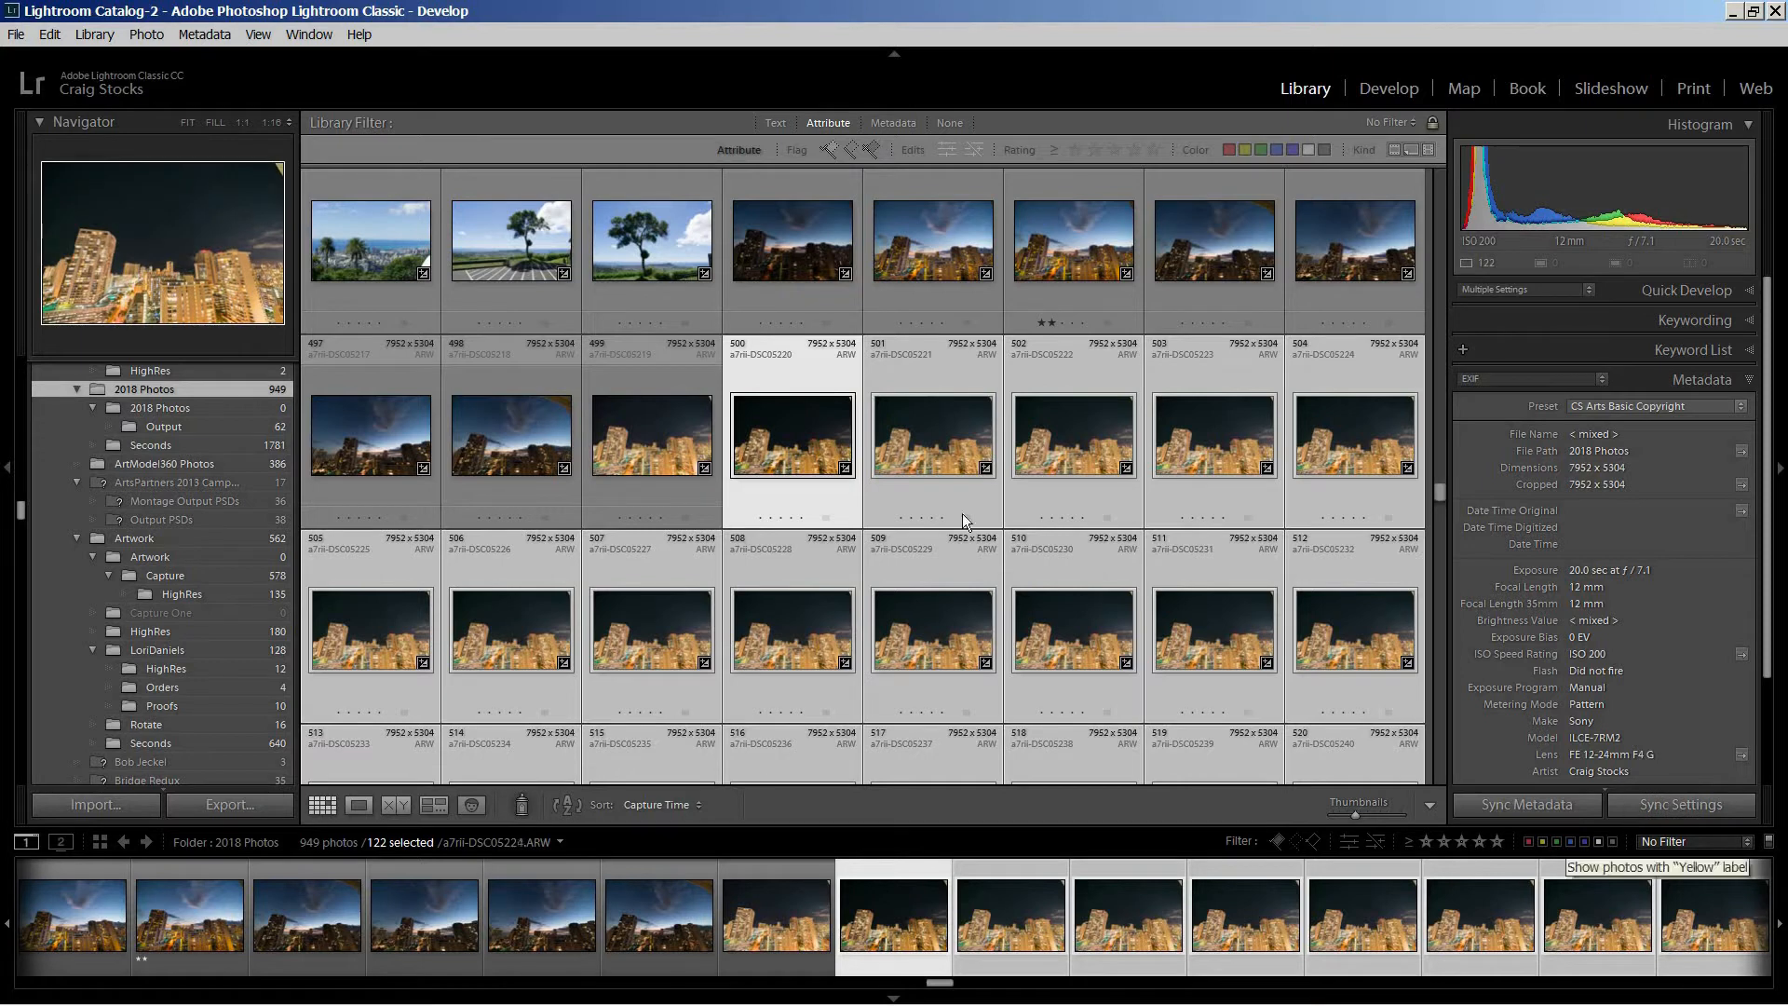
{"action": "mouse_move", "coordinate": [804, 436]}
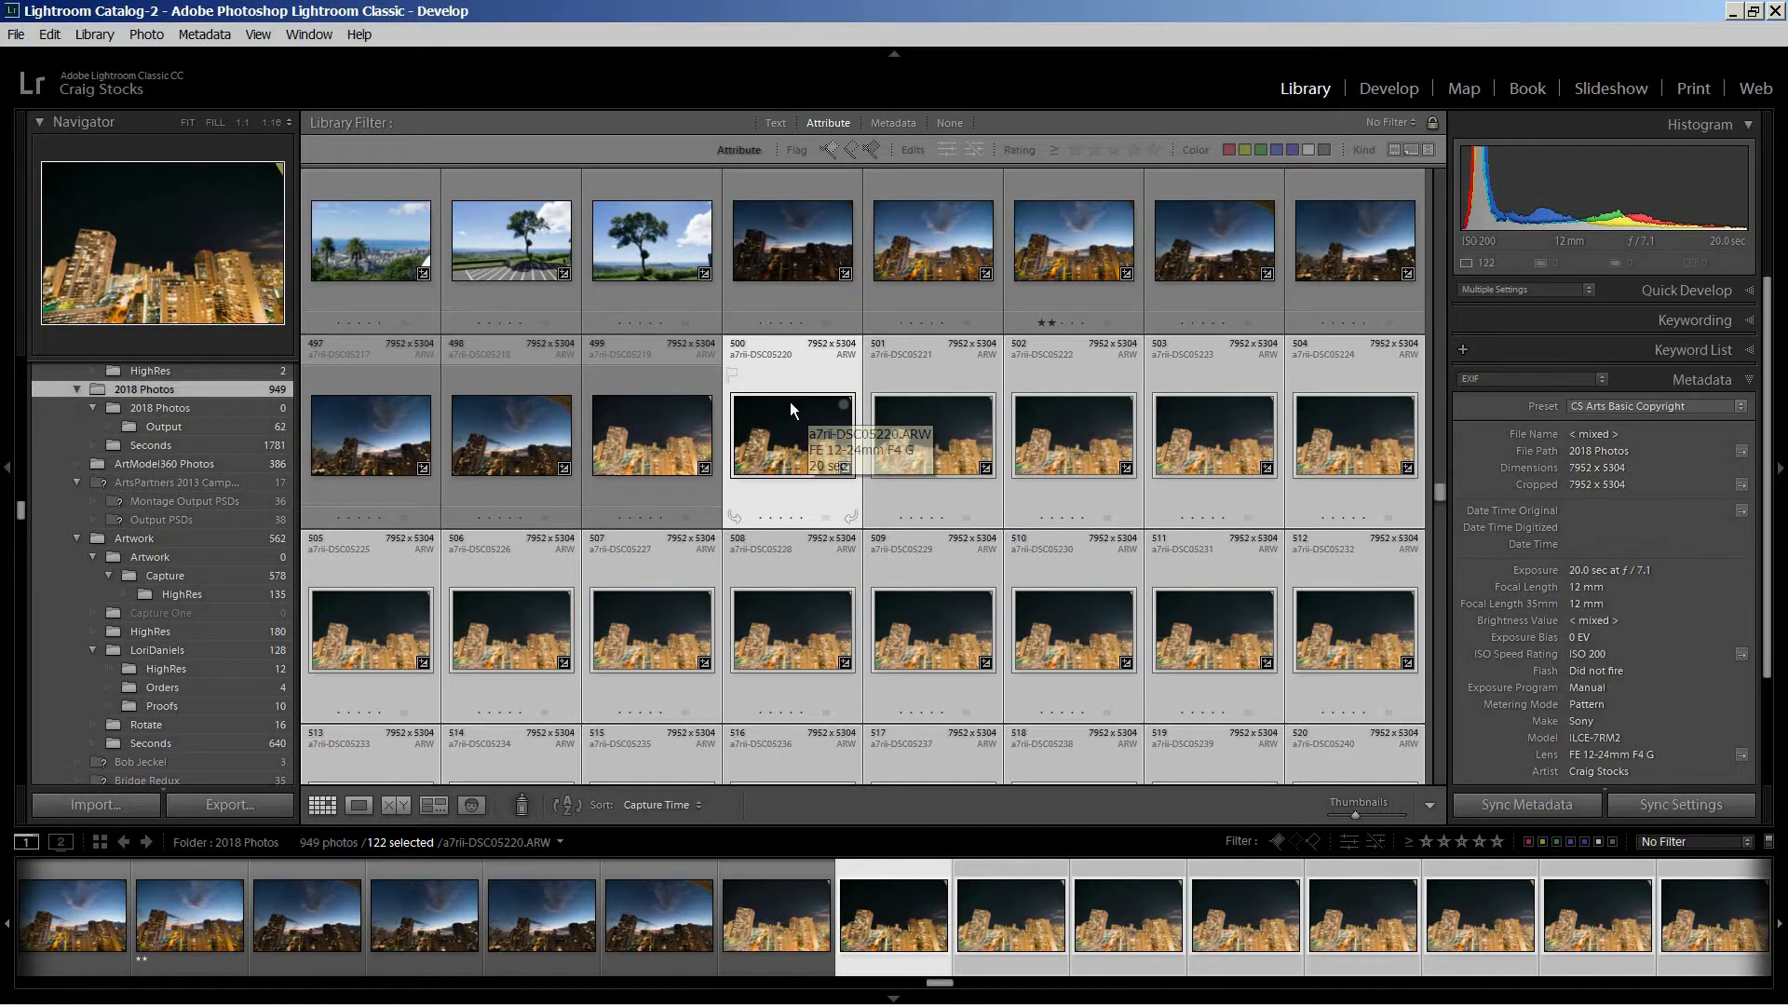
- Review the Synchronize Settings options without applying them and the external editing options for the selected photos
{"action": "mouse_move", "coordinate": [1438, 490]}
{"action": "left_mouse_down"}
{"action": "mouse_move", "coordinate": [1440, 534]}
{"action": "mouse_move", "coordinate": [1440, 465]}
{"action": "mouse_move", "coordinate": [1441, 494]}
{"action": "left_mouse_up"}
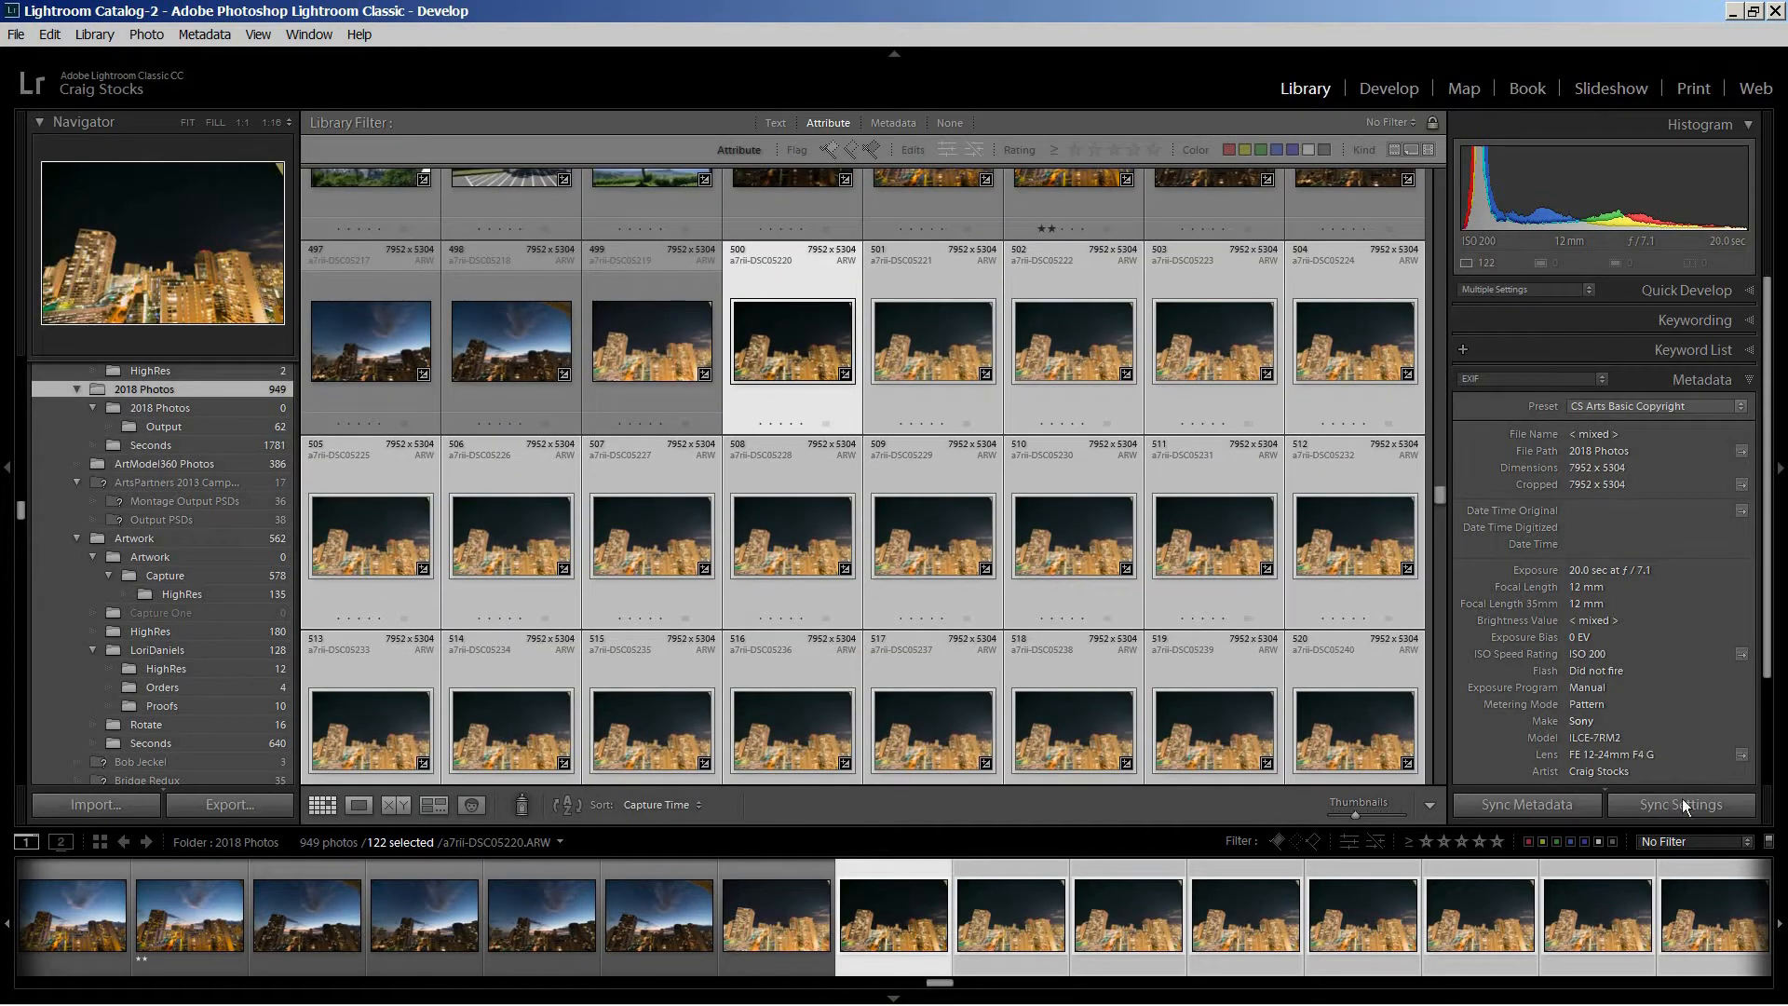
{"action": "left_click", "coordinate": [1680, 804]}
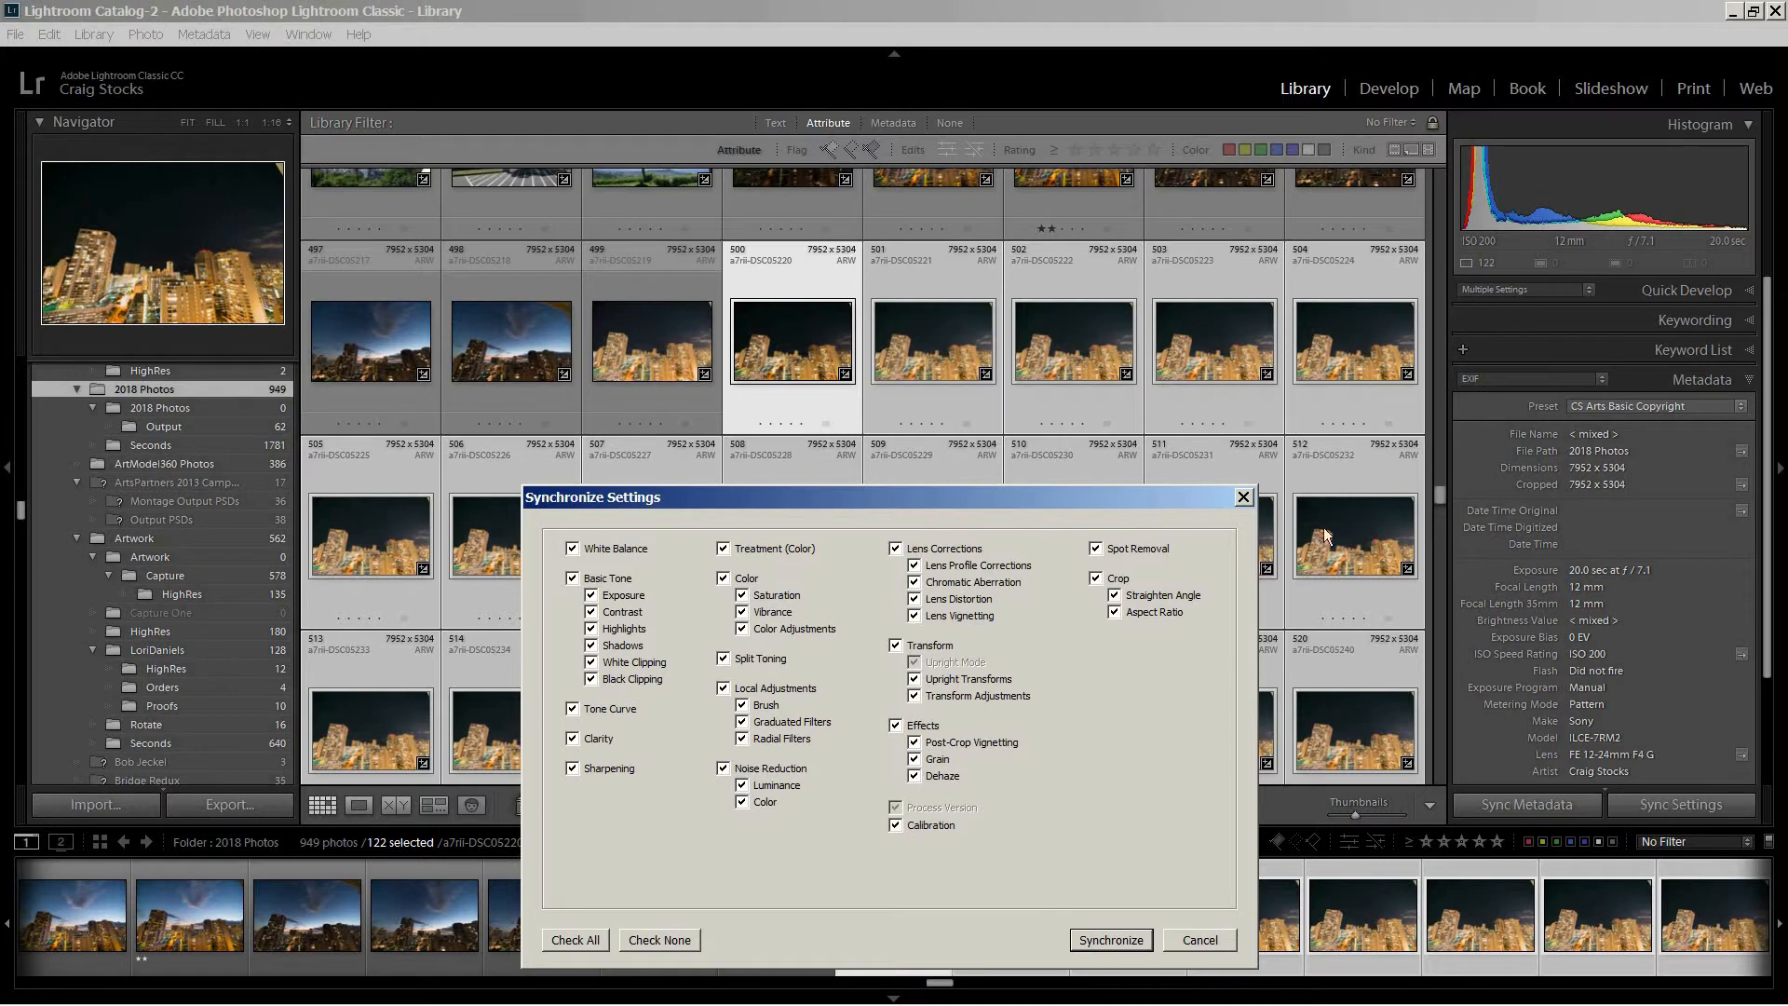
{"action": "left_click", "coordinate": [1212, 941]}
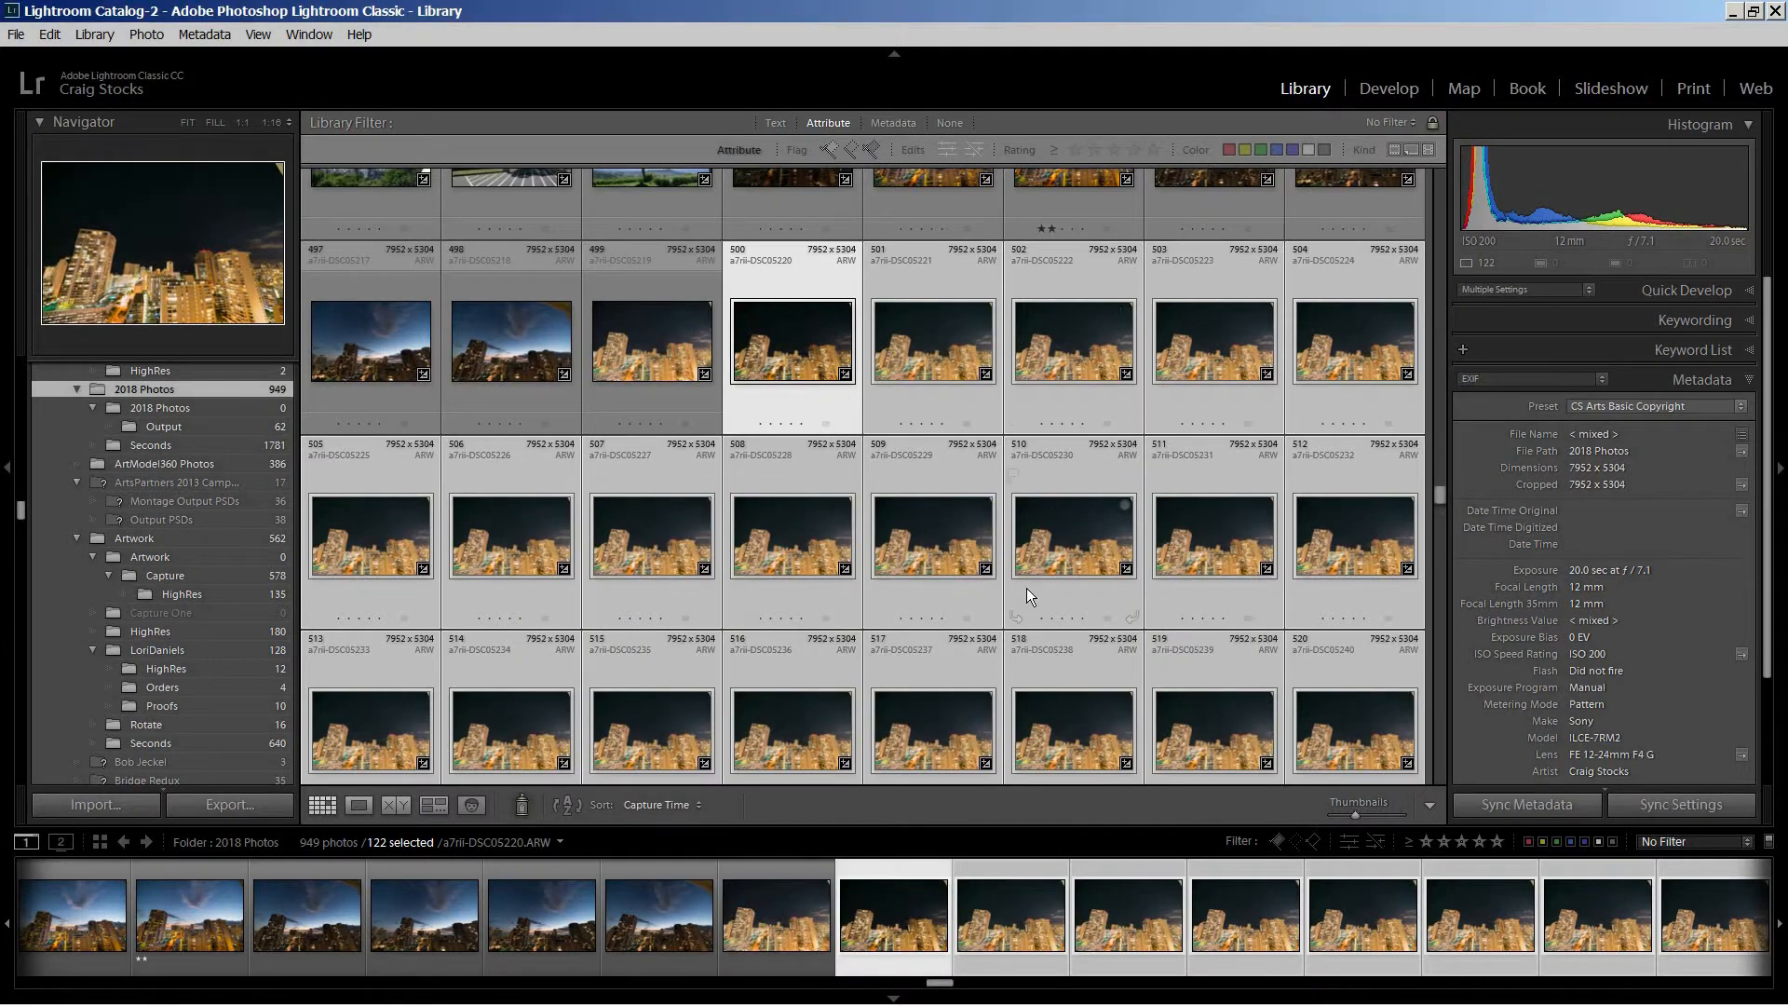
{"action": "right_click", "coordinate": [802, 342]}
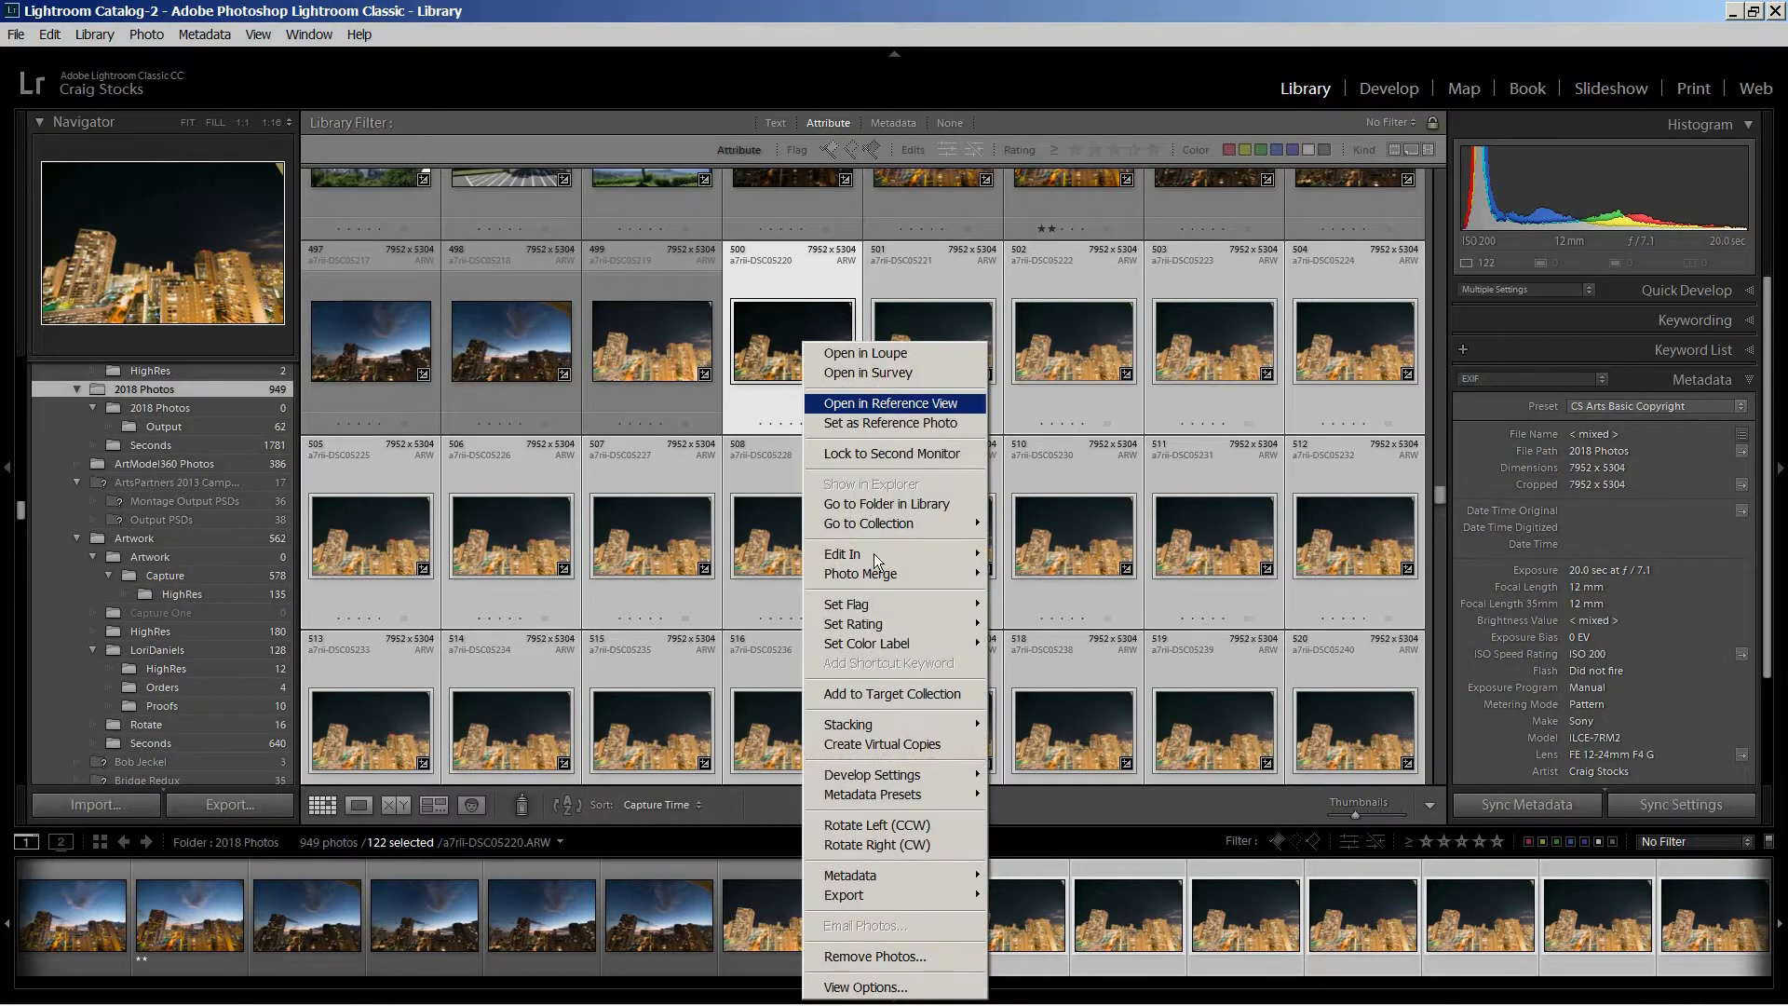
{"action": "mouse_move", "coordinate": [874, 553]}
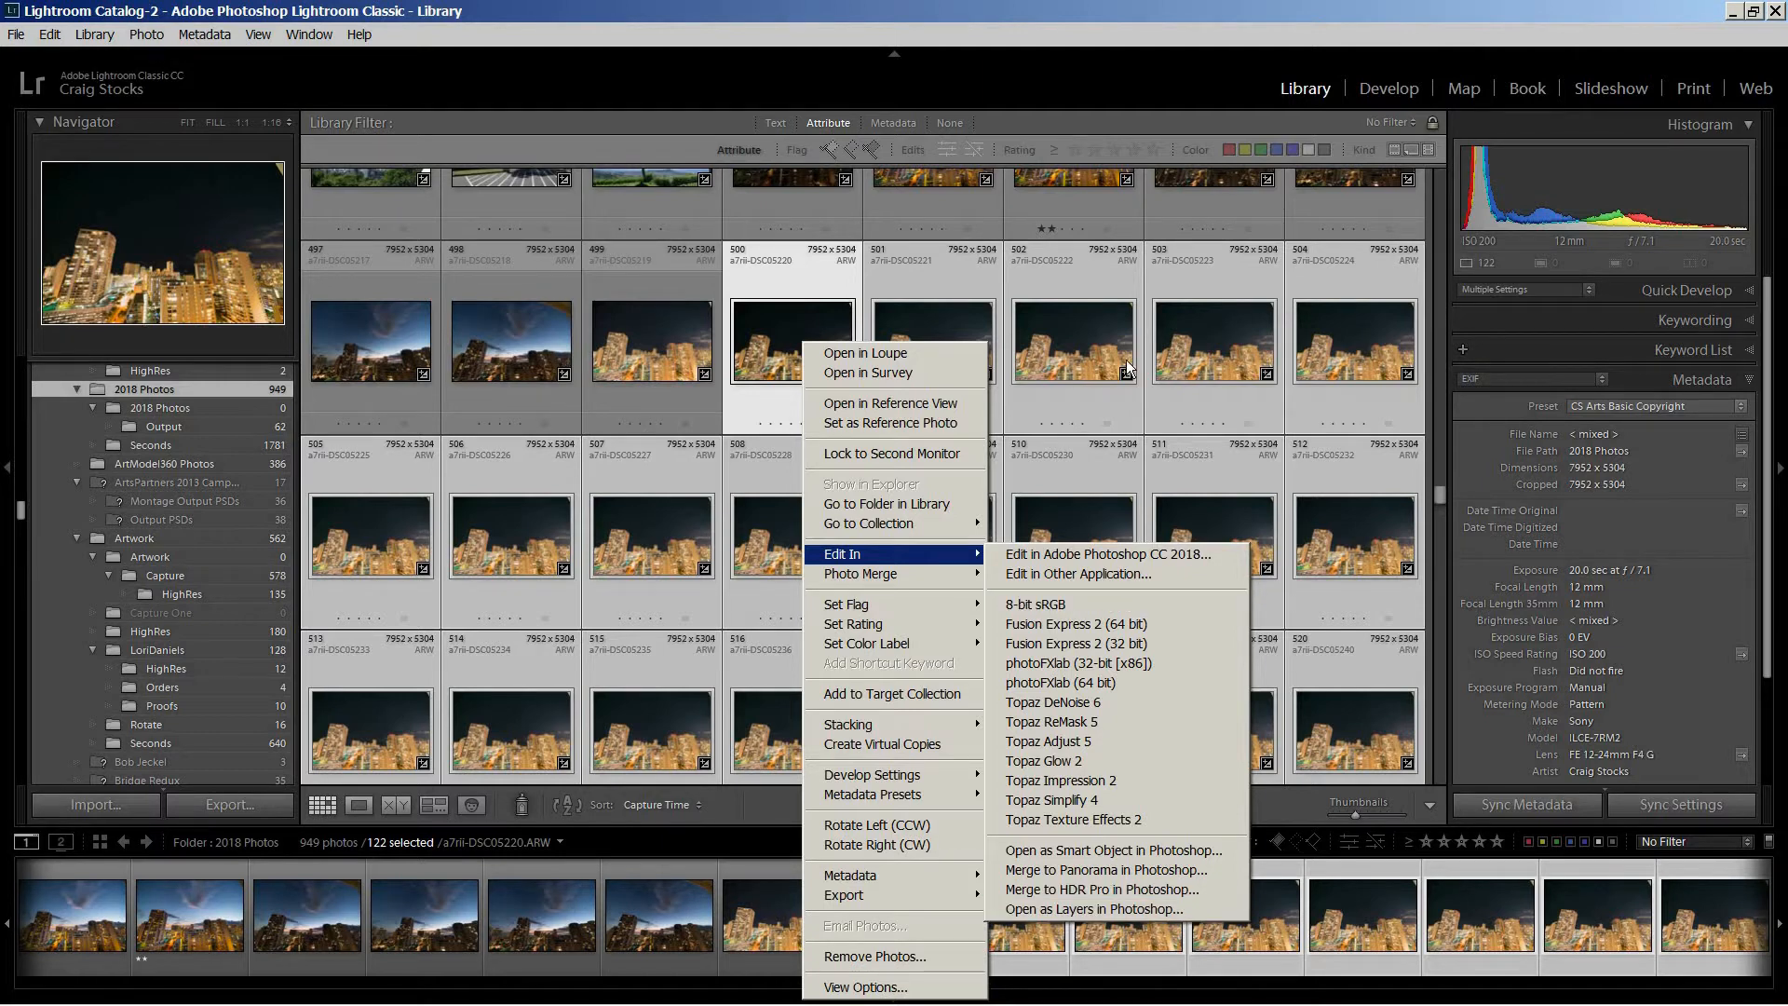
- Switch to the layered a7rii-DSC05340.ARW document in Photoshop and collapse the History panel
{"action": "mouse_move", "coordinate": [667, 1003]}
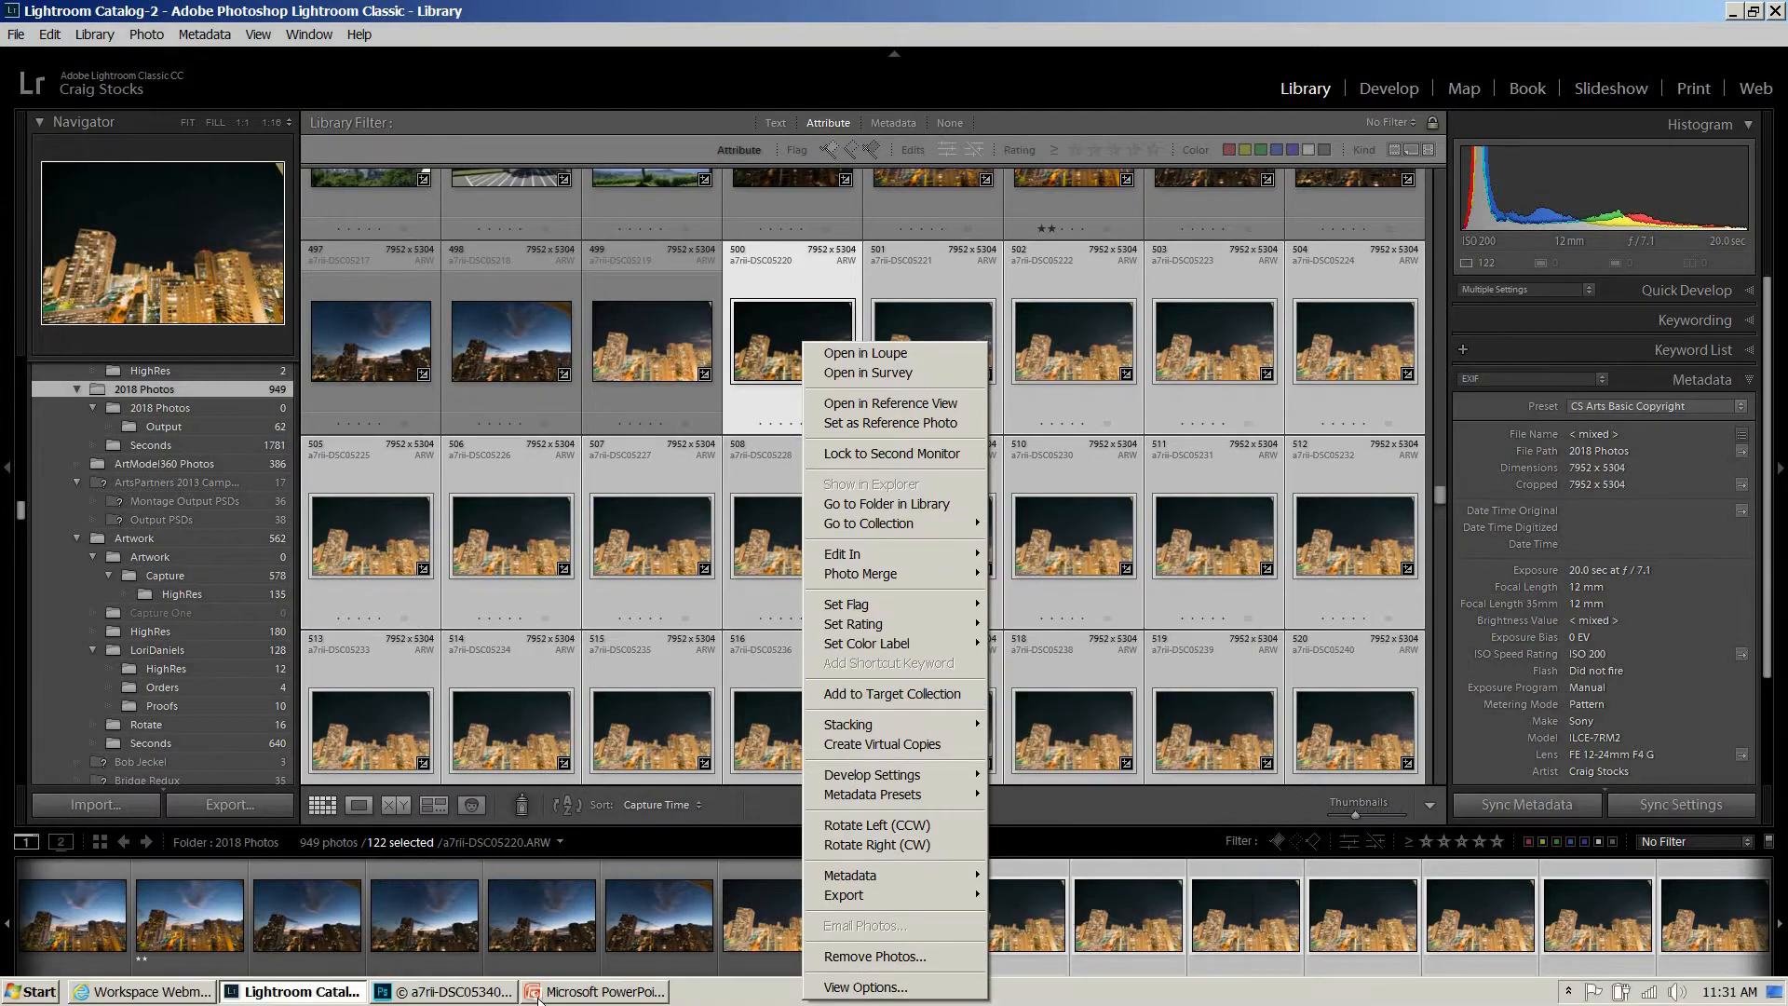
{"action": "left_click", "coordinate": [456, 991]}
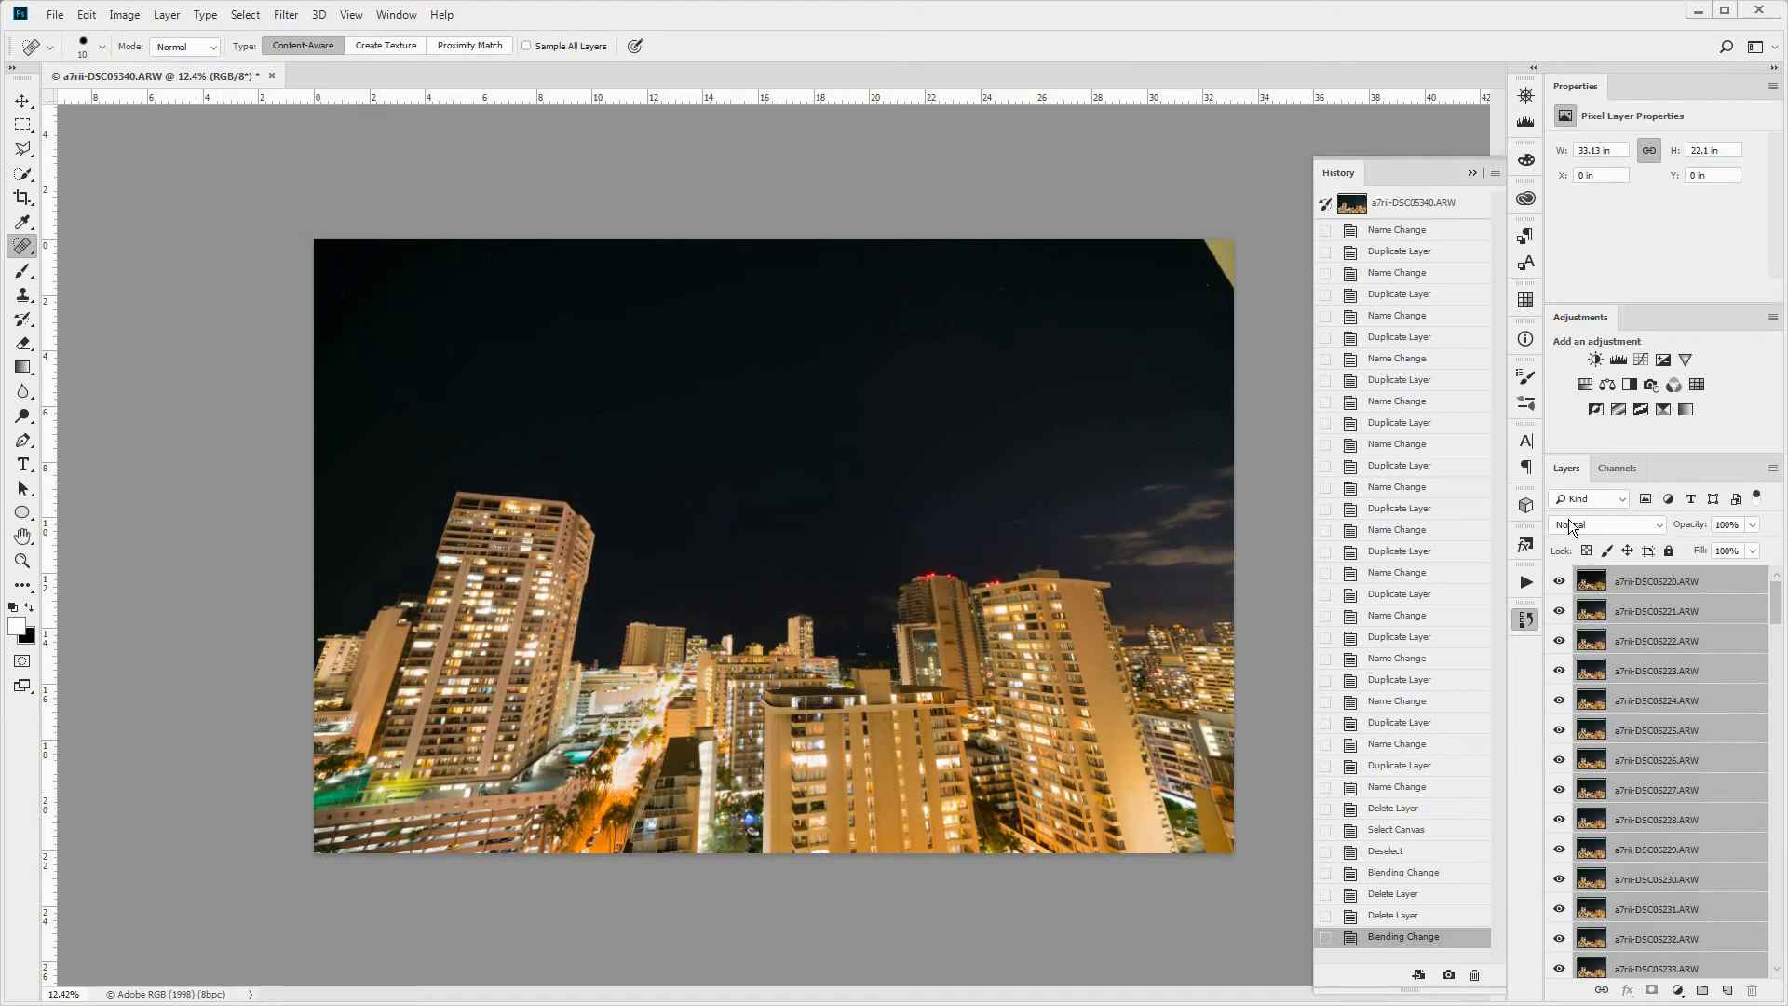
{"action": "left_click", "coordinate": [1471, 173]}
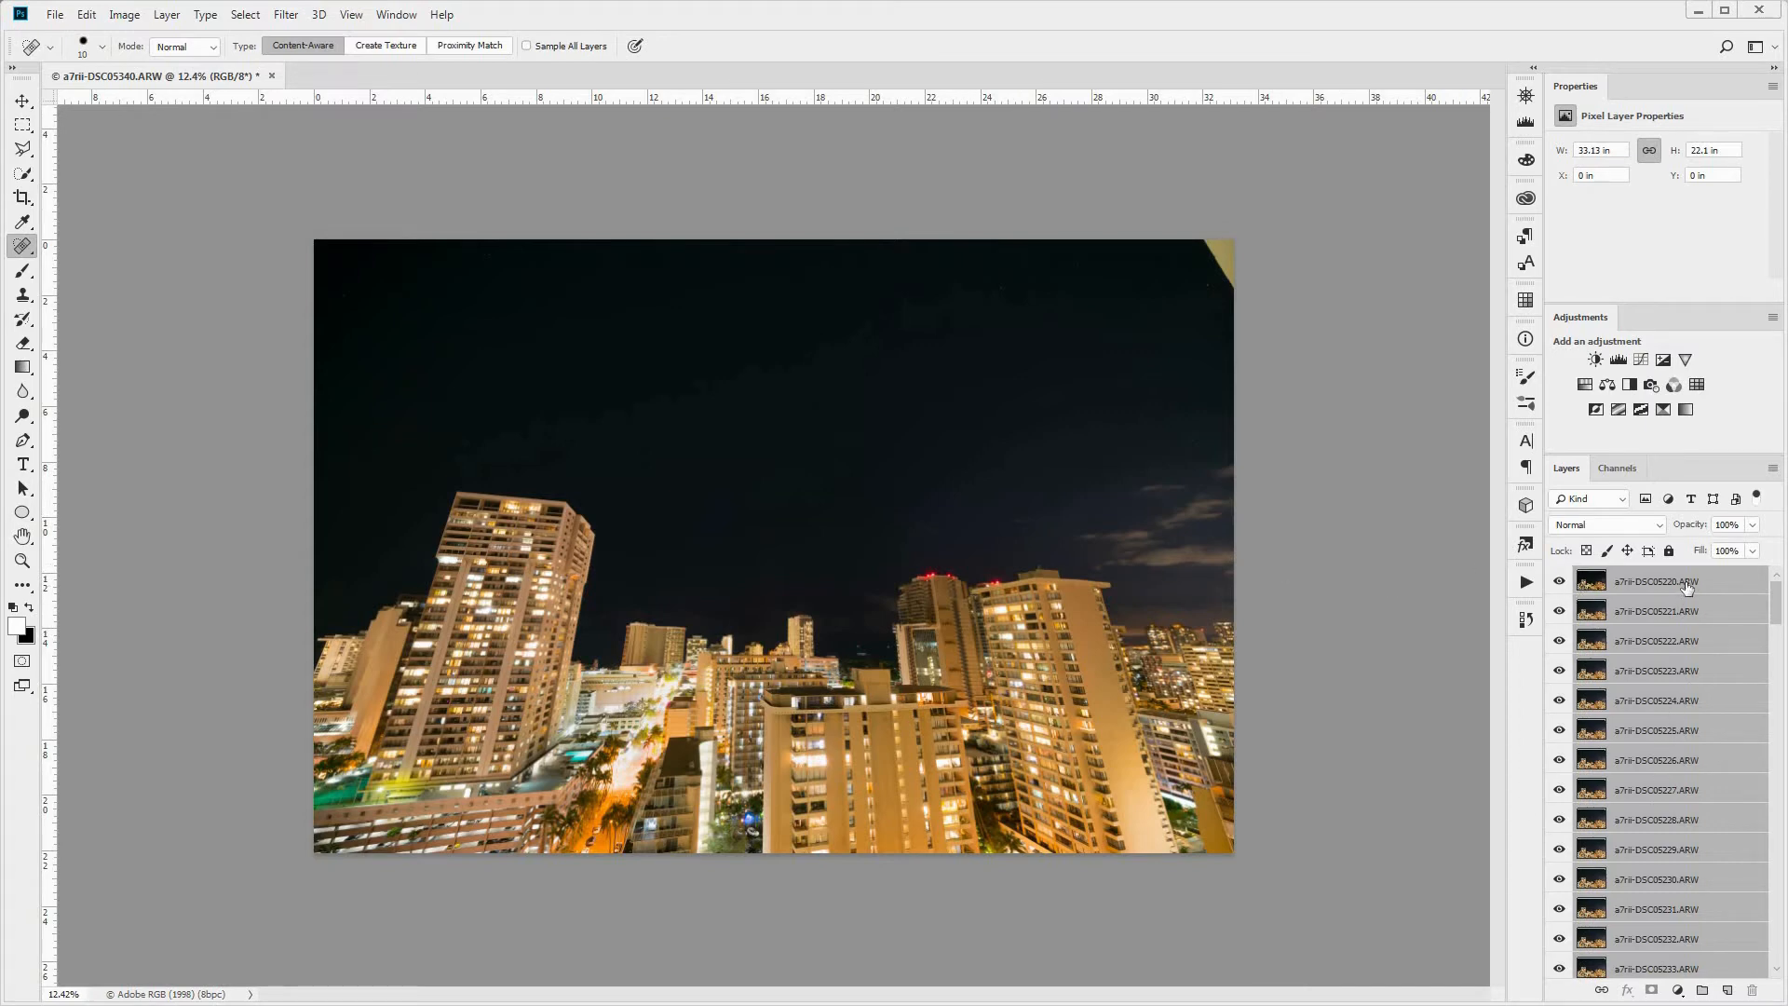
- Select all the photo layers in the stack and set their blend mode to Lighten
{"action": "left_click", "coordinate": [1687, 584]}
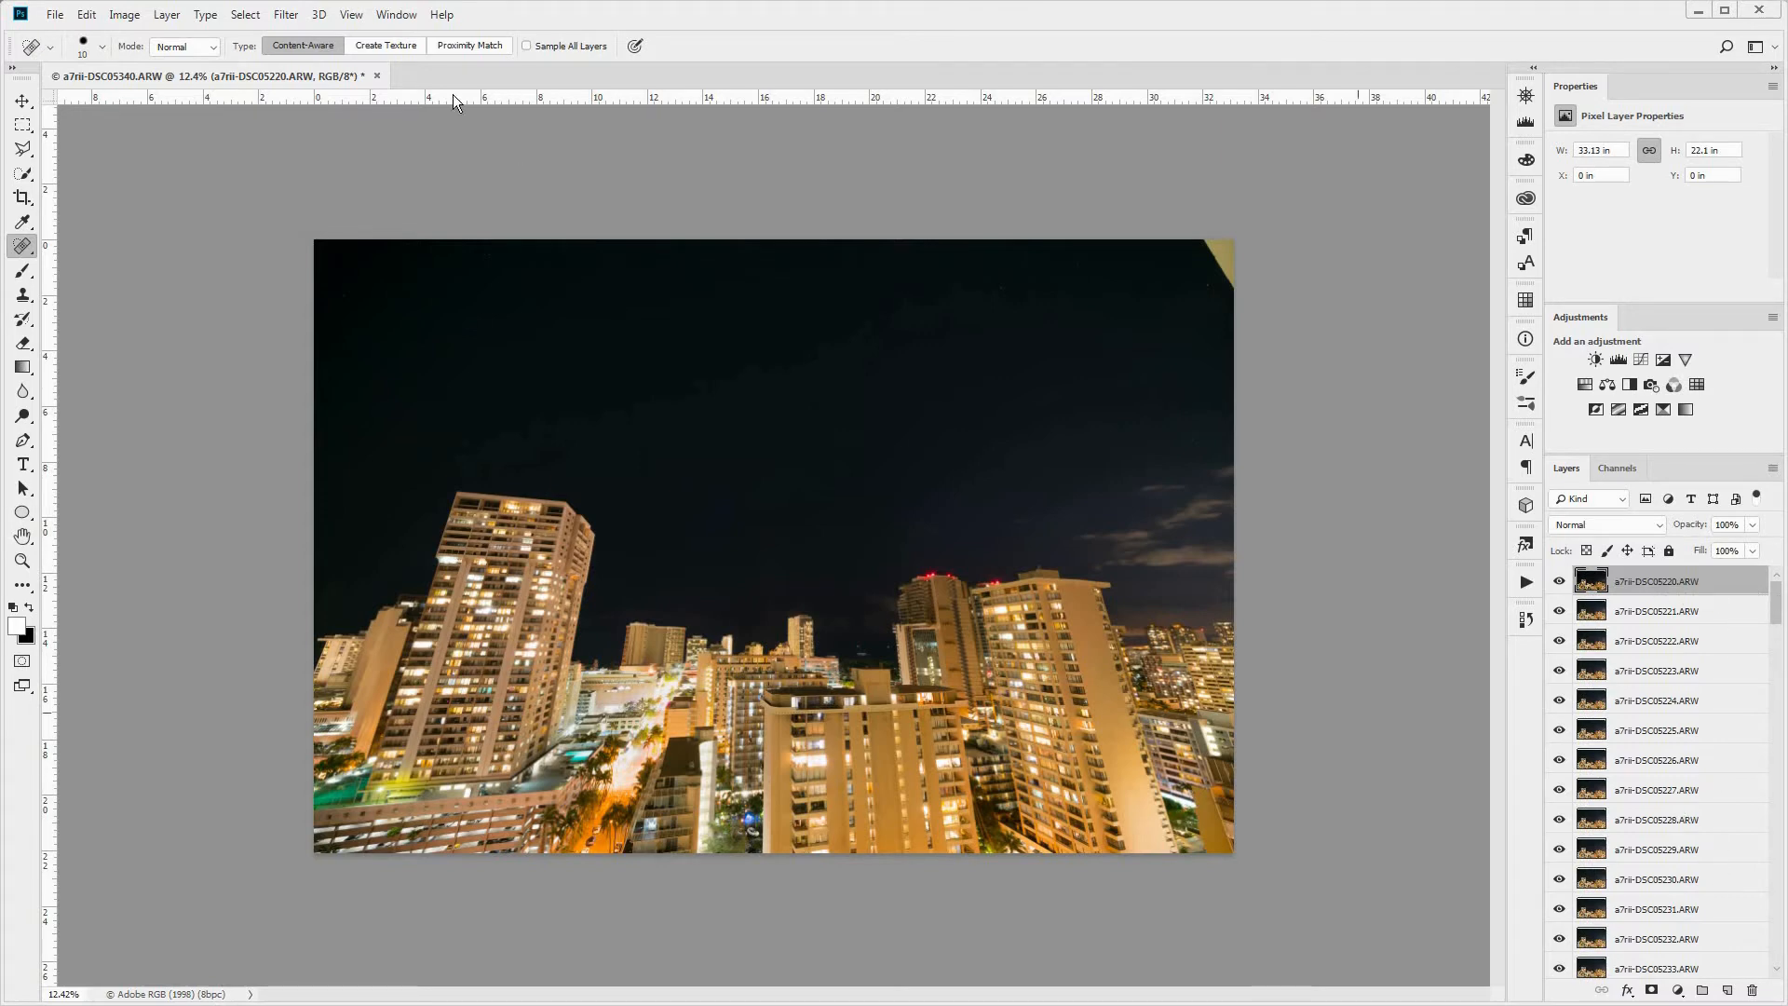
{"action": "left_click", "coordinate": [247, 16]}
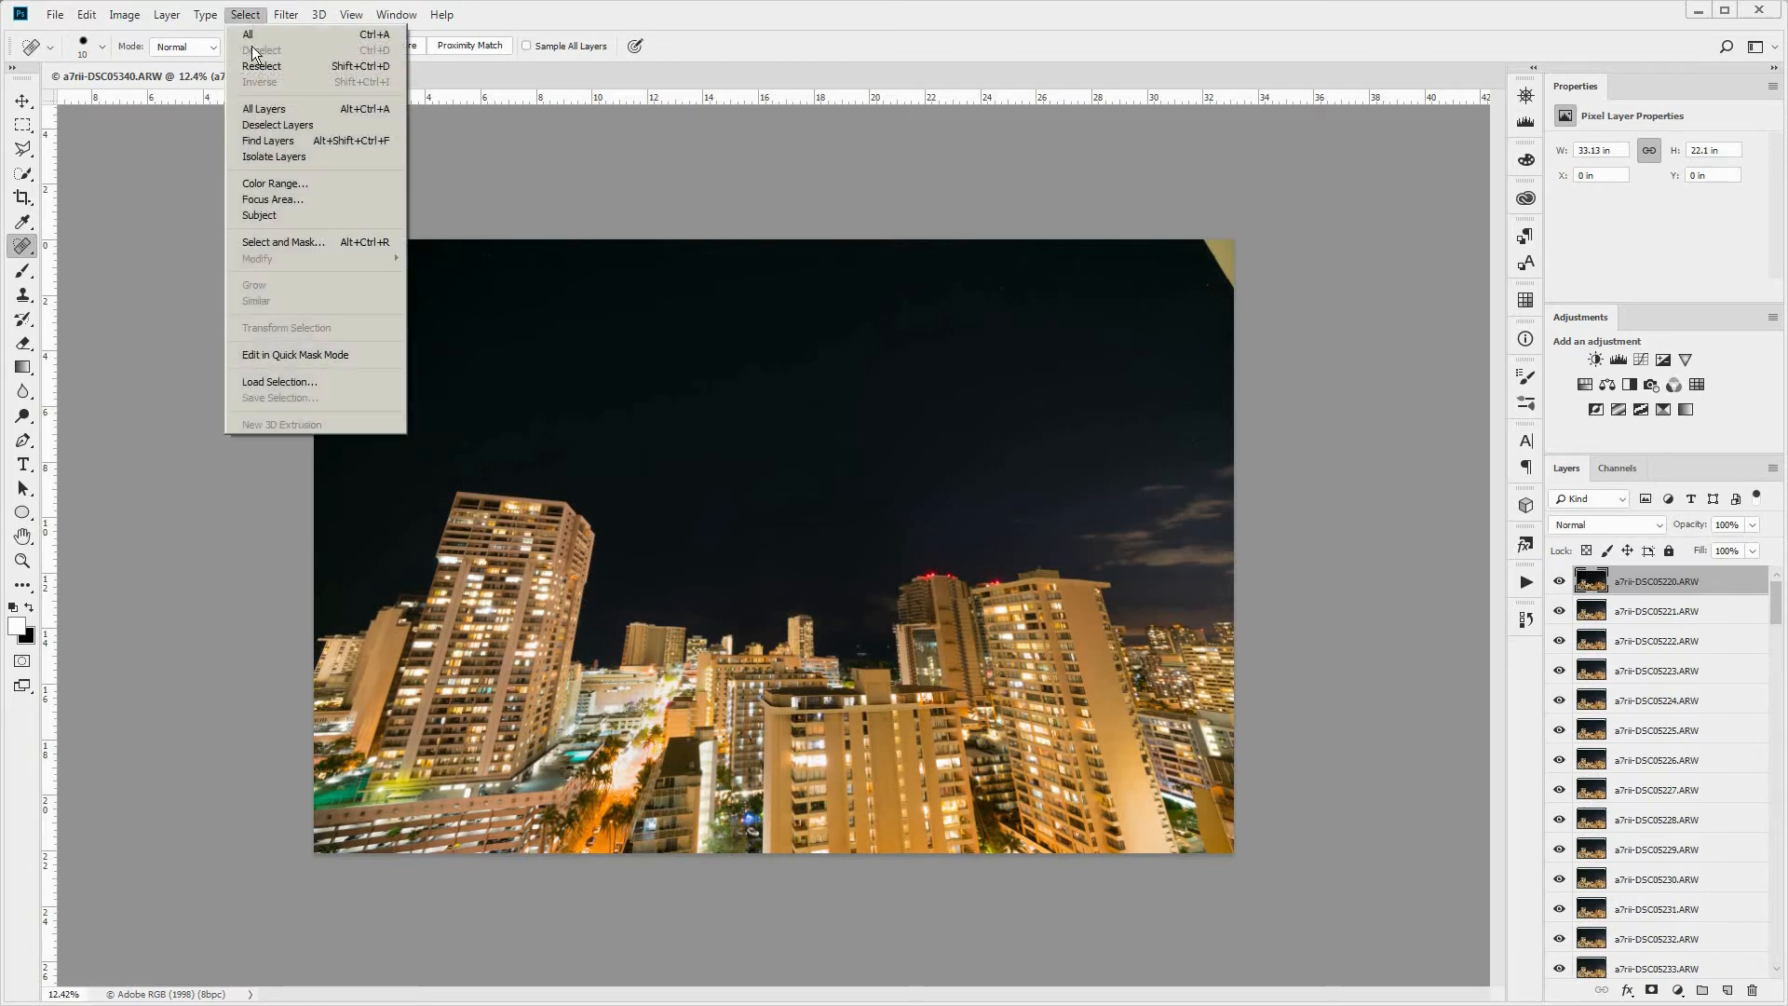
{"action": "left_click", "coordinate": [264, 109]}
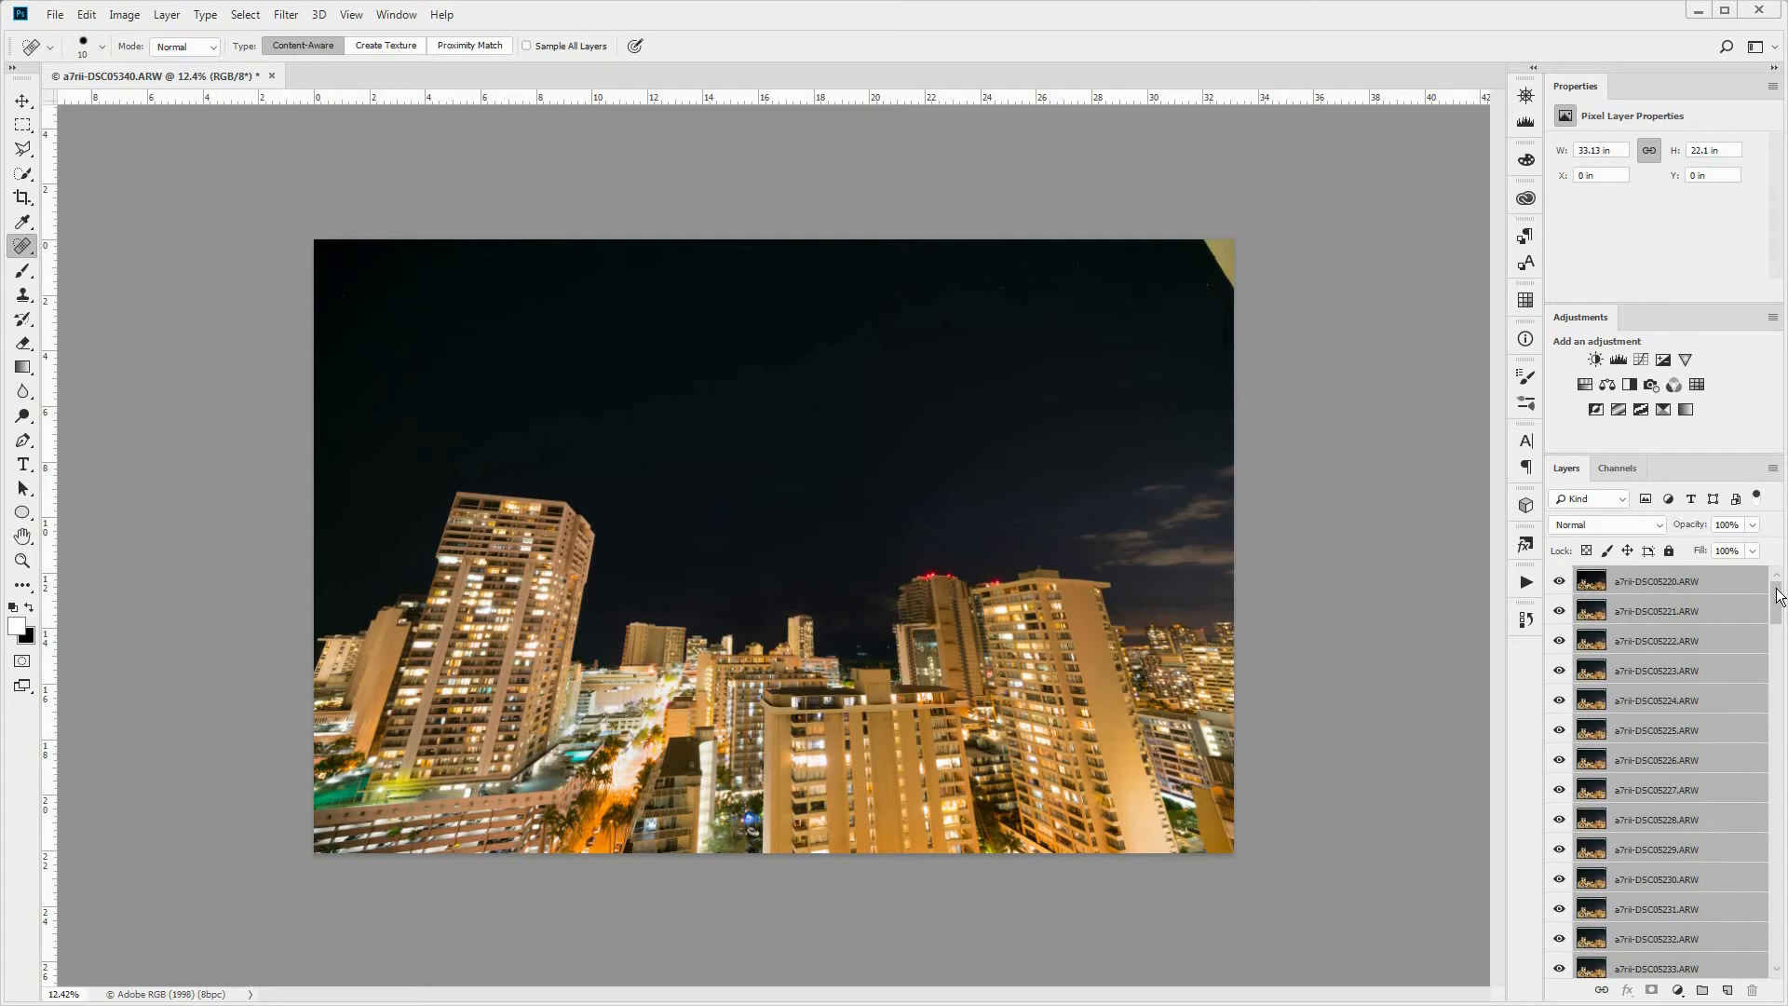
{"action": "left_click_drag", "start_coordinate": [1777, 610], "coordinate": [1739, 599]}
{"action": "left_click", "coordinate": [1659, 527]}
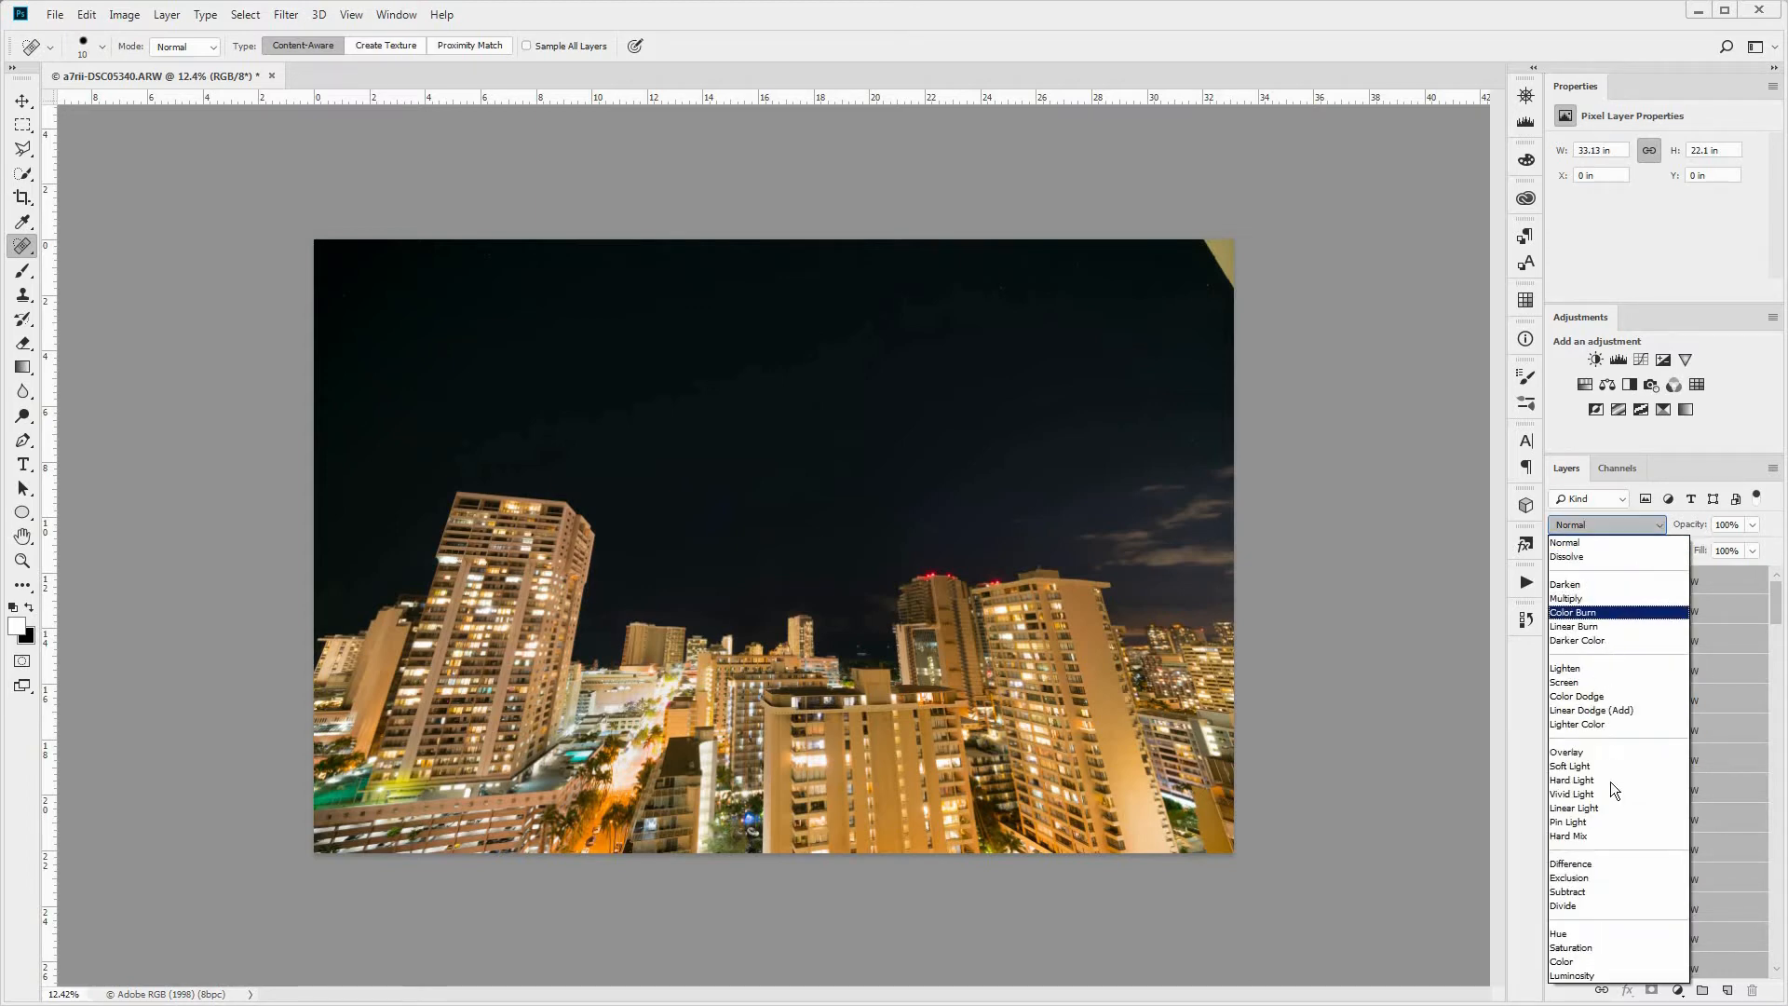
{"action": "left_click", "coordinate": [1586, 670]}
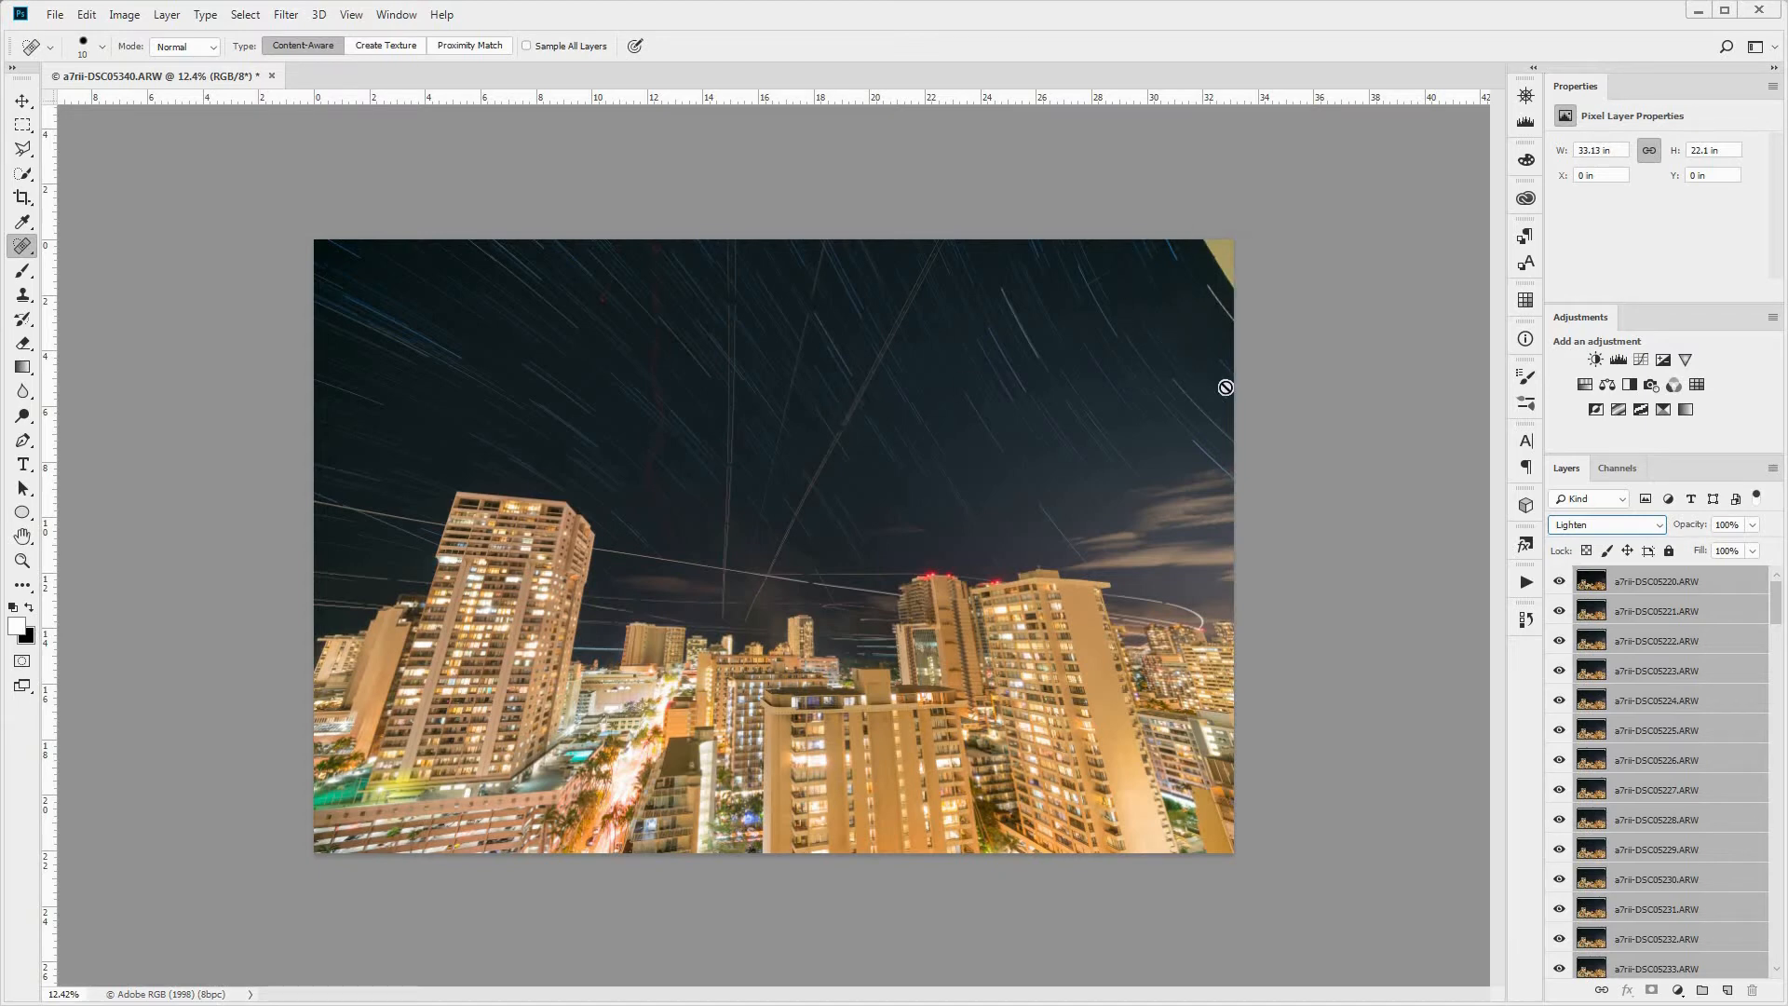
- Examine the combined star trails and the airplane streaks in the sky up close
{"action": "left_click", "coordinate": [866, 391]}
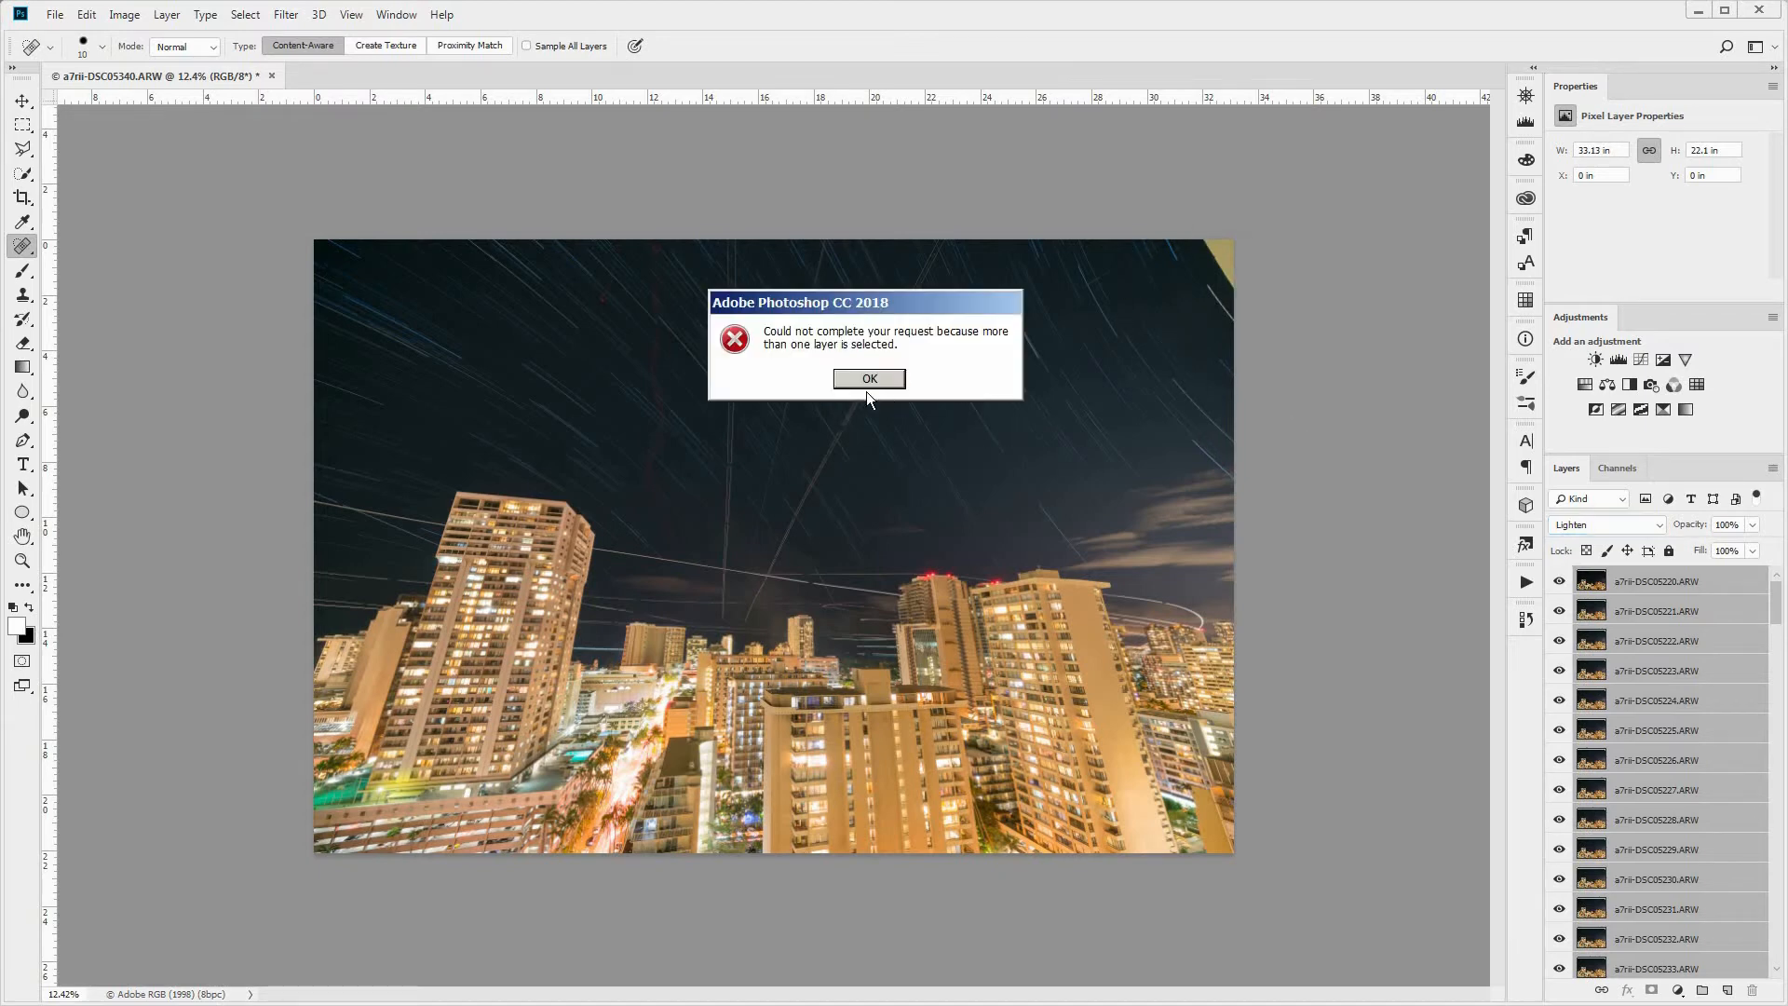
{"action": "key", "text": "Return"}
{"action": "scroll", "coordinate": [838, 428], "scroll_direction": "up", "scroll_amount": 3}
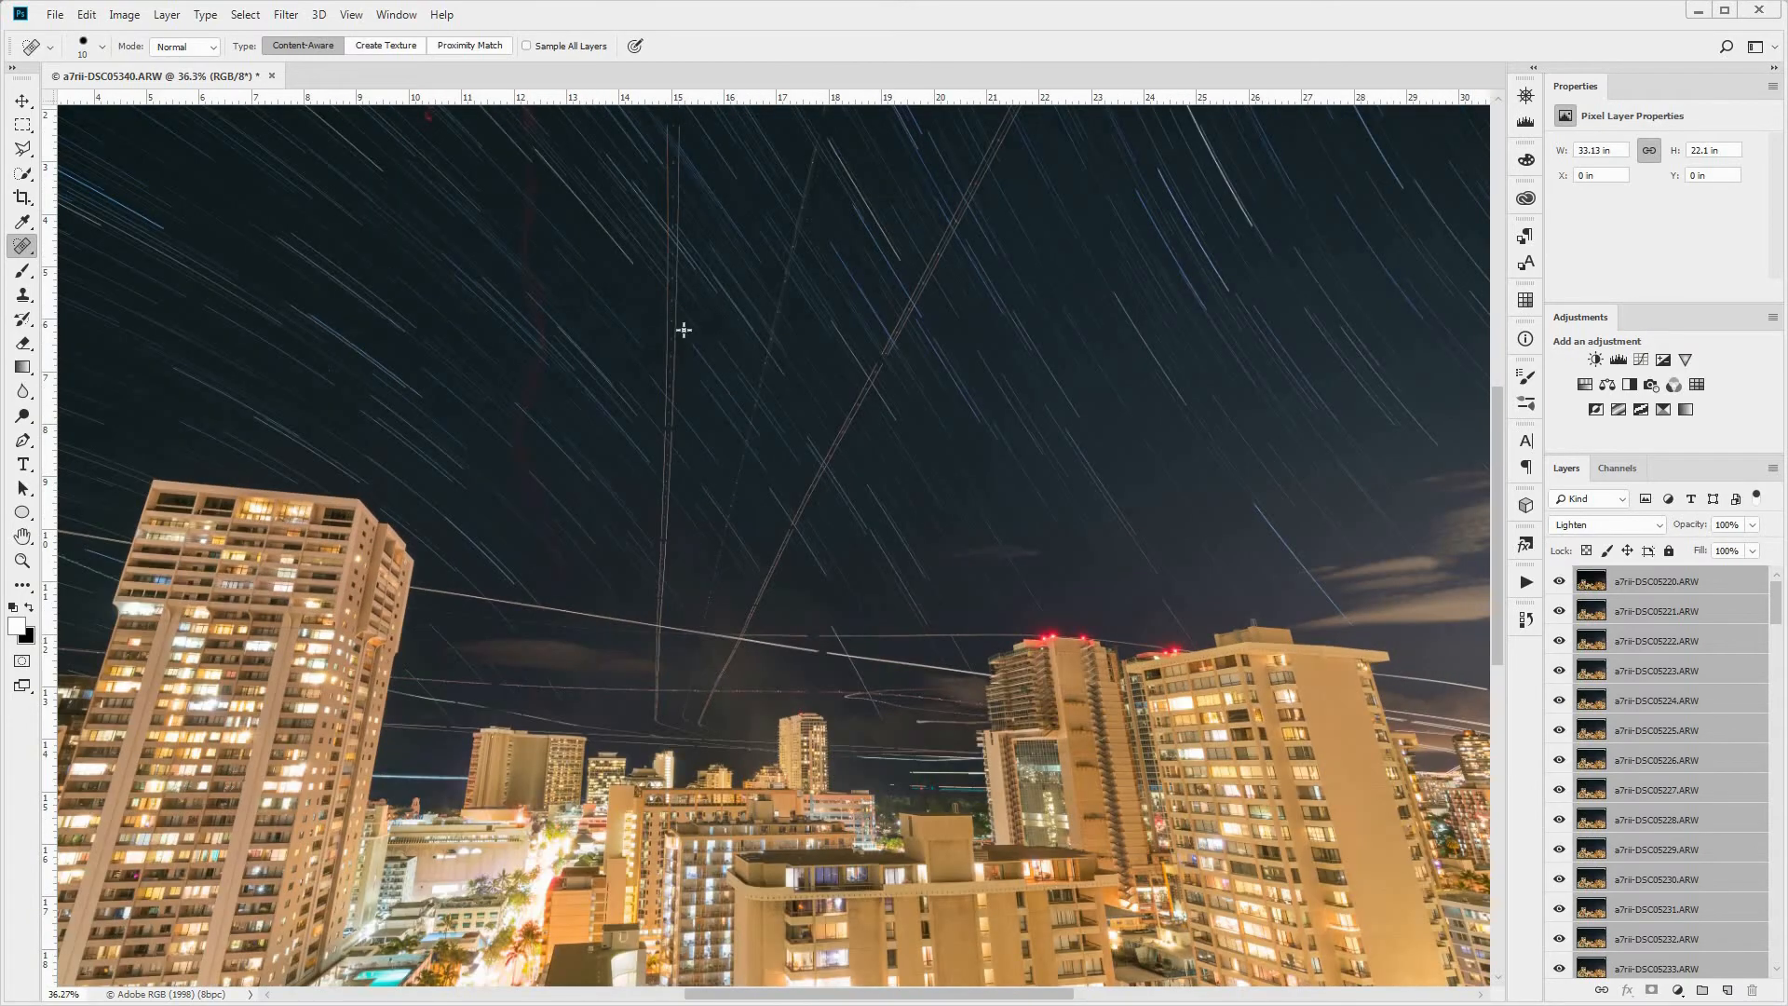
{"action": "scroll", "coordinate": [703, 428], "scroll_direction": "down", "scroll_amount": 4}
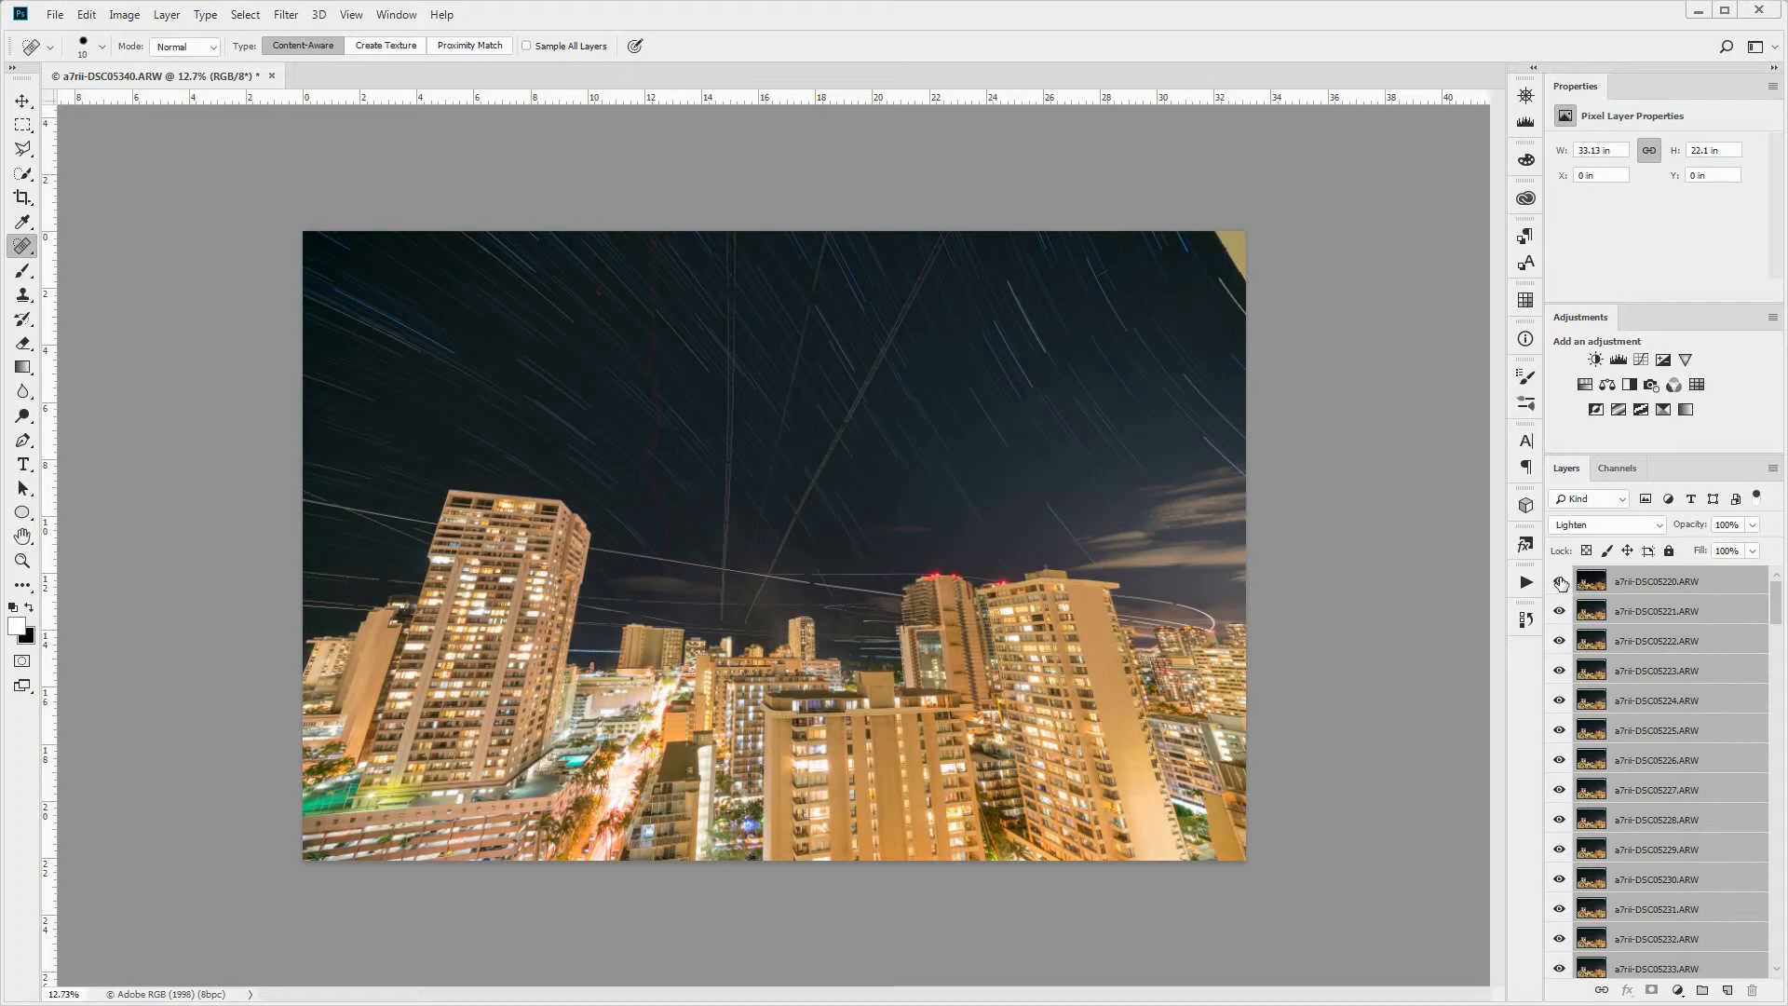
- Hide every layer in the stack, and show only layers a7rii-DSC05220.ARW through a7rii-DSC05230.ARW
{"action": "left_click_drag", "start_coordinate": [1559, 583], "coordinate": [1561, 989]}
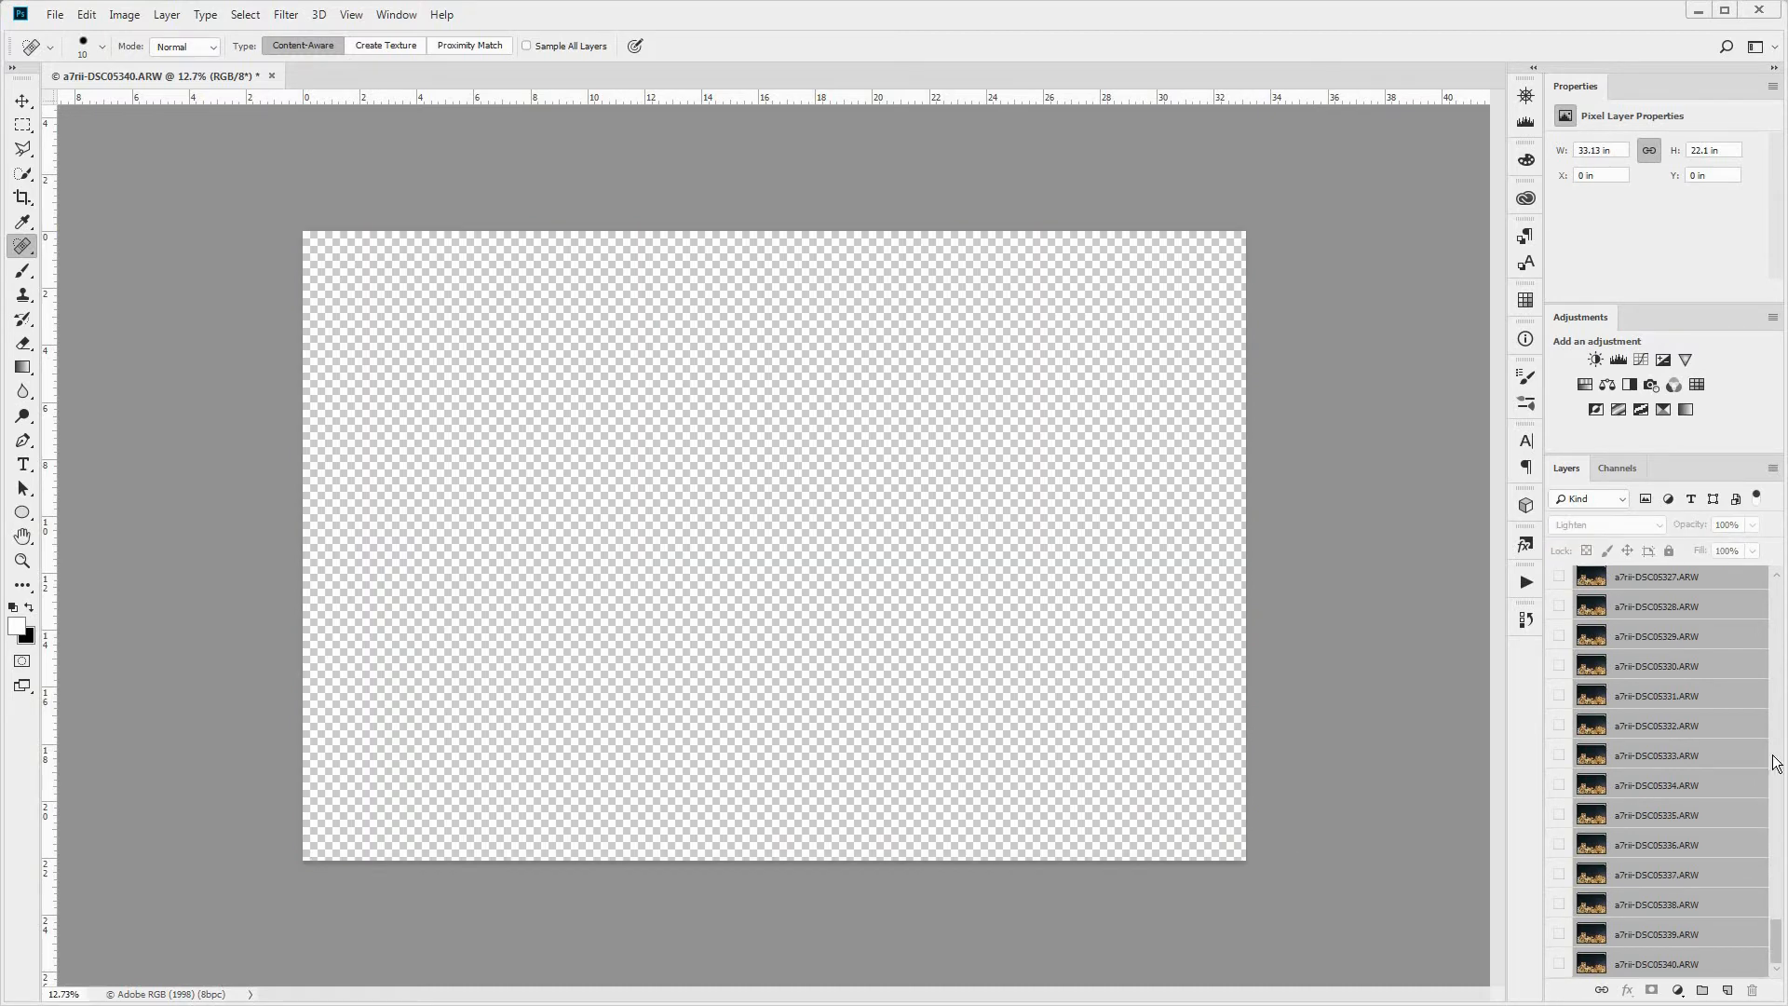
{"action": "left_click_drag", "start_coordinate": [1775, 948], "coordinate": [1776, 600]}
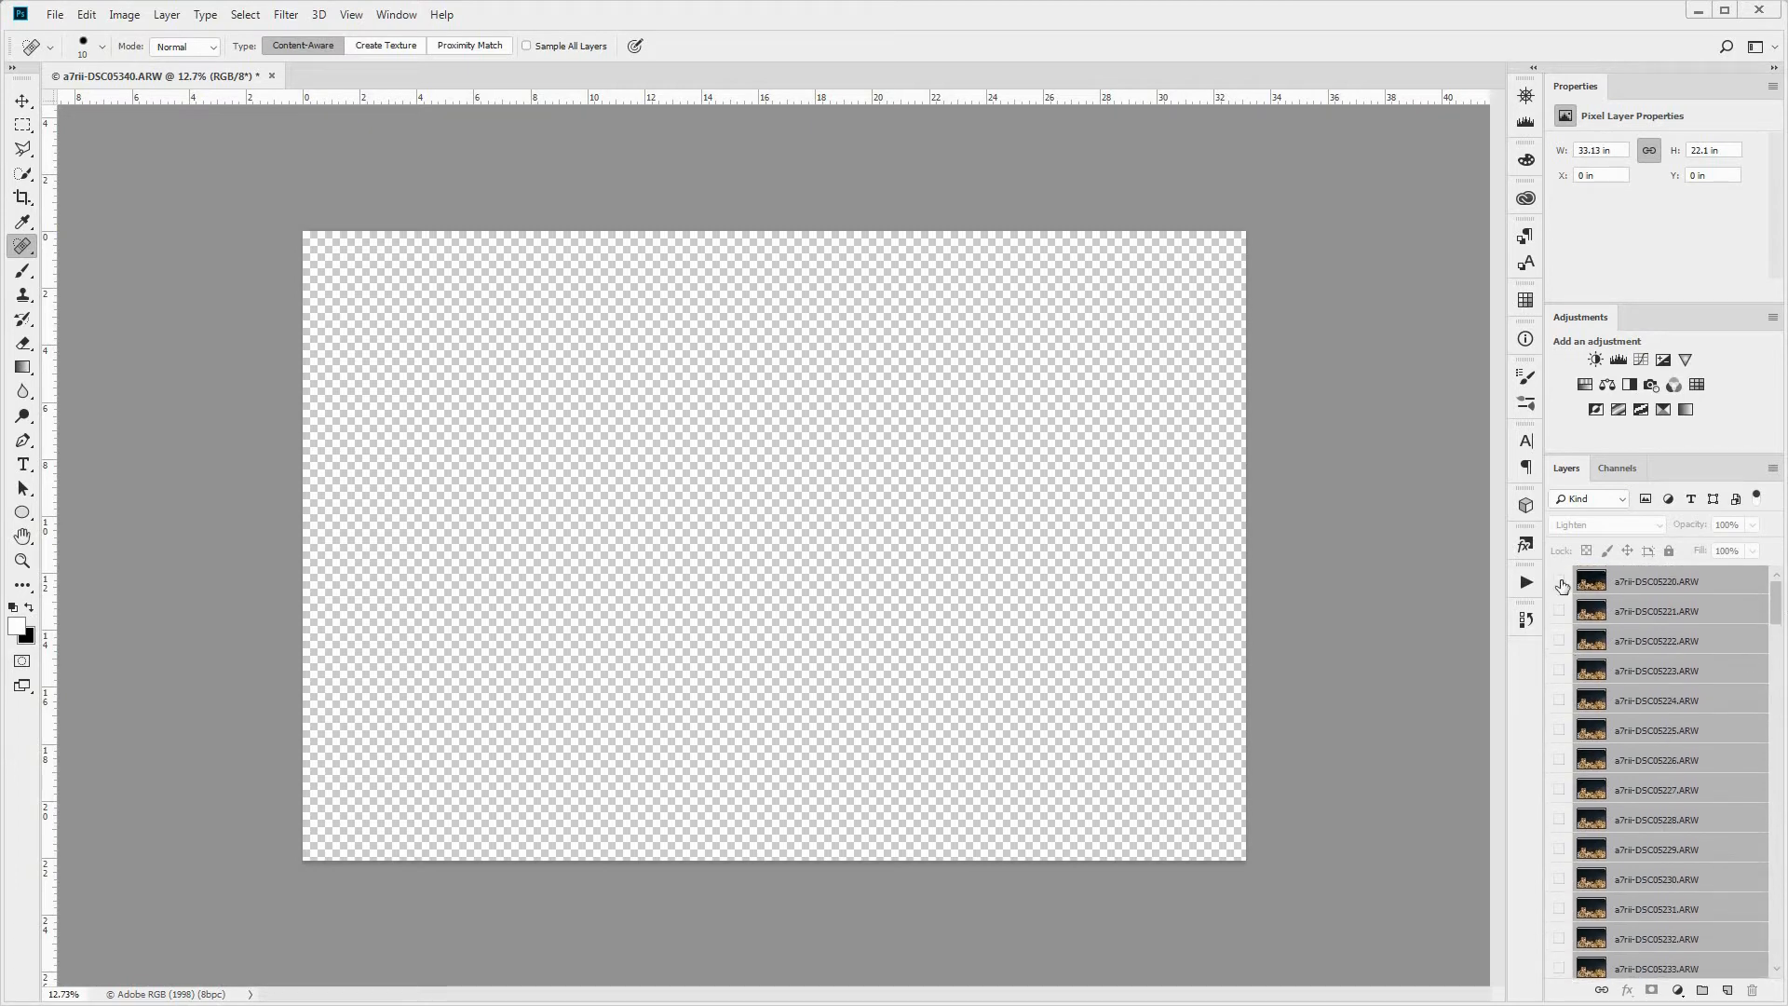
{"action": "left_click_drag", "start_coordinate": [1559, 585], "coordinate": [1559, 707]}
{"action": "left_click_drag", "start_coordinate": [1559, 827], "coordinate": [1564, 884]}
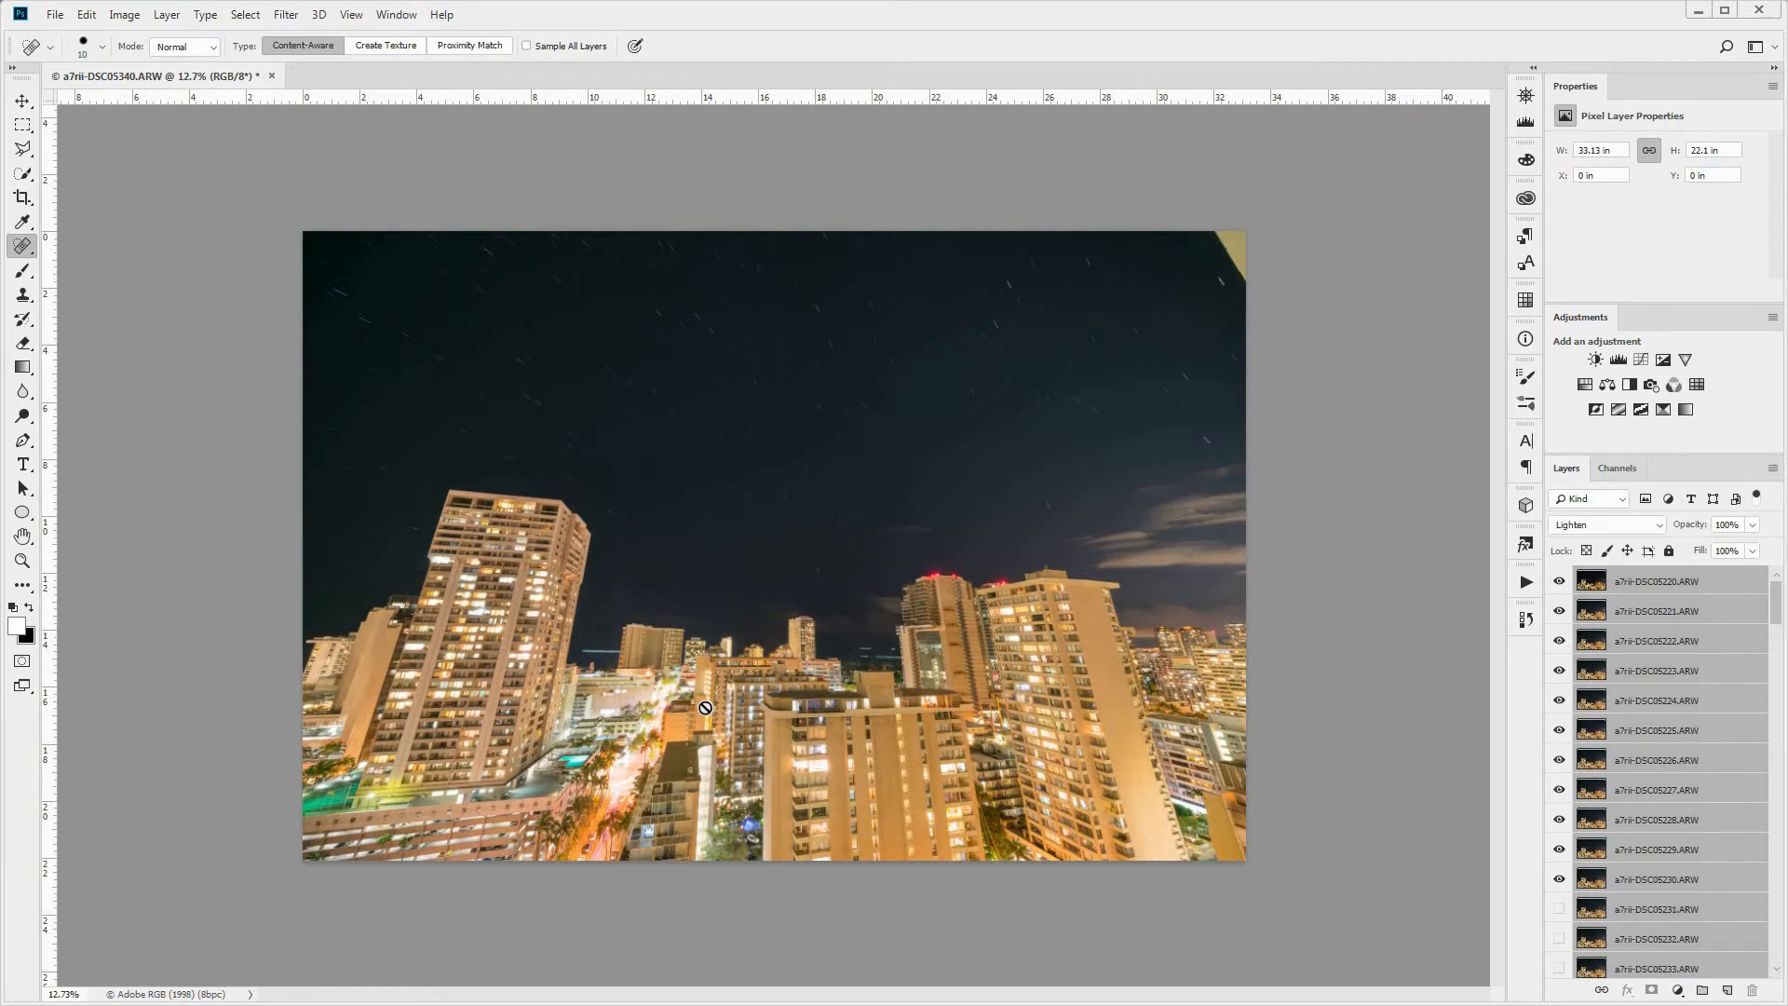
- Examine the bright streak near the horizon while toggling the visibility of layers a7rii-DSC05229.ARW up to a7rii-DSC05226.ARW
{"action": "scroll", "coordinate": [595, 676], "scroll_direction": "up", "scroll_amount": 4}
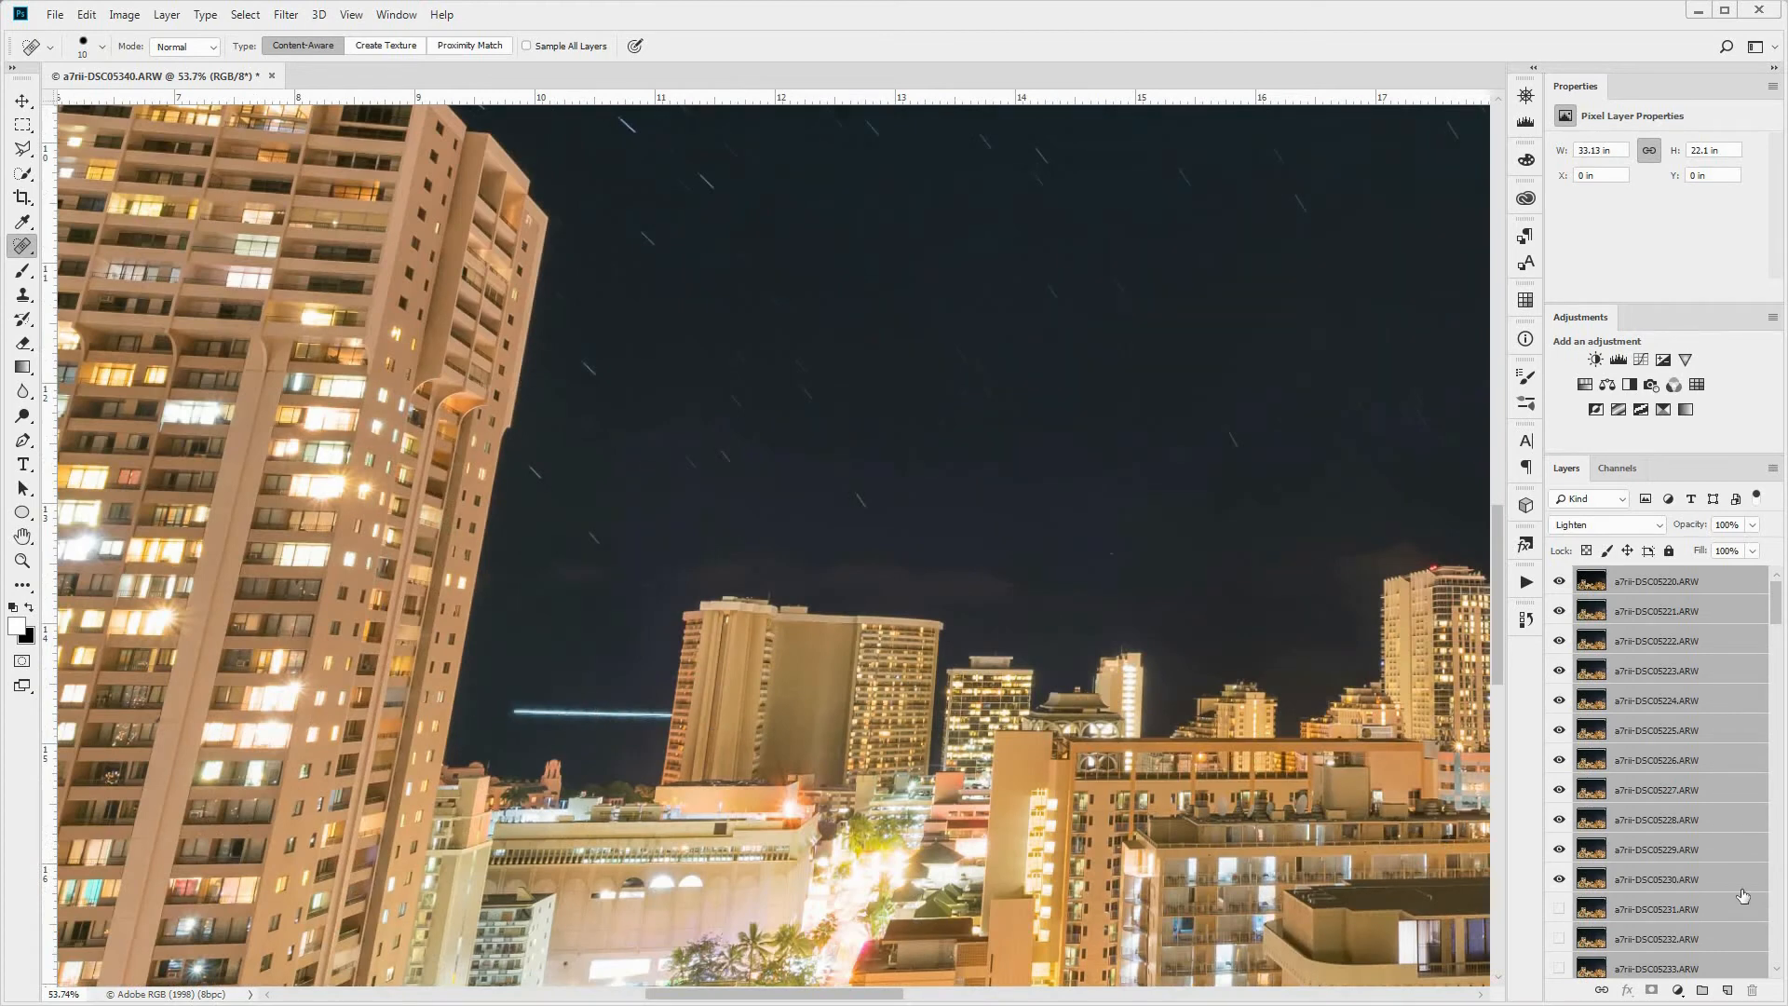
{"action": "left_click", "coordinate": [1559, 849]}
{"action": "left_click", "coordinate": [1560, 820]}
{"action": "left_click", "coordinate": [1558, 790]}
{"action": "left_click", "coordinate": [1559, 760]}
{"action": "left_click", "coordinate": [1559, 760]}
{"action": "scroll", "coordinate": [1693, 752], "scroll_direction": "down", "scroll_amount": 3}
{"action": "scroll", "coordinate": [937, 684], "scroll_direction": "down", "scroll_amount": 4}
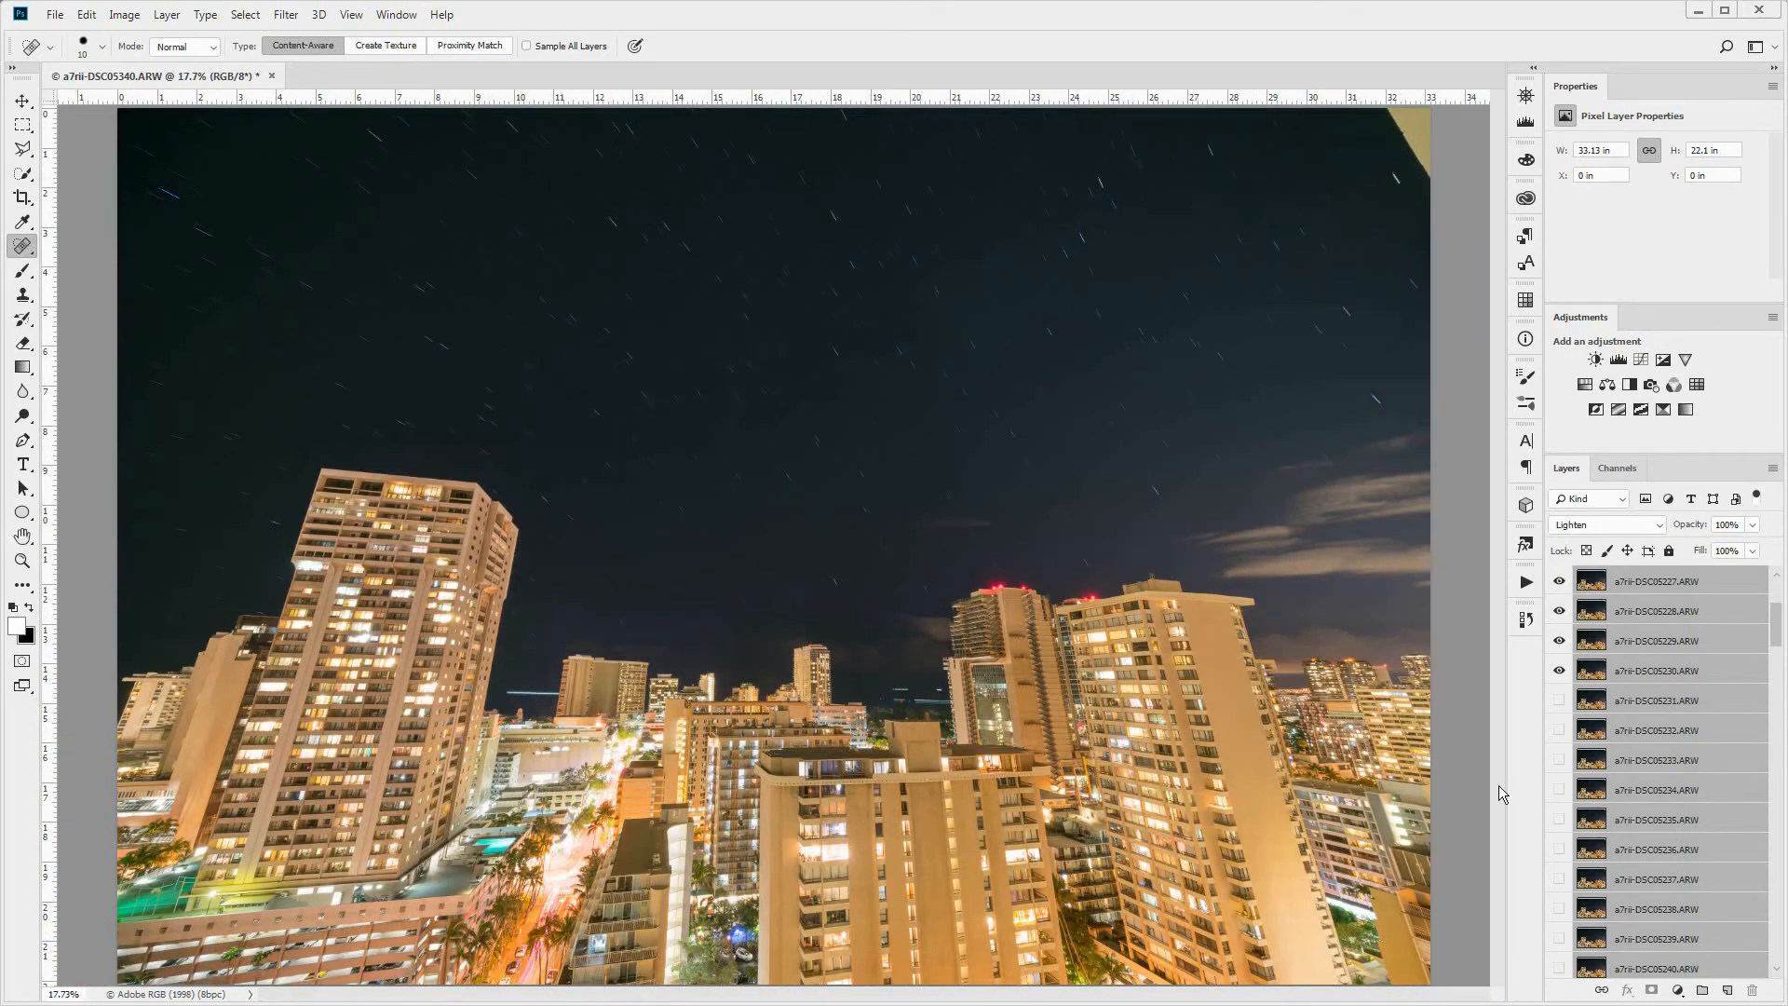
- Show layers a7rii-DSC05231.ARW through a7rii-DSC05238.ARW, and toggle a7rii-DSC05238.ARW to check whether it holds the airplane trail
{"action": "left_click_drag", "start_coordinate": [1558, 700], "coordinate": [1555, 851]}
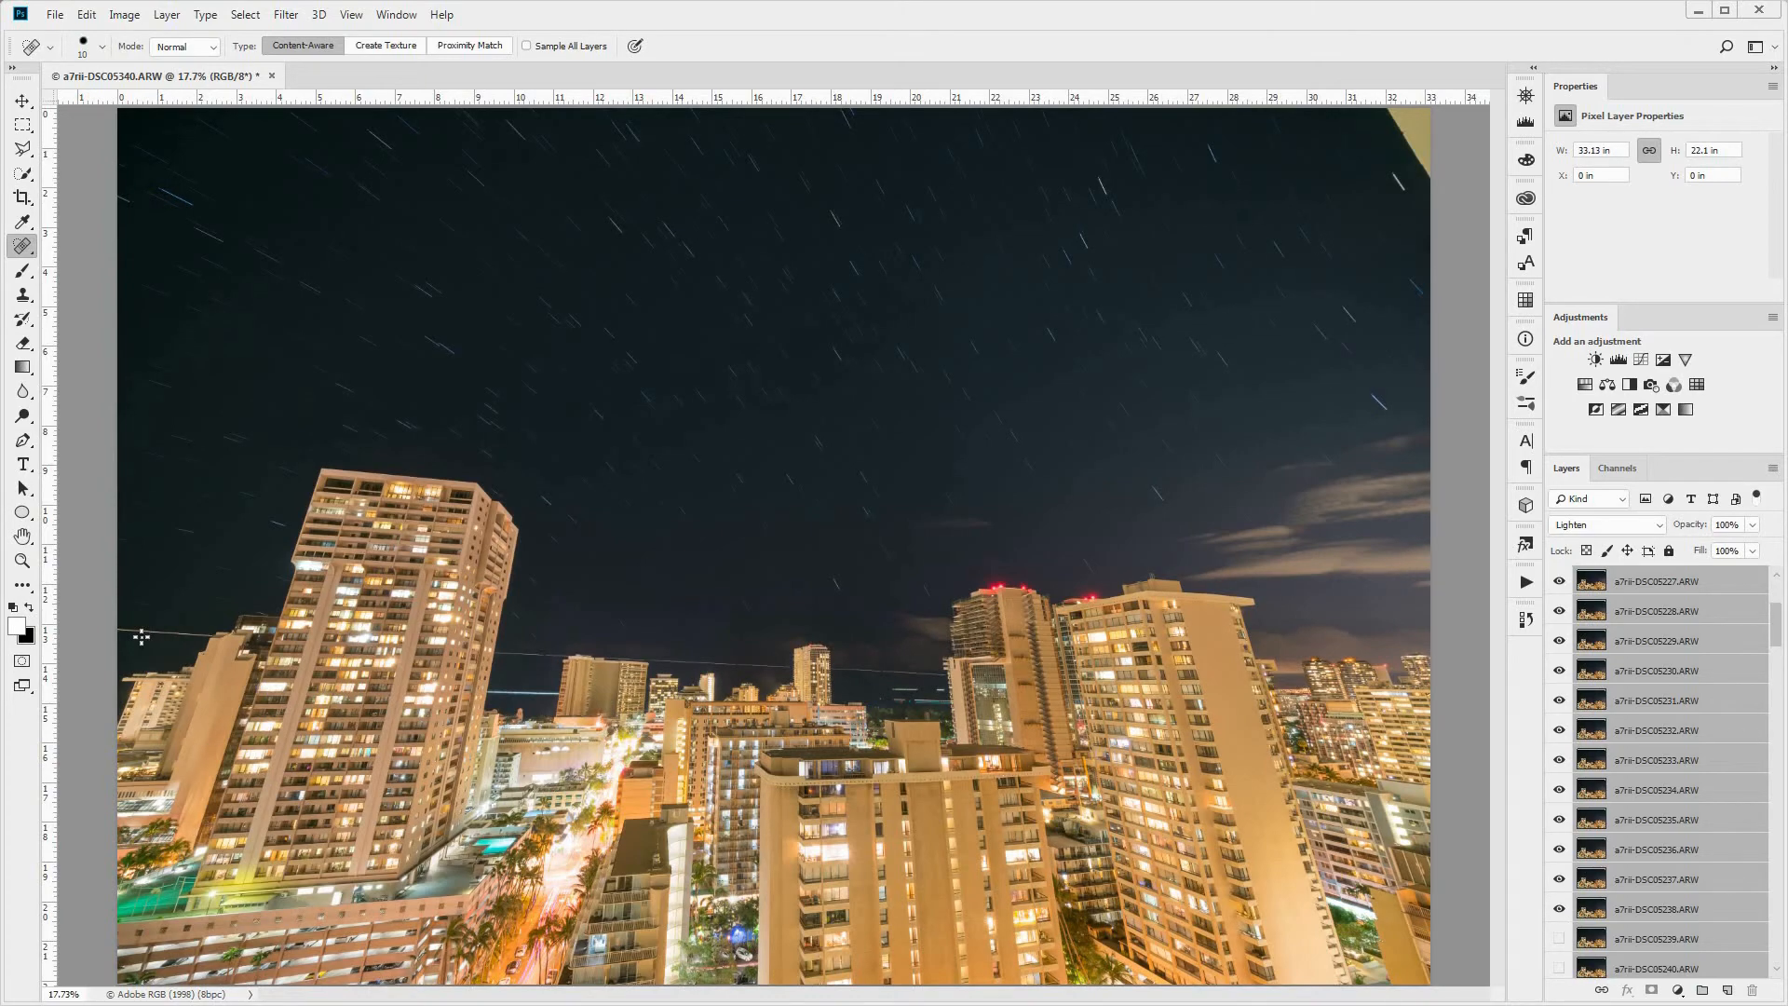
{"action": "scroll", "coordinate": [141, 637], "scroll_direction": "up", "scroll_amount": 1}
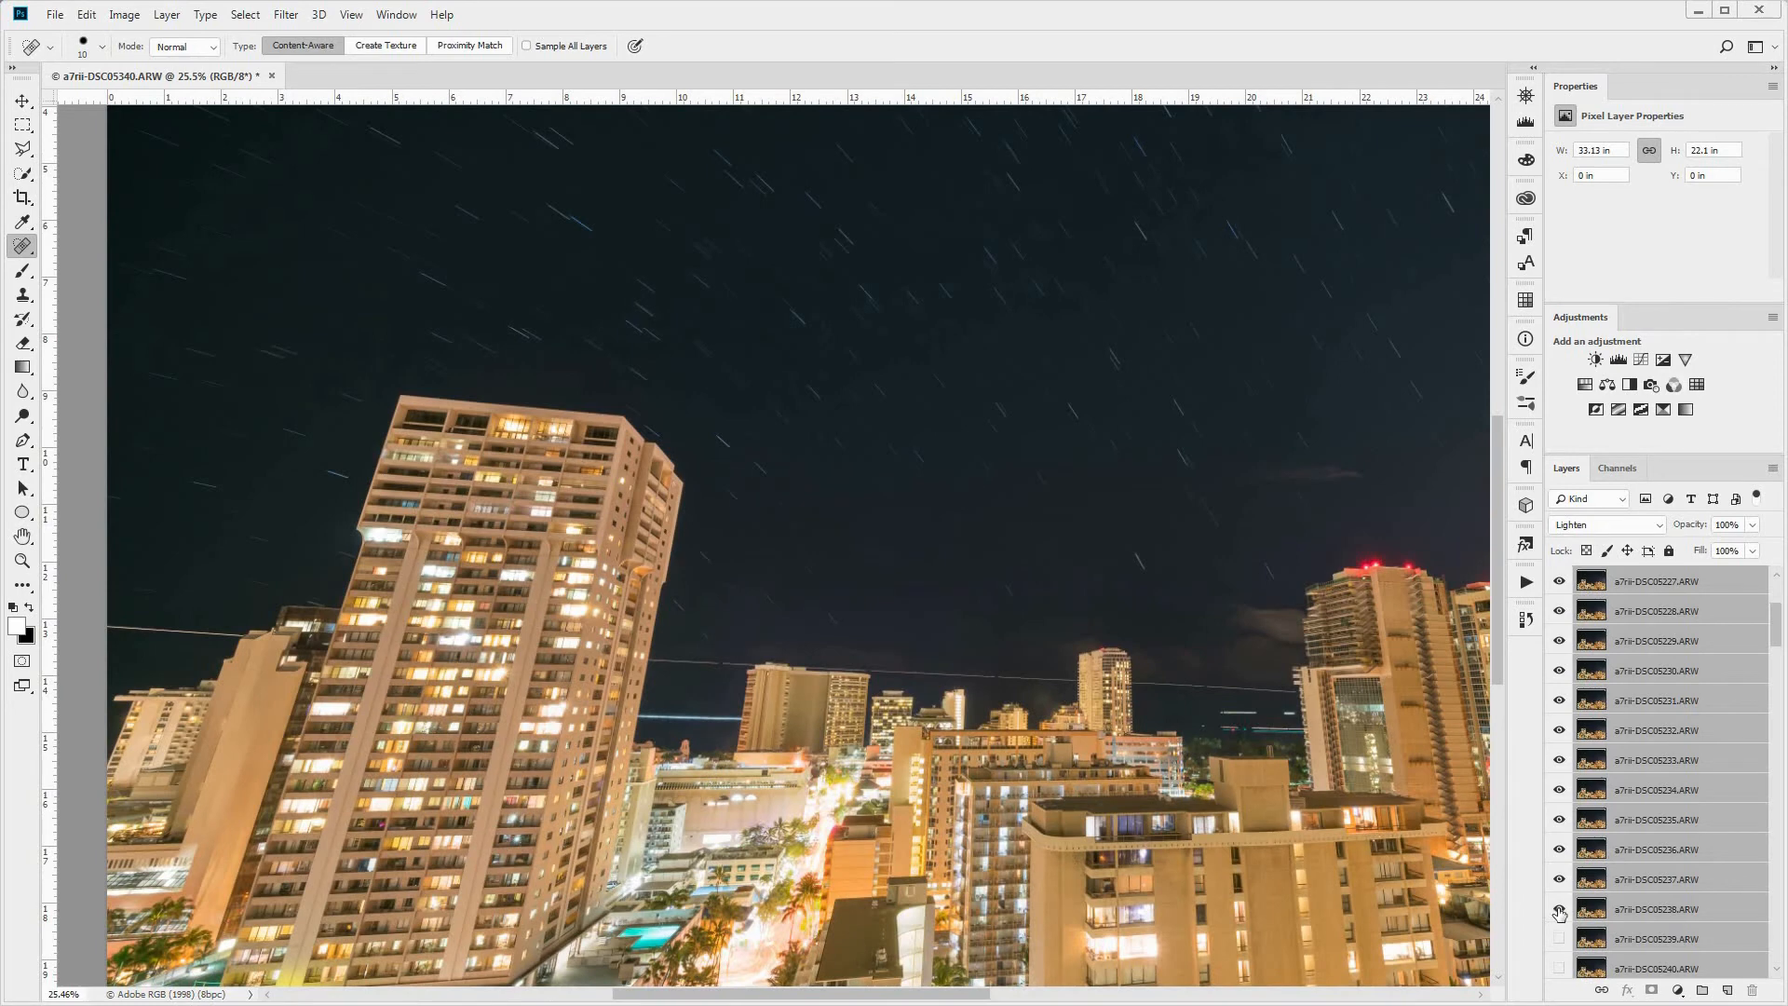
{"action": "left_click", "coordinate": [1560, 910]}
{"action": "left_click", "coordinate": [1559, 909]}
{"action": "left_click", "coordinate": [1559, 910]}
{"action": "left_click", "coordinate": [1560, 909]}
{"action": "left_click", "coordinate": [1560, 909]}
- Heal the rightmost airplane streak segment above the horizon on layer a7rii-DSC05238.ARW with the Spot Healing Brush
{"action": "left_click", "coordinate": [1599, 915]}
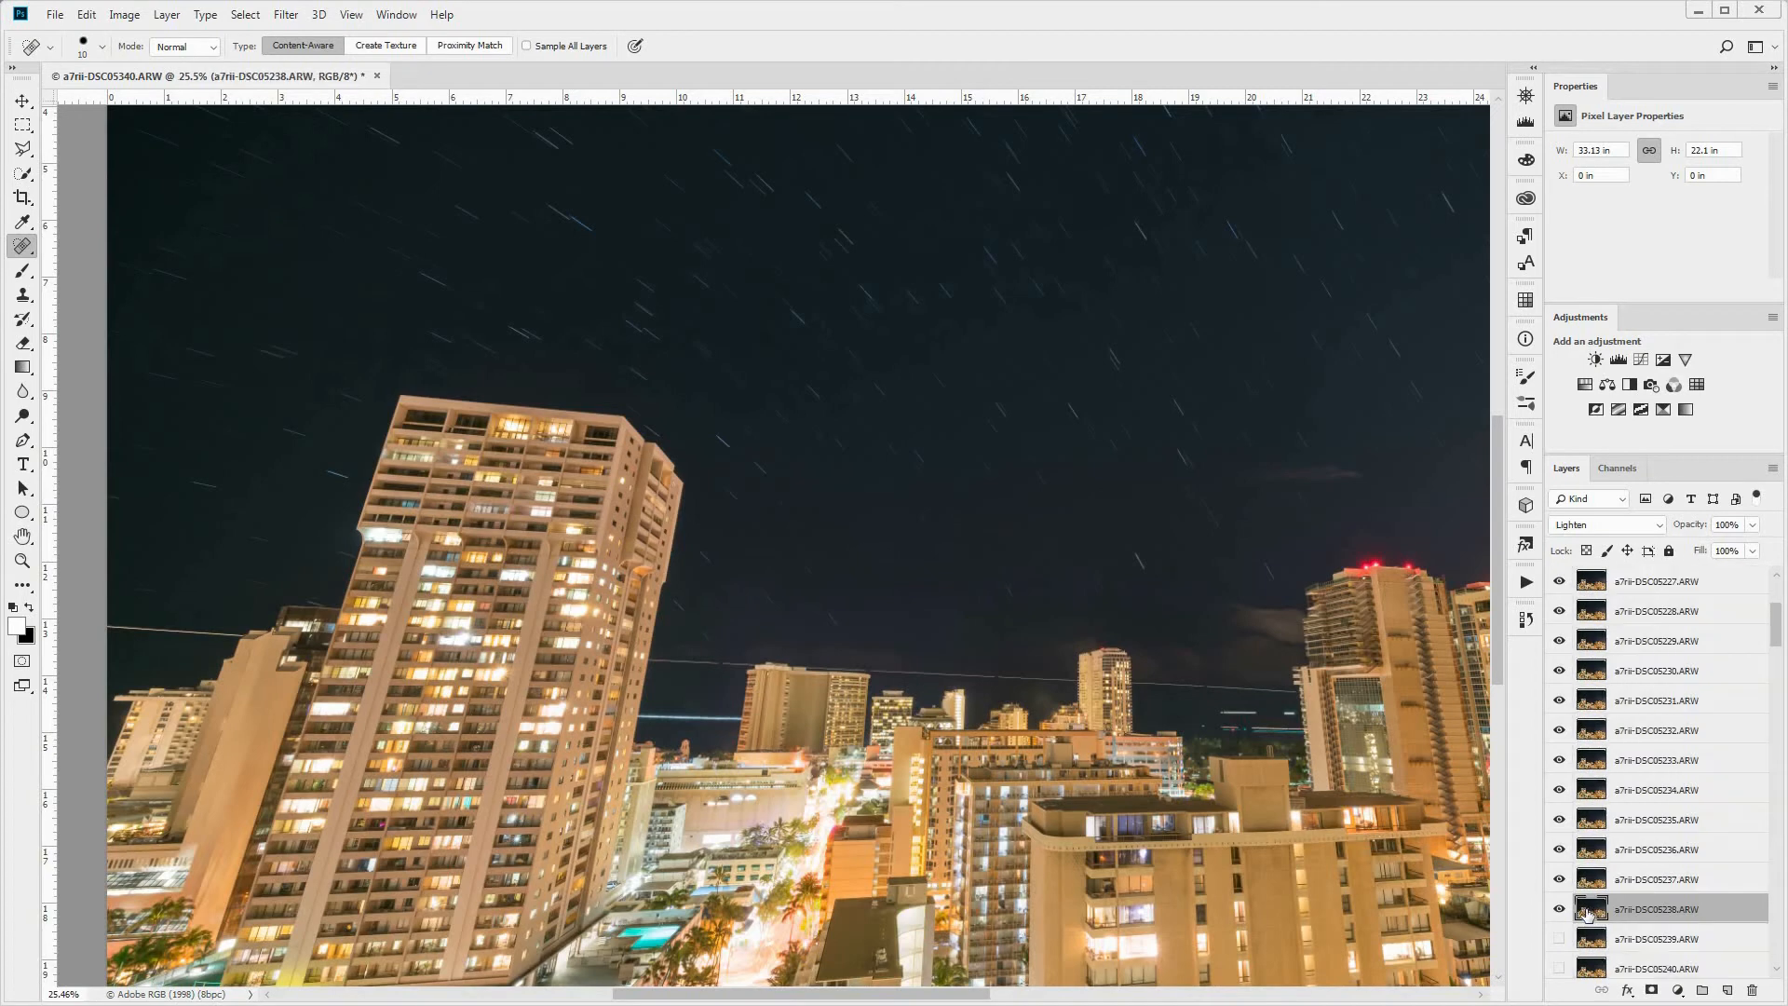
{"action": "left_click", "coordinate": [1559, 909]}
{"action": "left_click", "coordinate": [1559, 910]}
{"action": "scroll", "coordinate": [1403, 702], "scroll_direction": "up", "scroll_amount": 2}
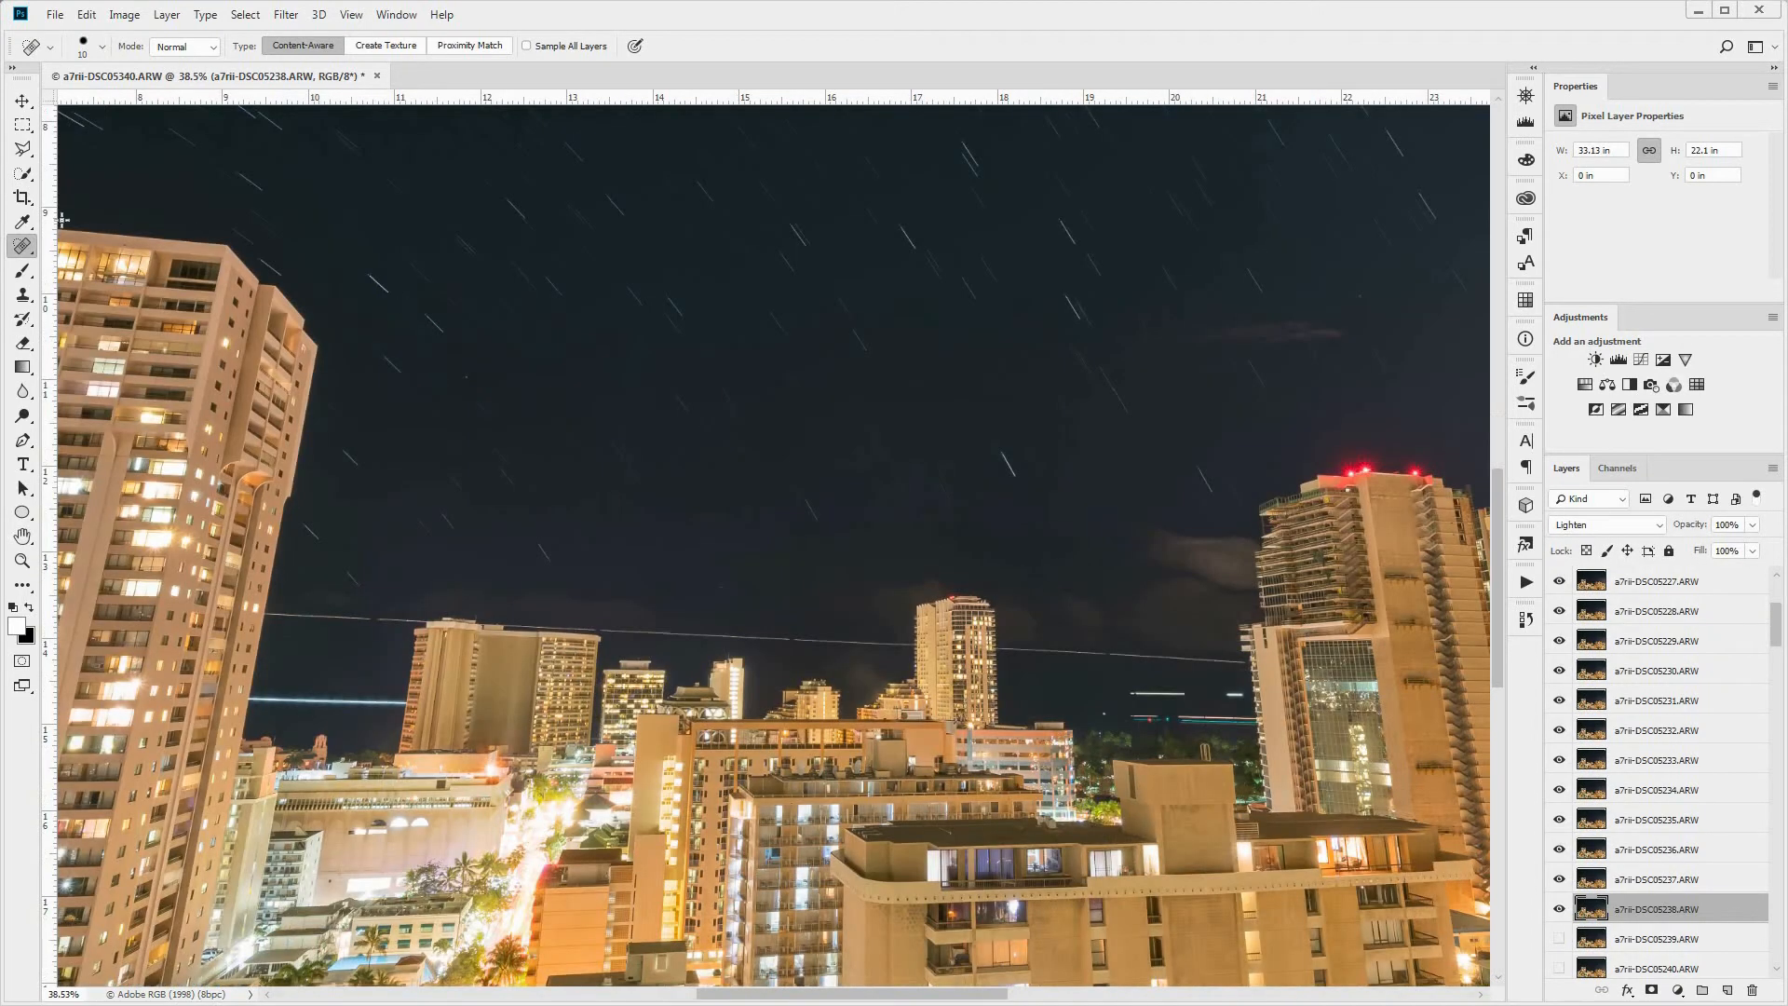
{"action": "right_click", "coordinate": [26, 248]}
{"action": "left_click", "coordinate": [96, 249]}
{"action": "scroll", "coordinate": [1131, 615], "scroll_direction": "up", "scroll_amount": 3}
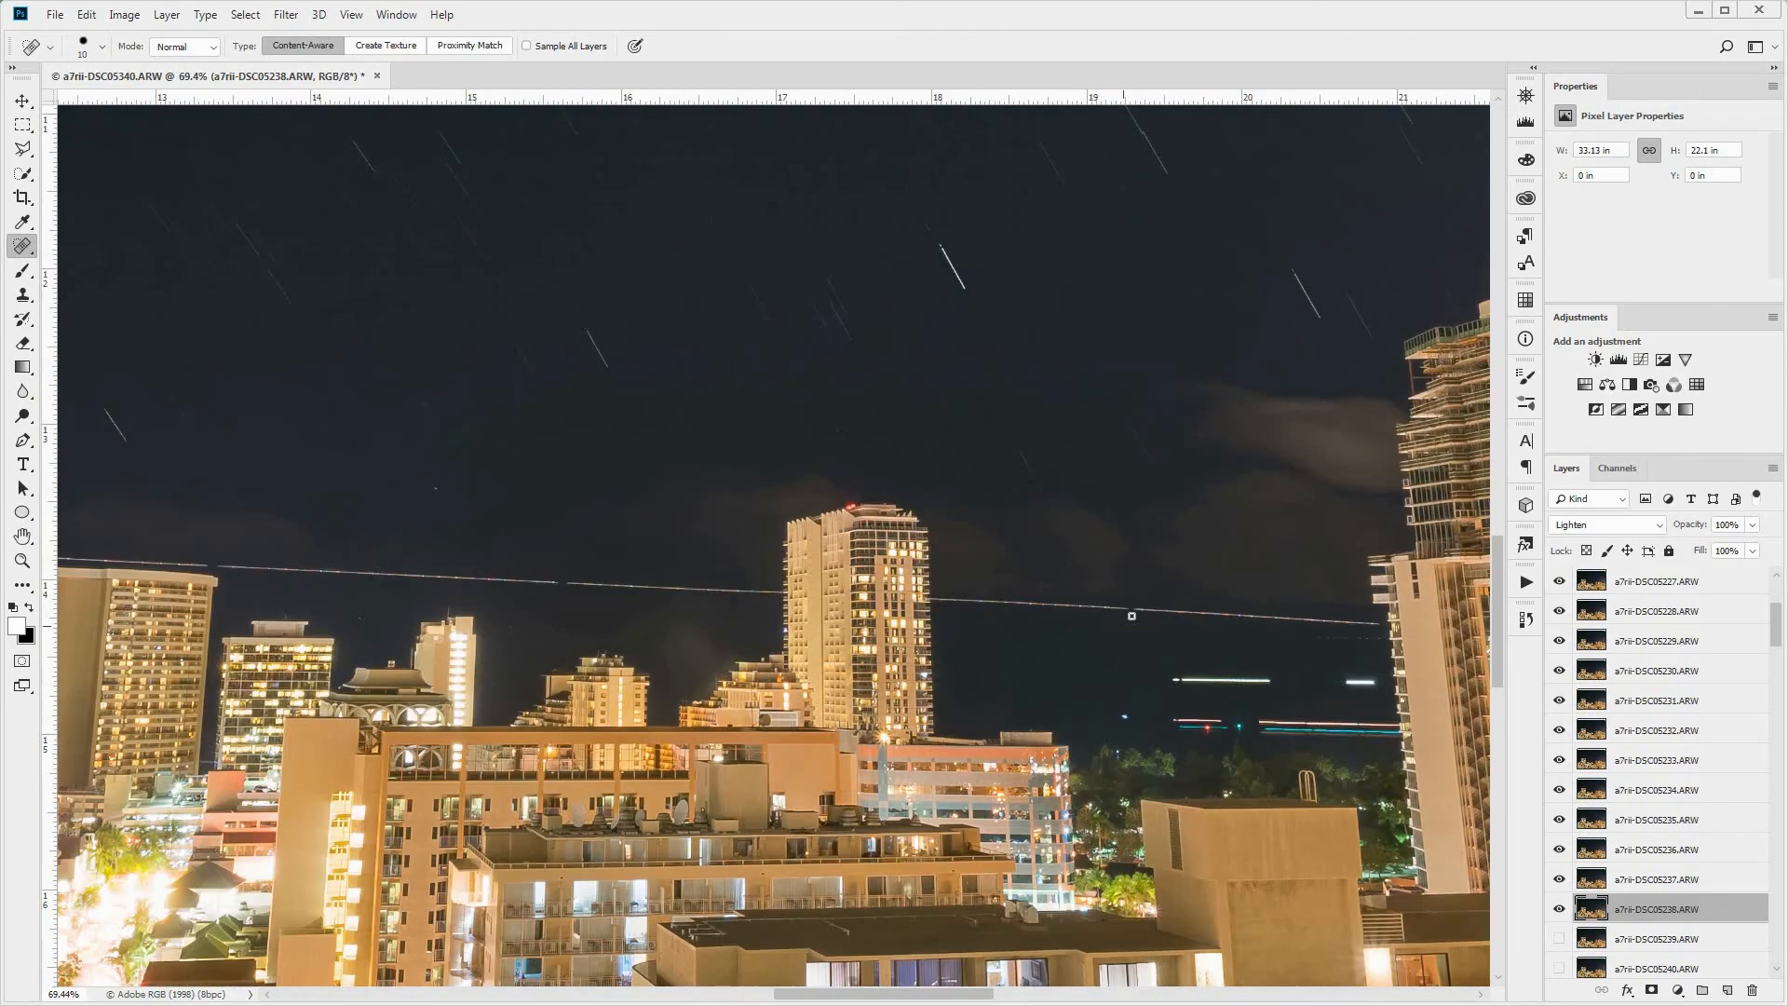
{"action": "scroll", "coordinate": [1137, 611], "scroll_direction": "up", "scroll_amount": 1}
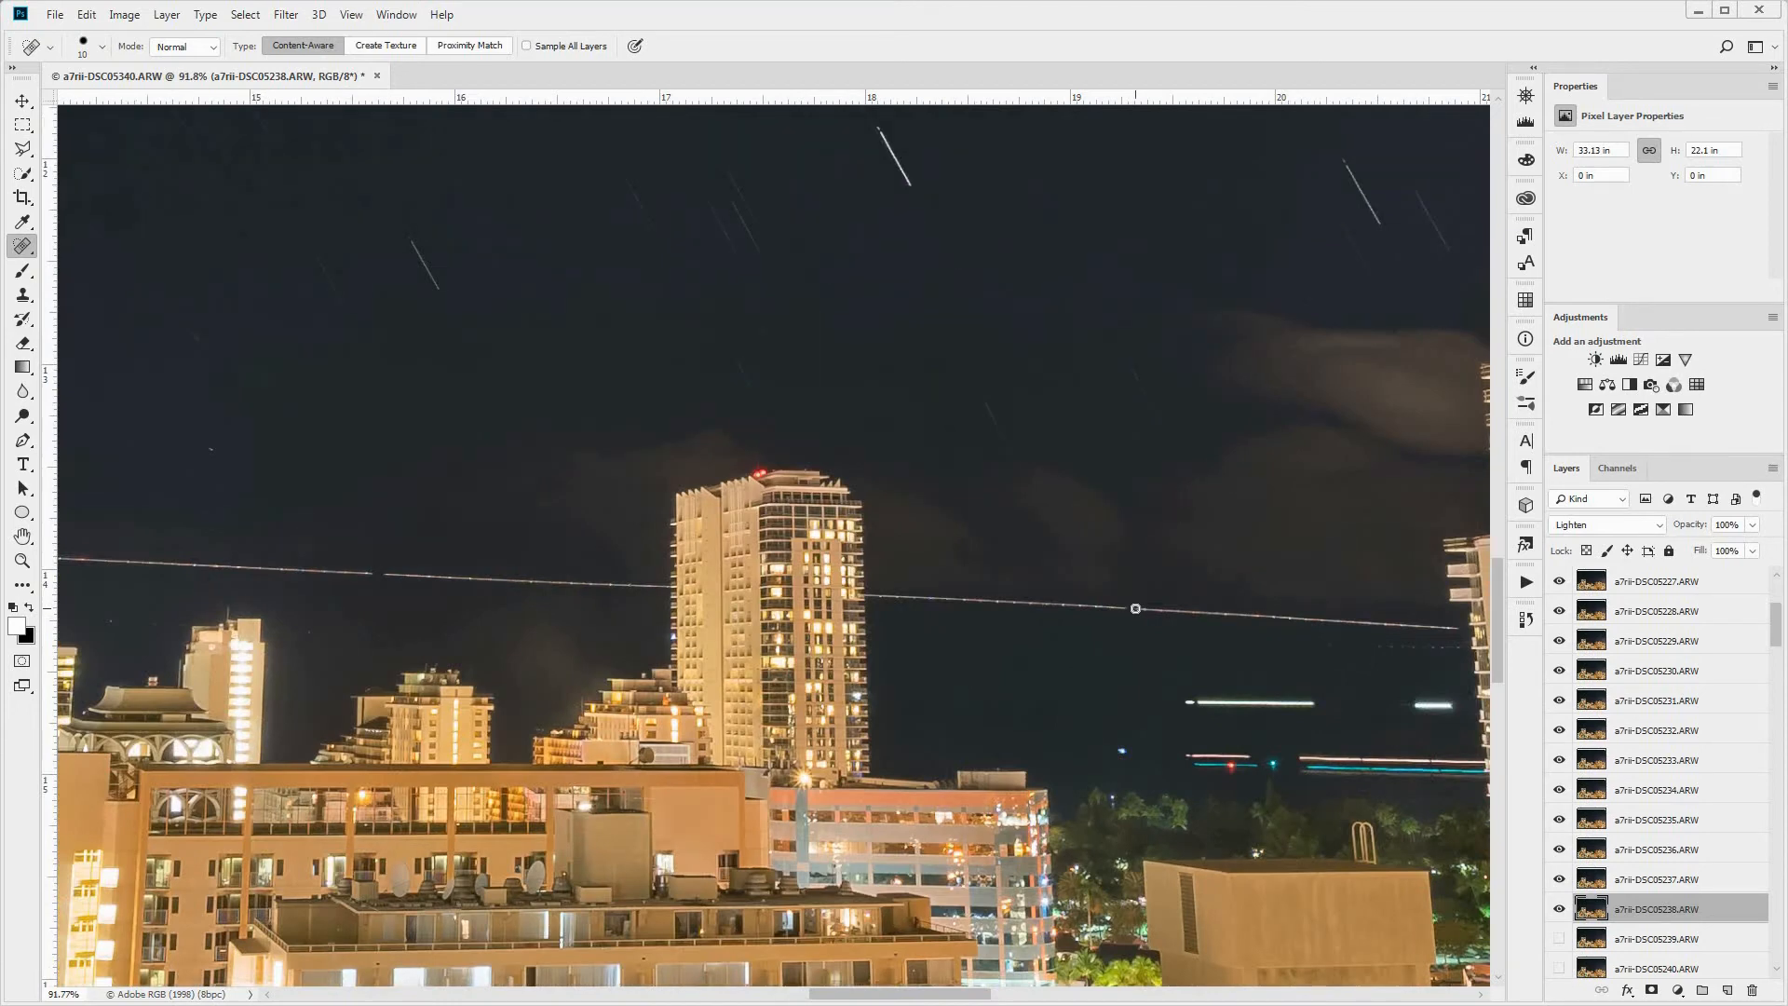
{"action": "left_click", "coordinate": [1465, 628], "text": "shift"}
- Heal the adjoining airplane streak segments on layers a7rii-DSC05237.ARW and a7rii-DSC05236.ARW, checking each layer's visibility first
{"action": "left_click", "coordinate": [1593, 880]}
{"action": "left_click", "coordinate": [1559, 880]}
{"action": "left_click", "coordinate": [1559, 880]}
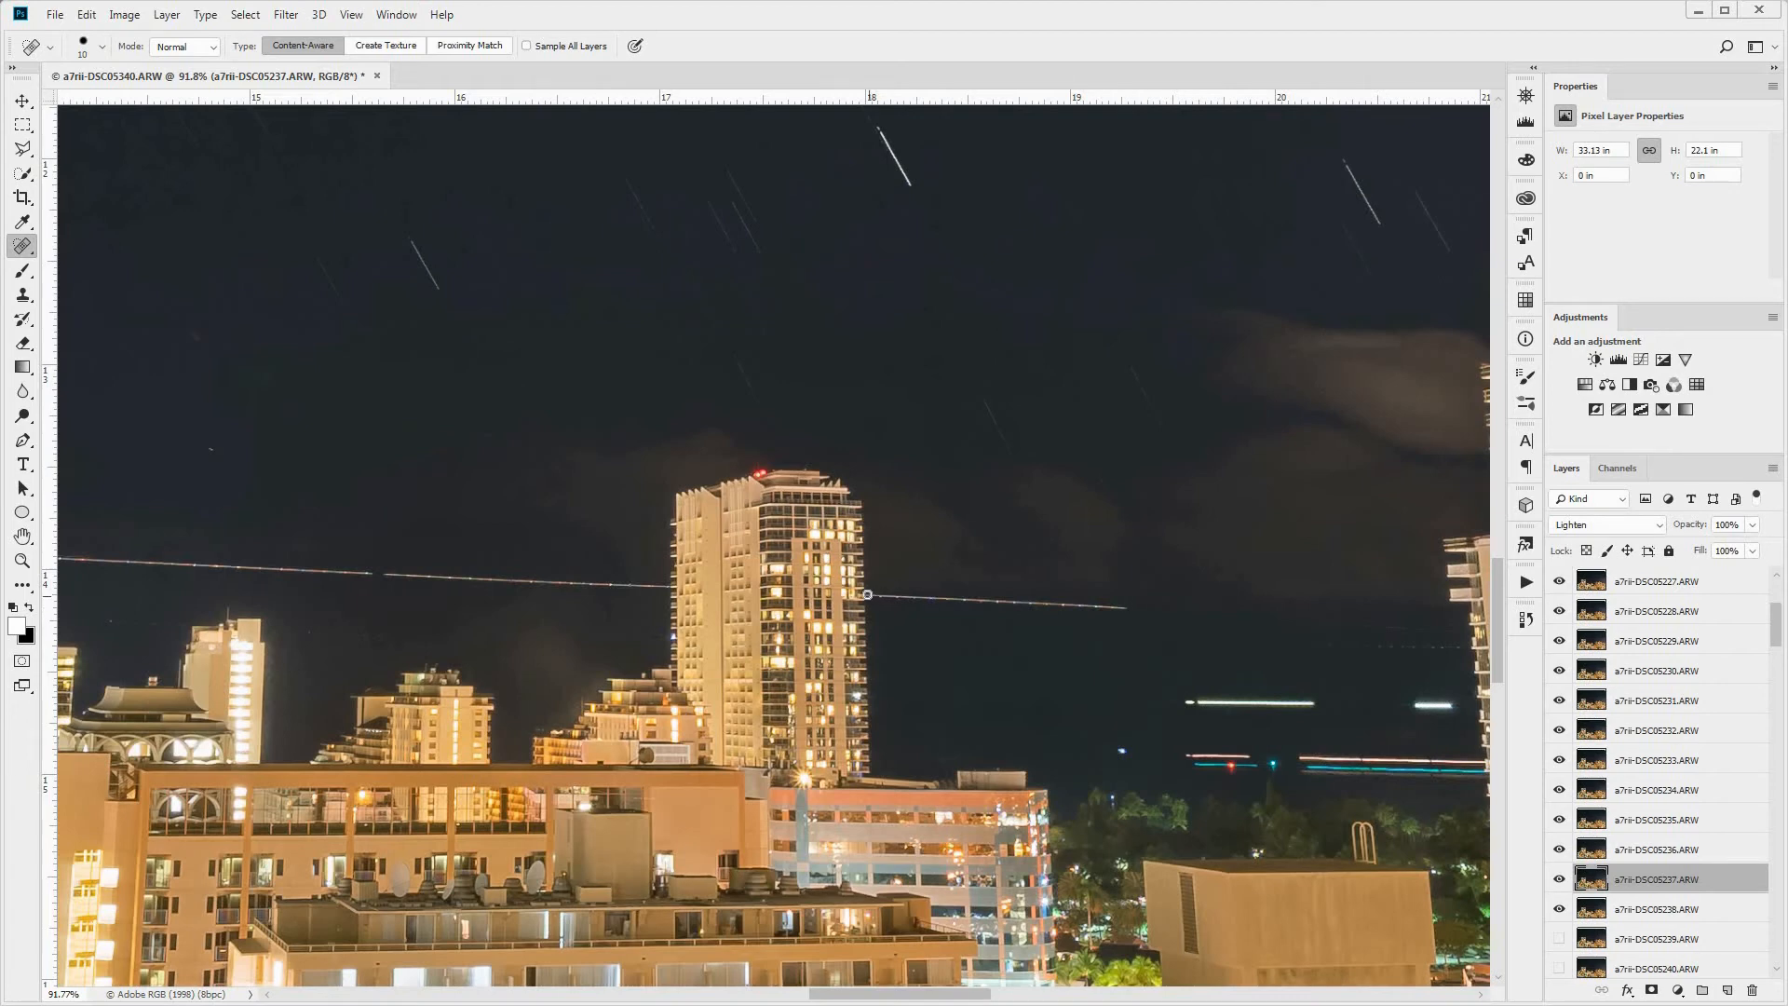
{"action": "left_click", "coordinate": [1564, 850]}
{"action": "left_click", "coordinate": [1558, 850]}
{"action": "left_click", "coordinate": [1559, 850]}
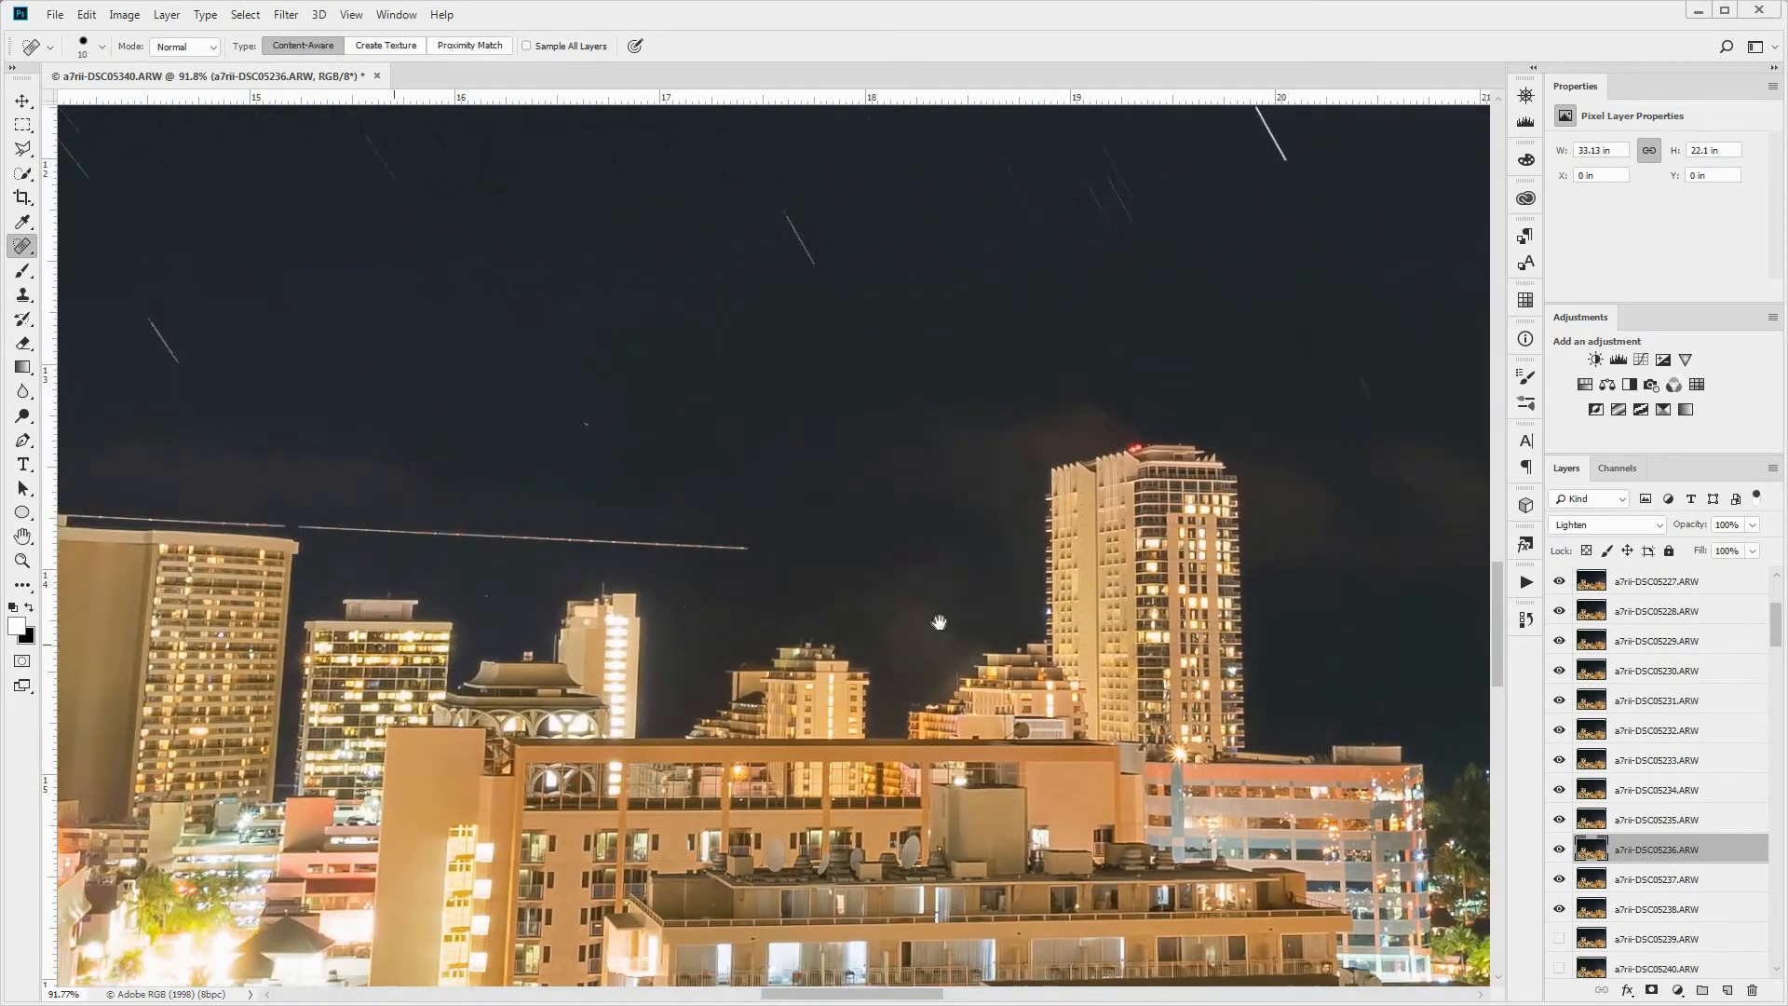
- Heal the streak segment on layer a7rii-DSC05235.ARW and the part above the wide hotel's roof on a7rii-DSC05234.ARW
{"action": "key", "text": "alt+bracketright"}
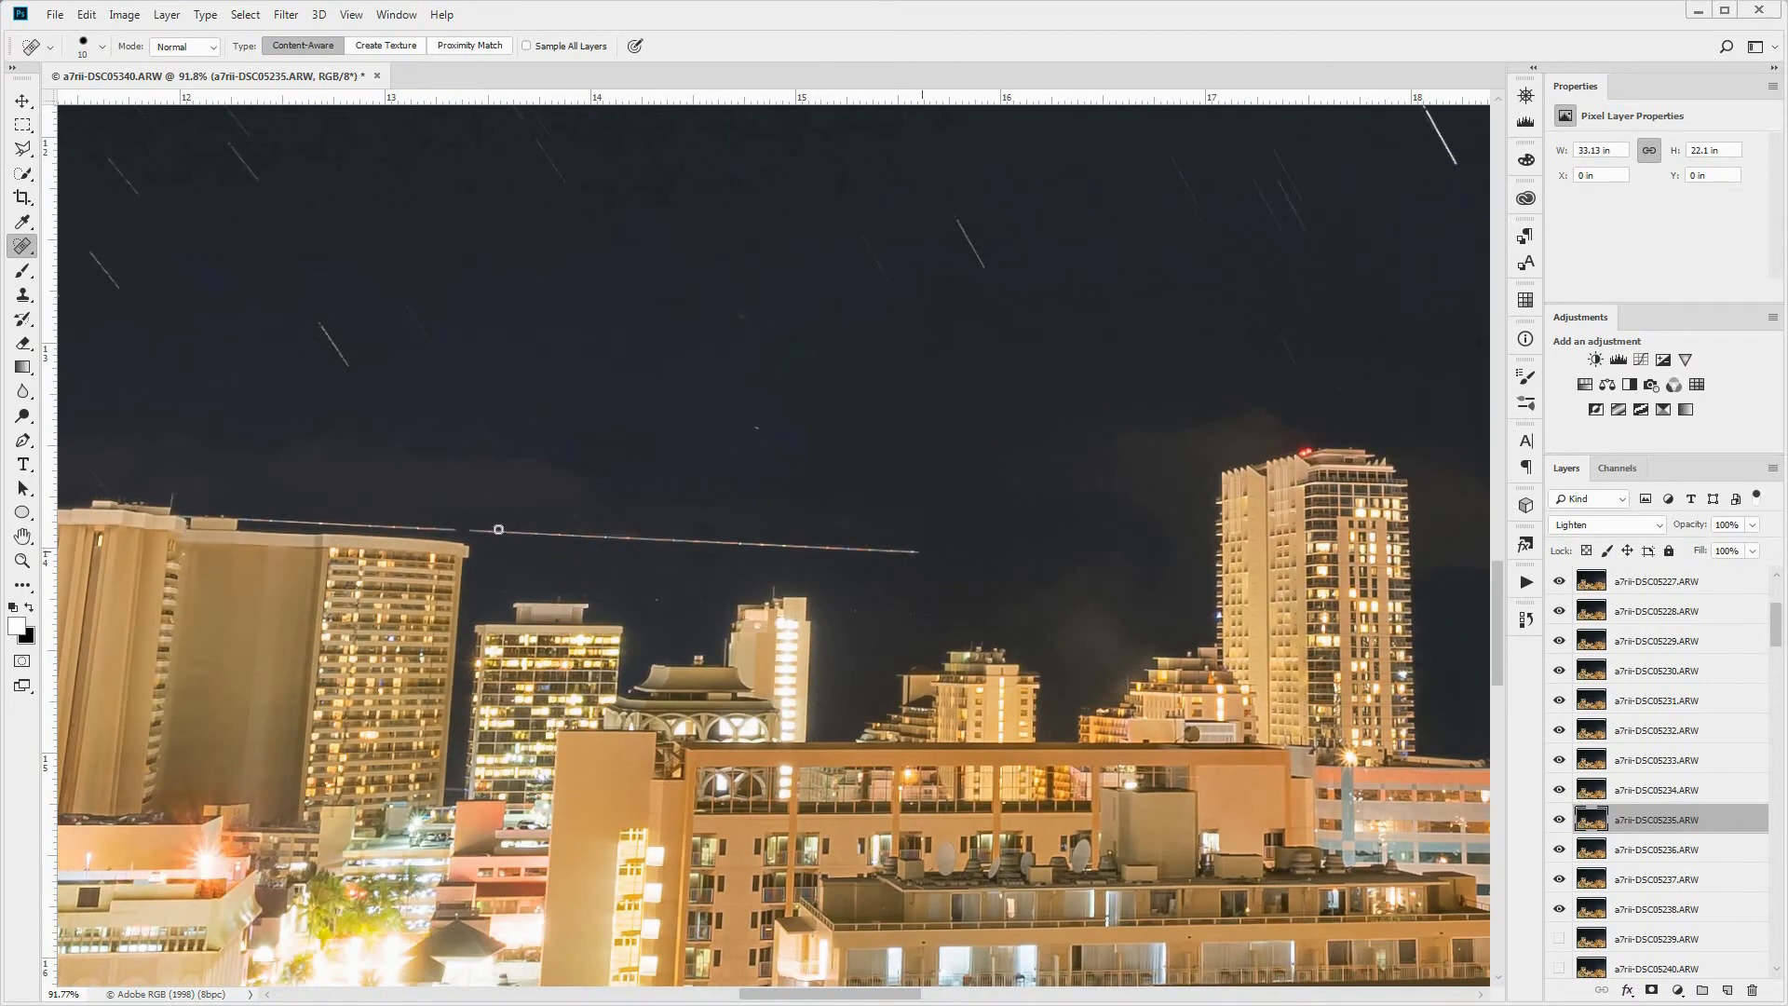
{"action": "left_click", "coordinate": [465, 530], "text": "shift"}
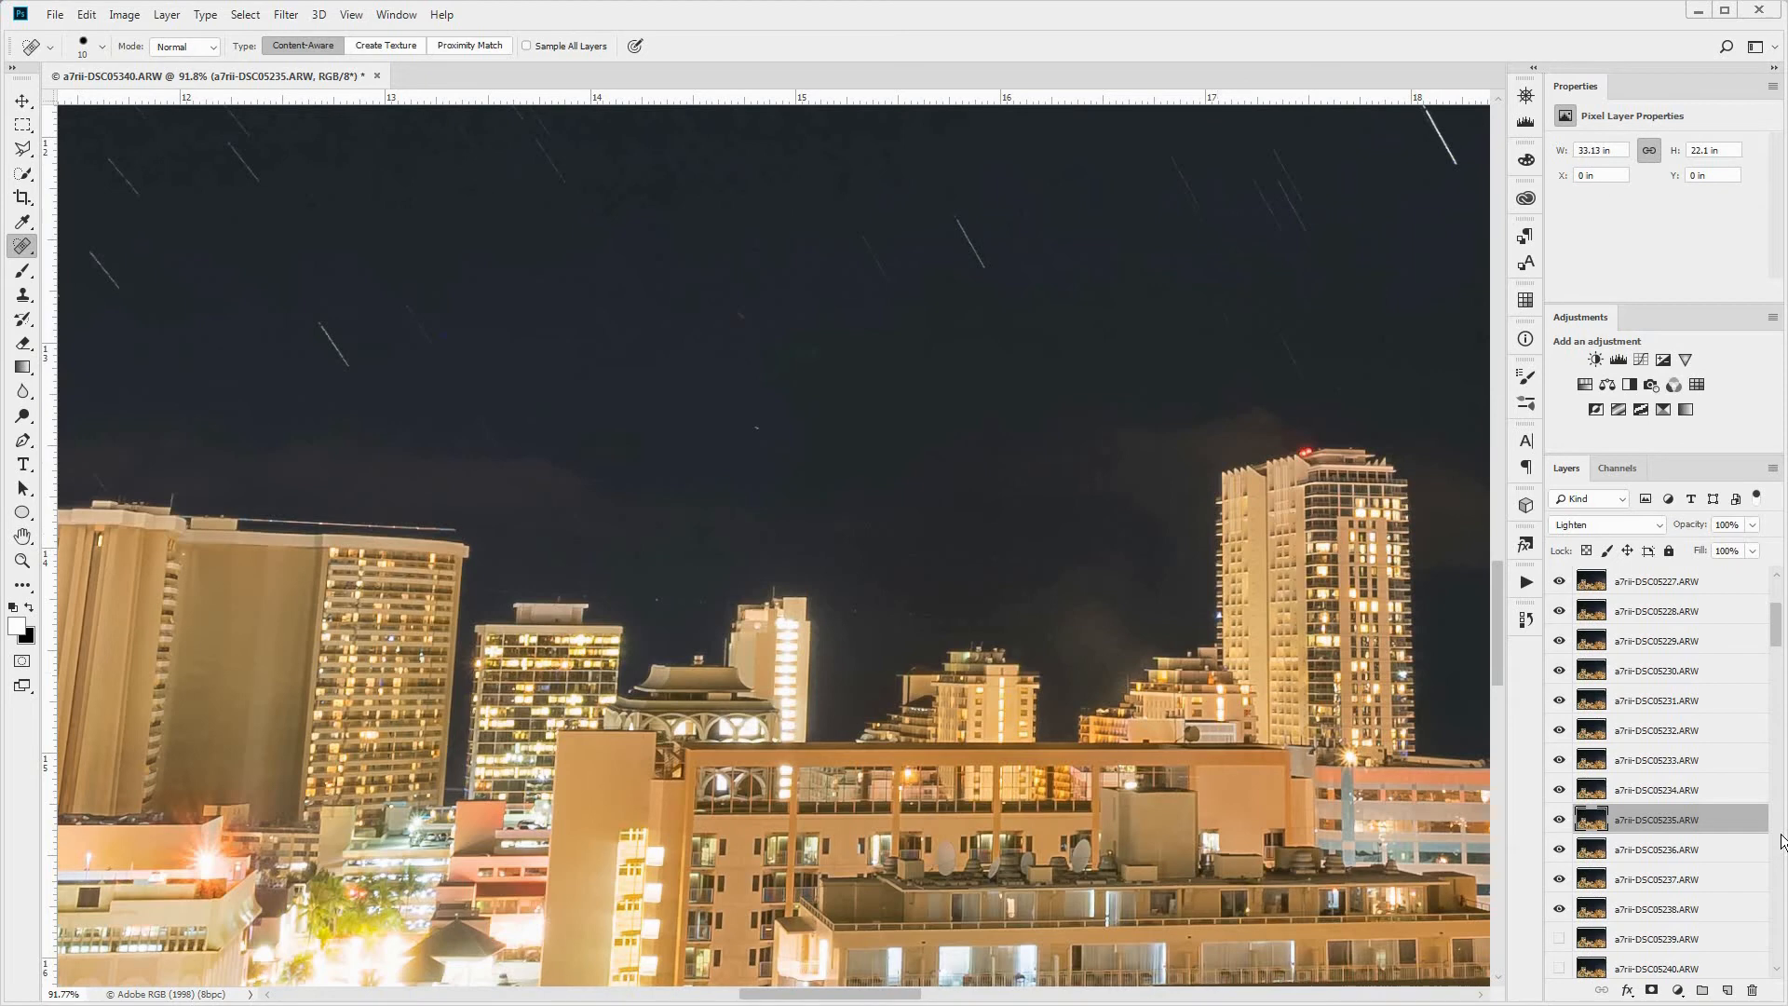
{"action": "key", "text": "alt+bracketright"}
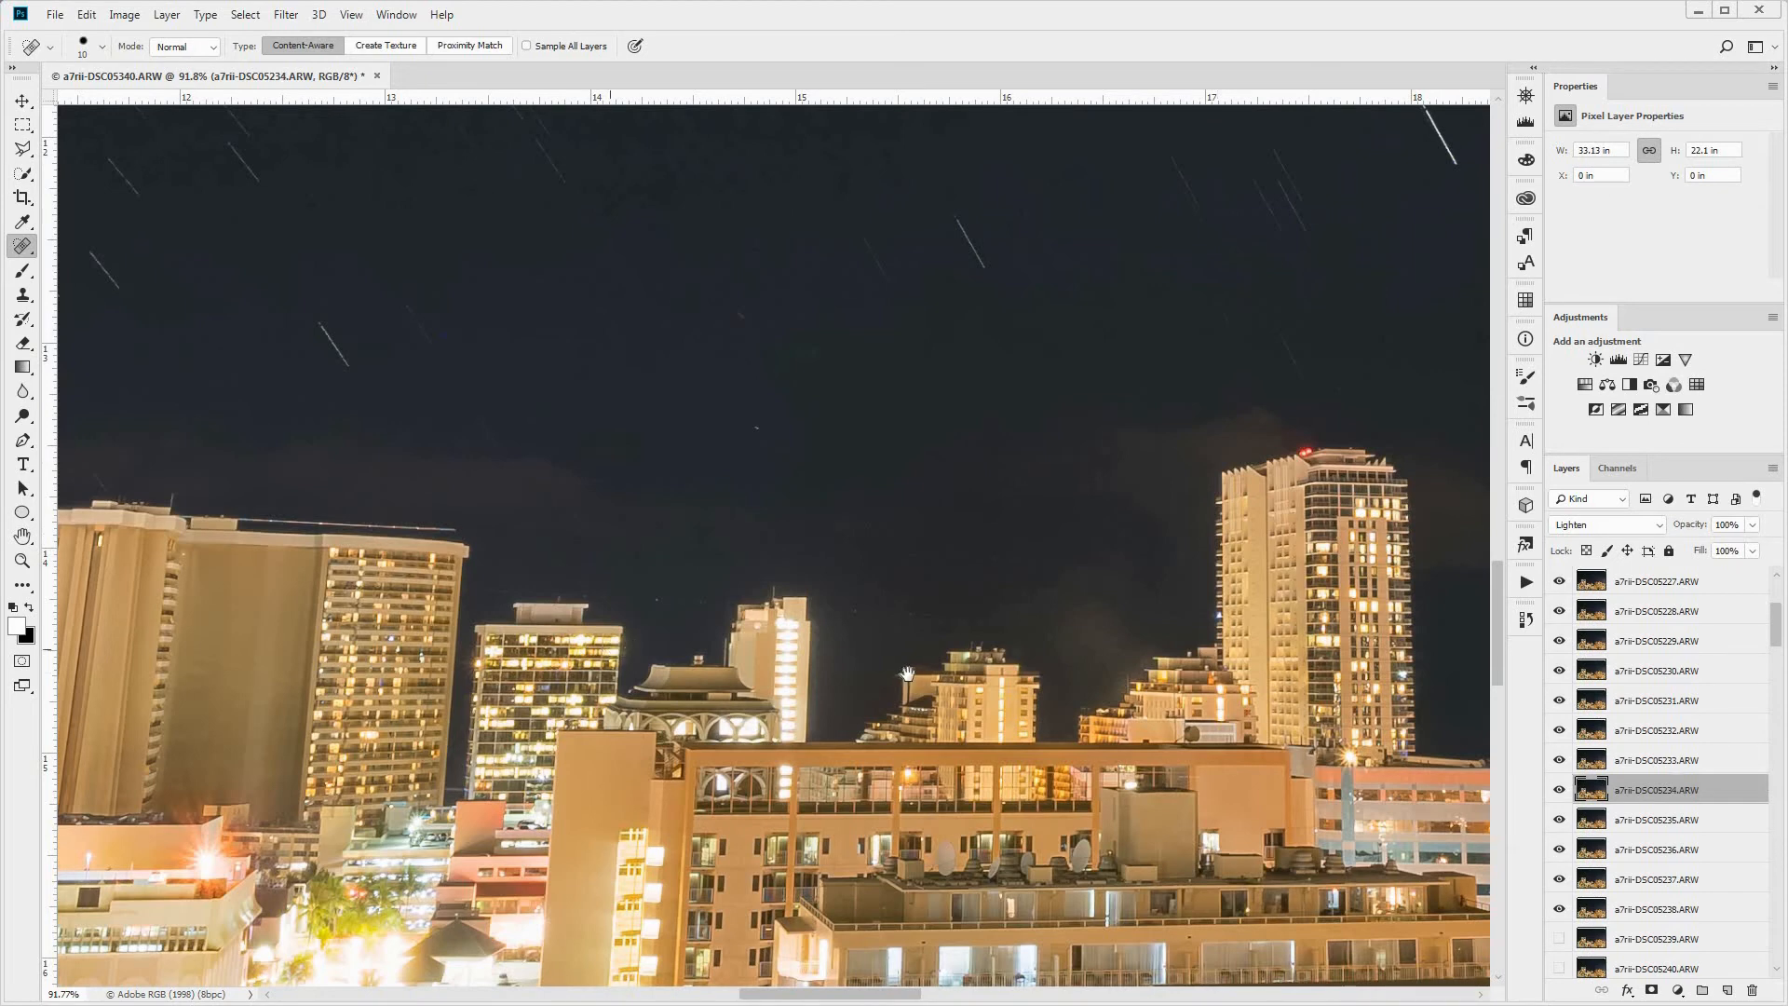
{"action": "left_click_drag", "start_coordinate": [906, 673], "coordinate": [1205, 700]}
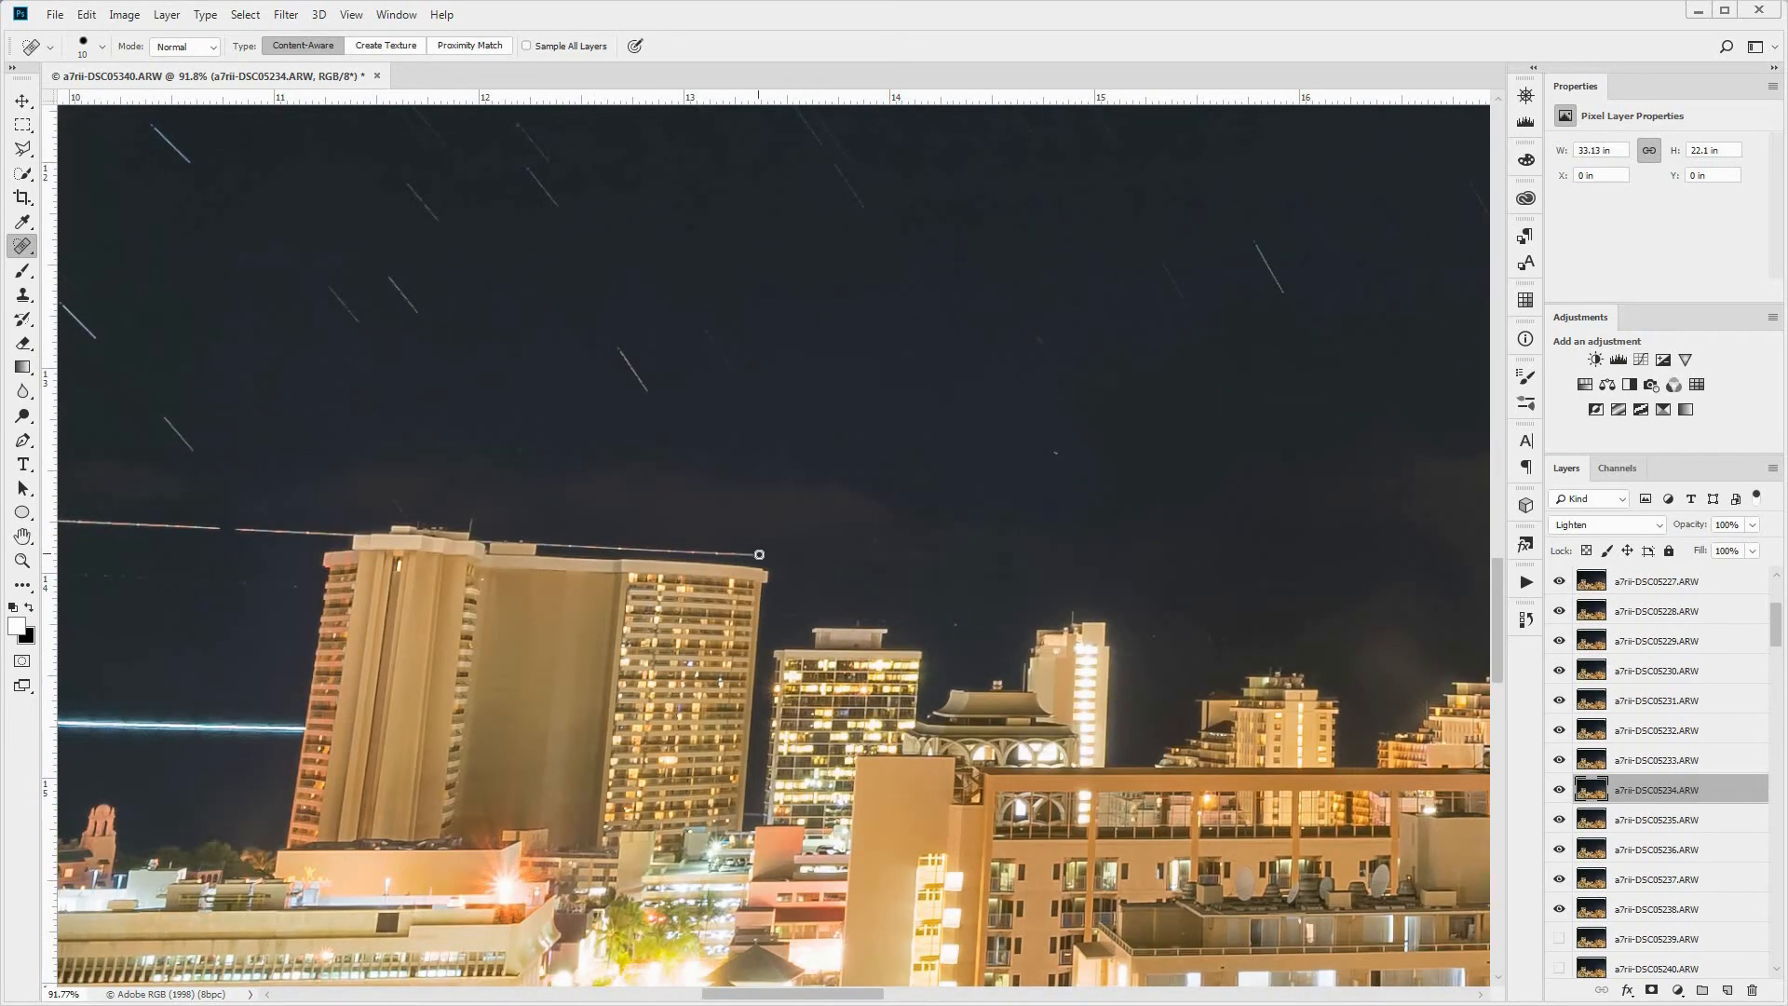
{"action": "left_click", "coordinate": [540, 545], "text": "shift"}
{"action": "left_click_drag", "start_coordinate": [1095, 667], "coordinate": [1558, 745]}
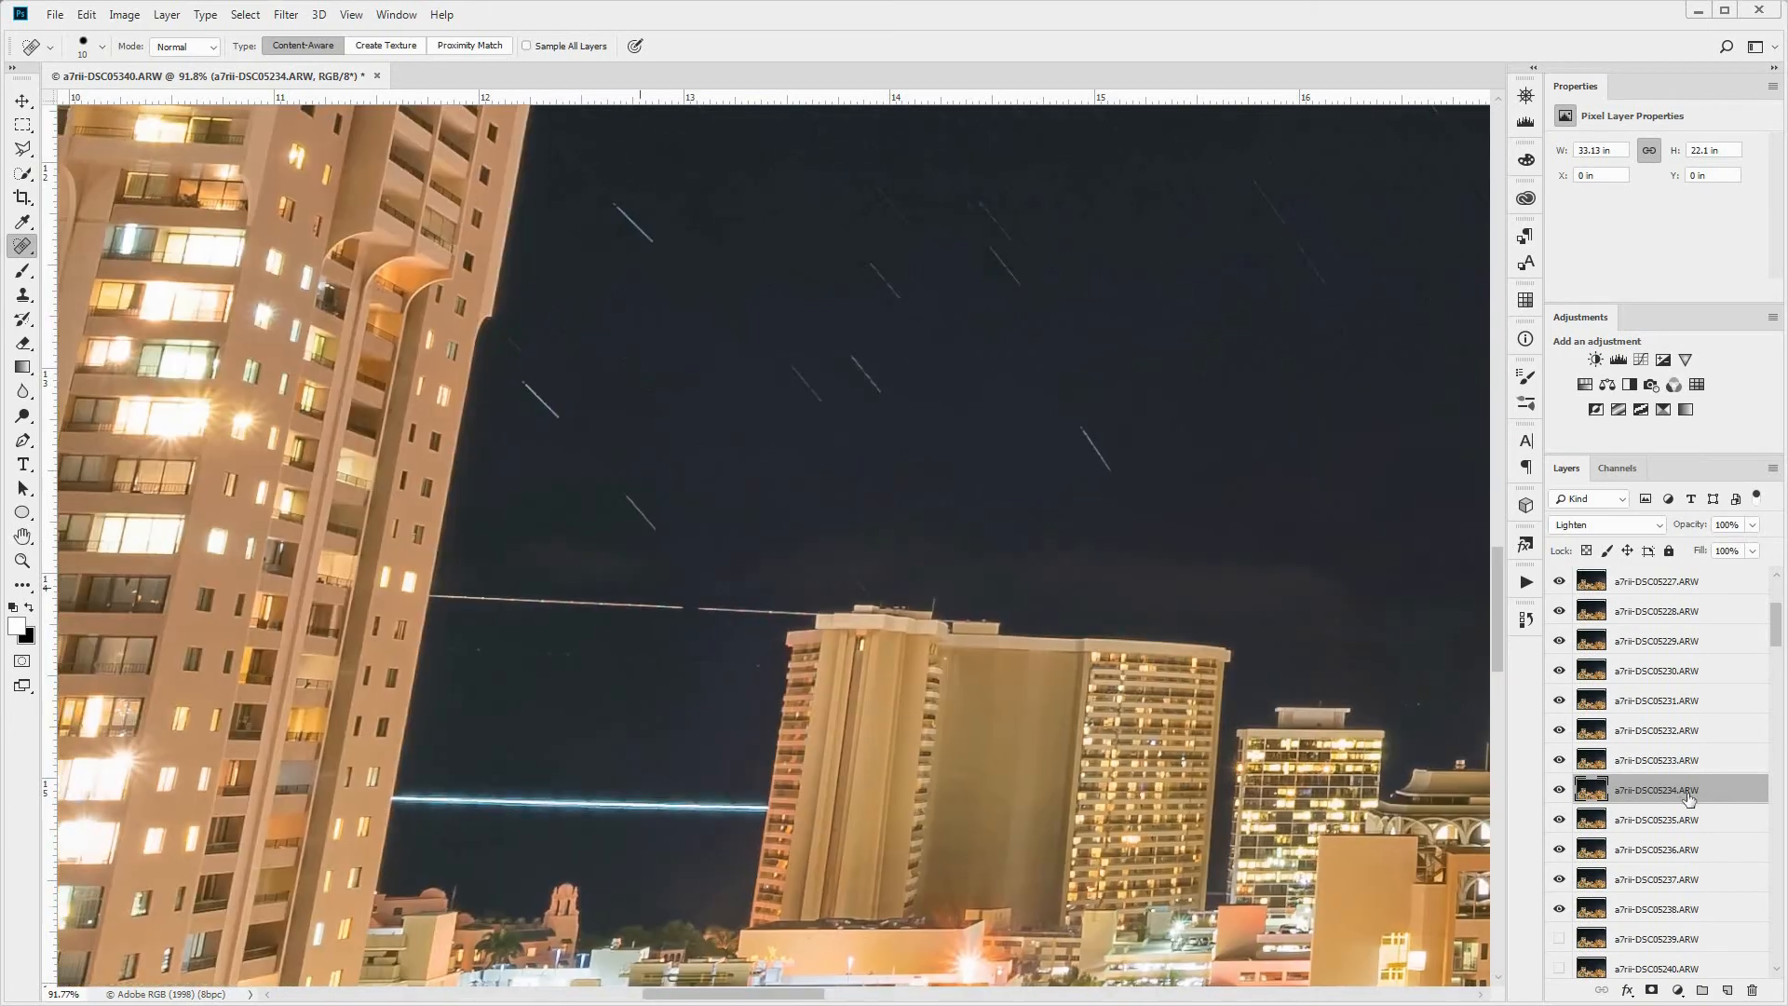
- Heal the streak left between the tall tower and the wide hotel on layers a7rii-DSC05234.ARW and a7rii-DSC05233.ARW
{"action": "key", "text": "alt+bracketright"}
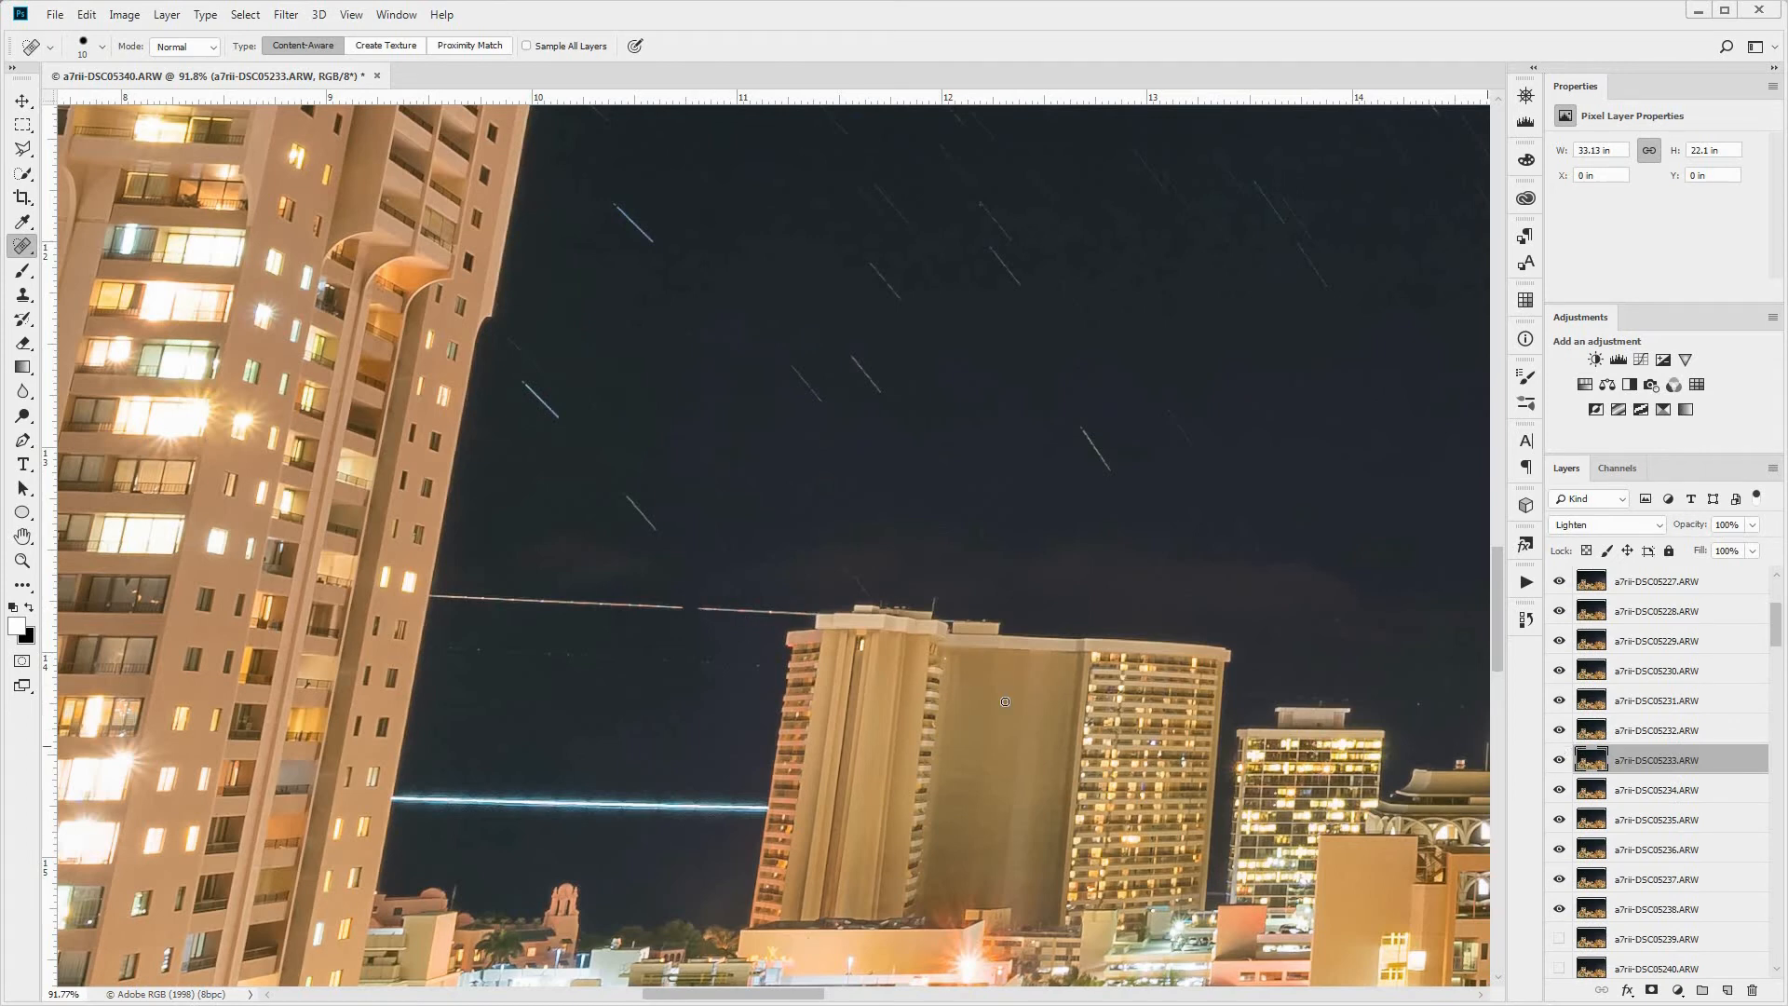
{"action": "left_click", "coordinate": [1560, 760]}
{"action": "left_click", "coordinate": [1560, 760]}
{"action": "left_click", "coordinate": [1593, 783]}
{"action": "left_click", "coordinate": [1560, 789]}
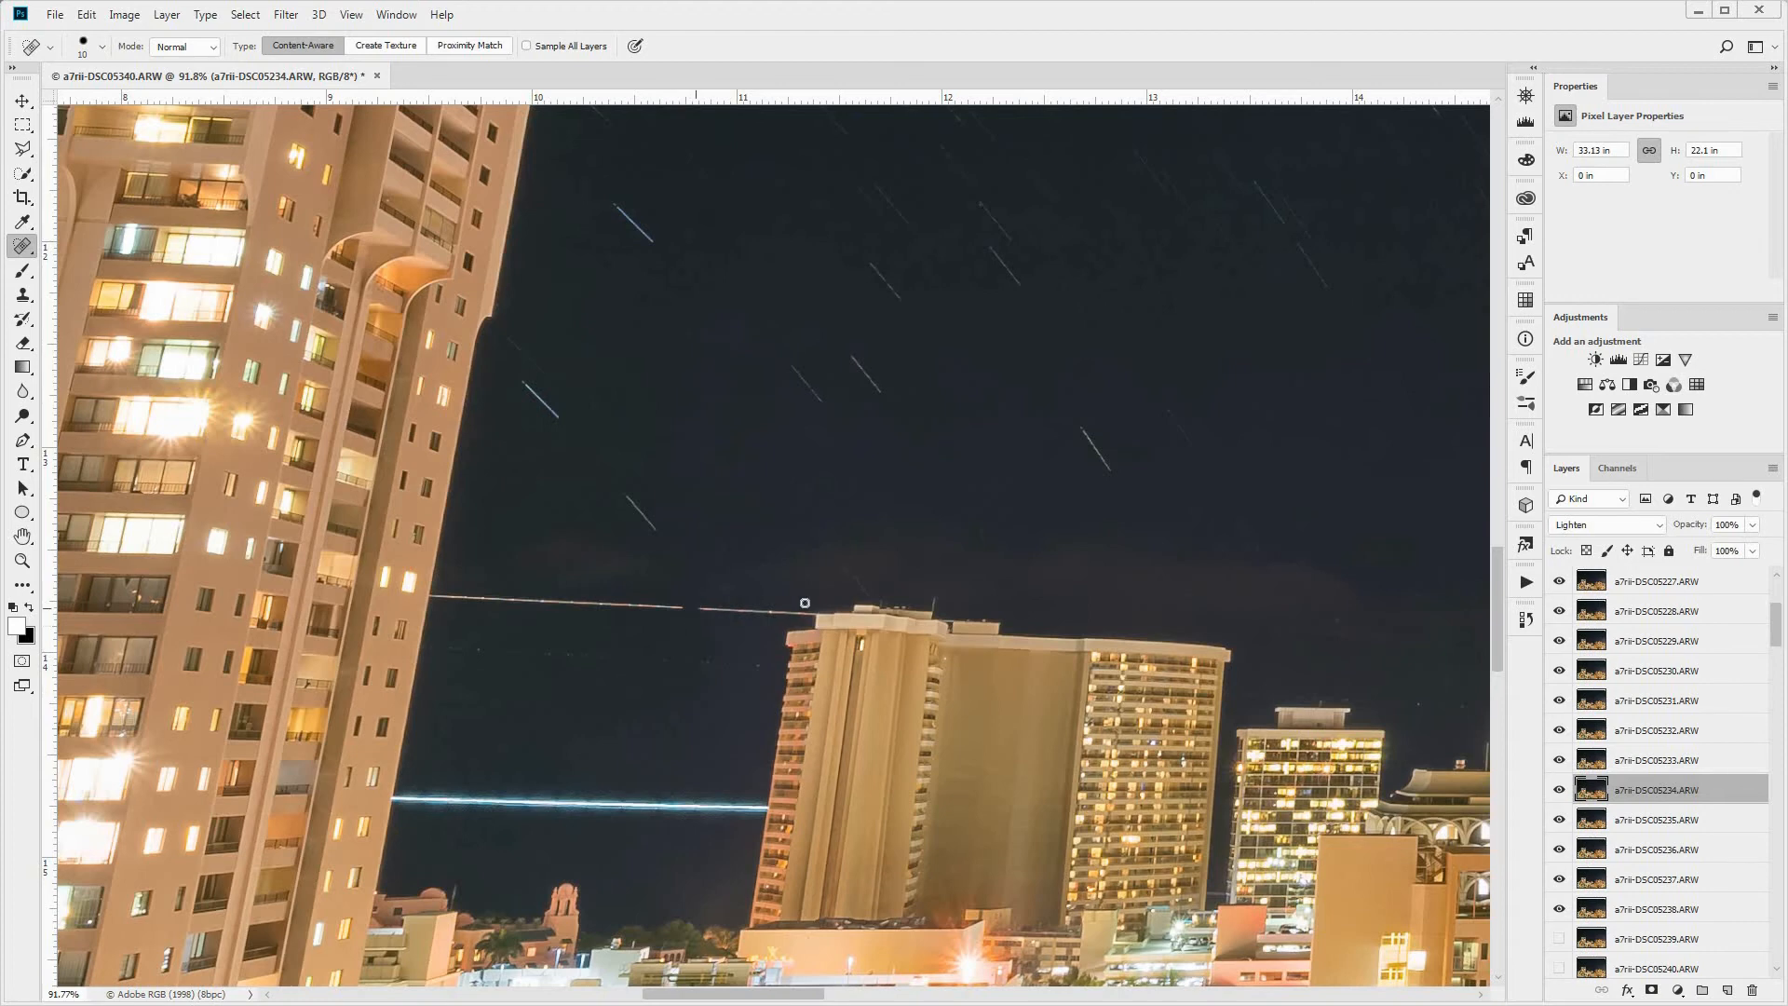
{"action": "left_click", "coordinate": [815, 614], "text": "shift"}
{"action": "left_click", "coordinate": [1592, 765]}
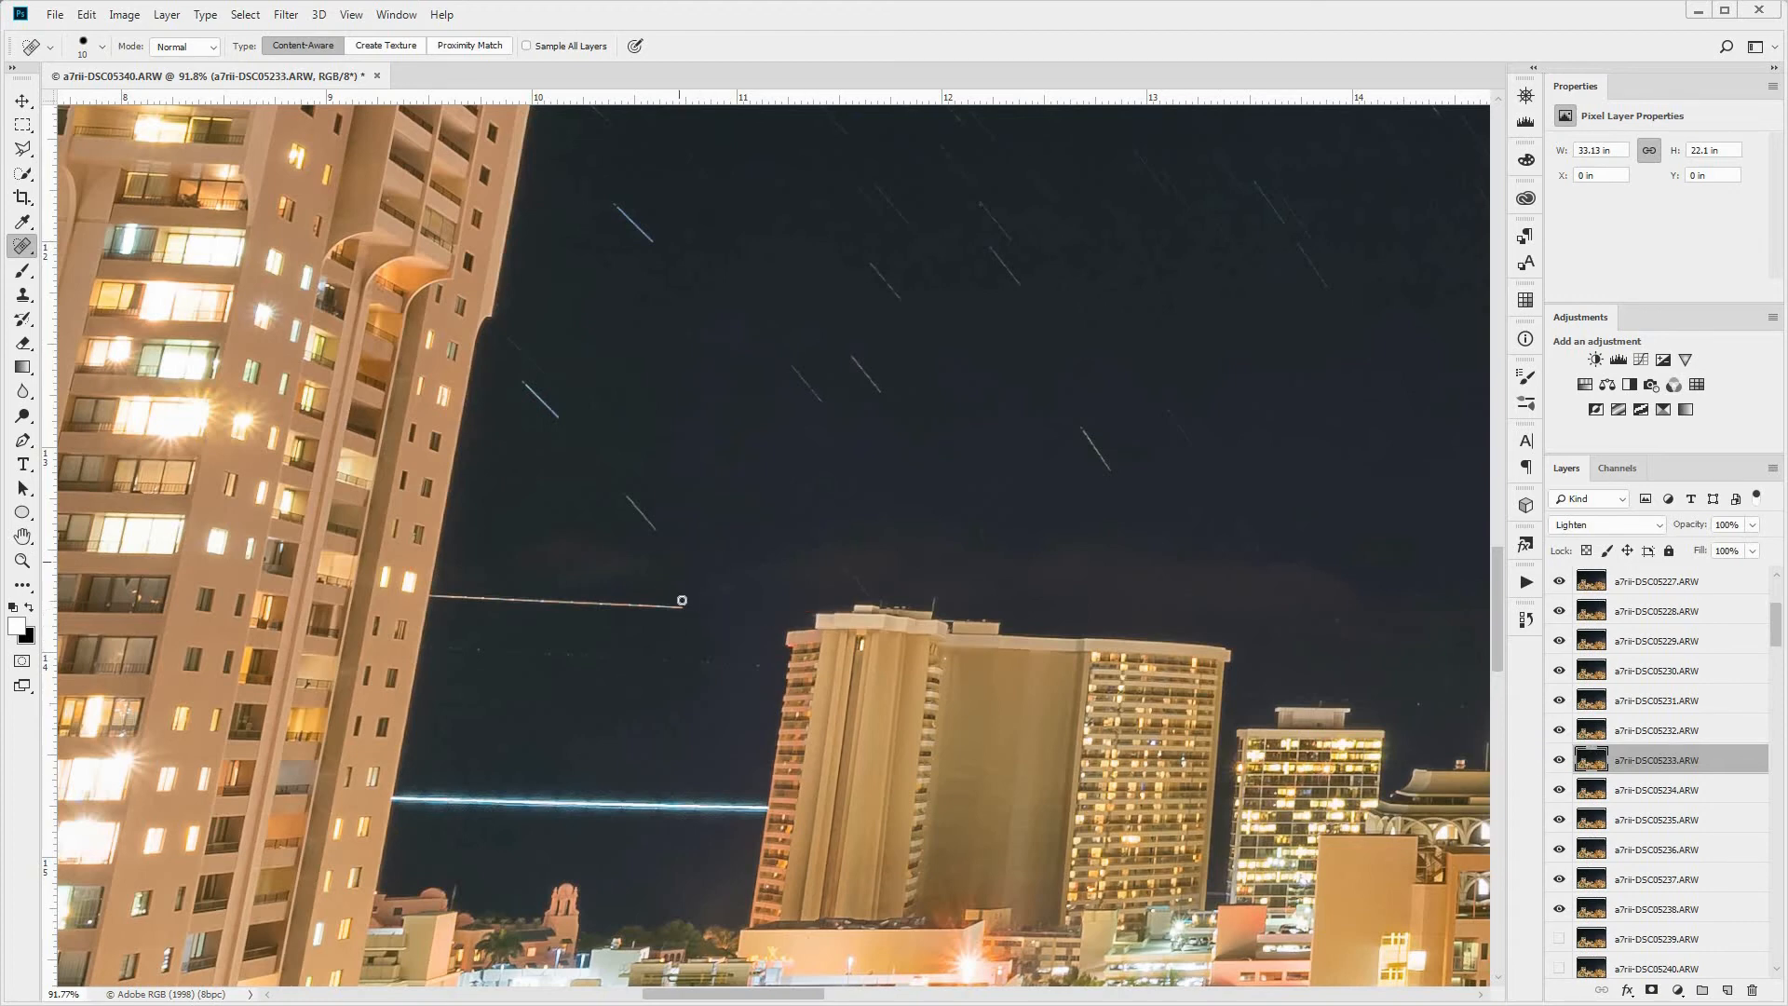
{"action": "left_click", "coordinate": [433, 596], "text": "shift"}
- Check layers a7rii-DSC05232.ARW and a7rii-DSC05231.ARW, and heal the streak at the photo's left edge on a7rii-DSC05231.ARW
{"action": "scroll", "coordinate": [954, 672], "scroll_direction": "down", "scroll_amount": 4}
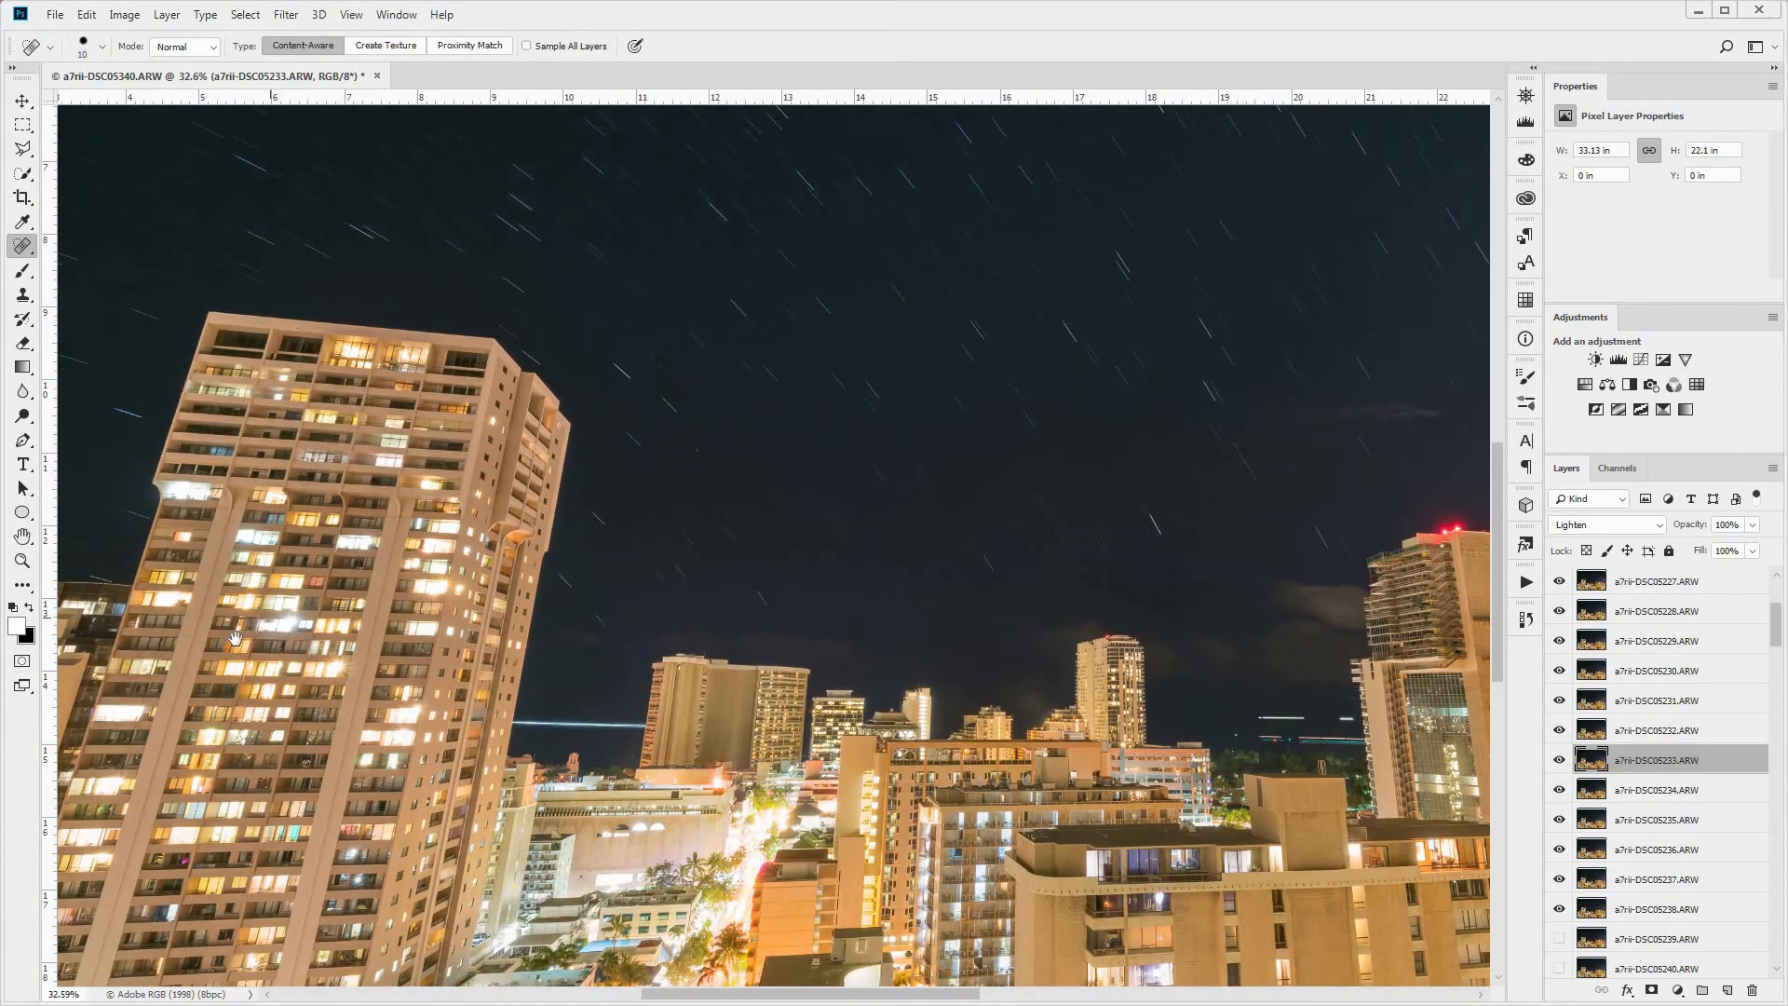
{"action": "left_click_drag", "start_coordinate": [234, 638], "coordinate": [380, 614]}
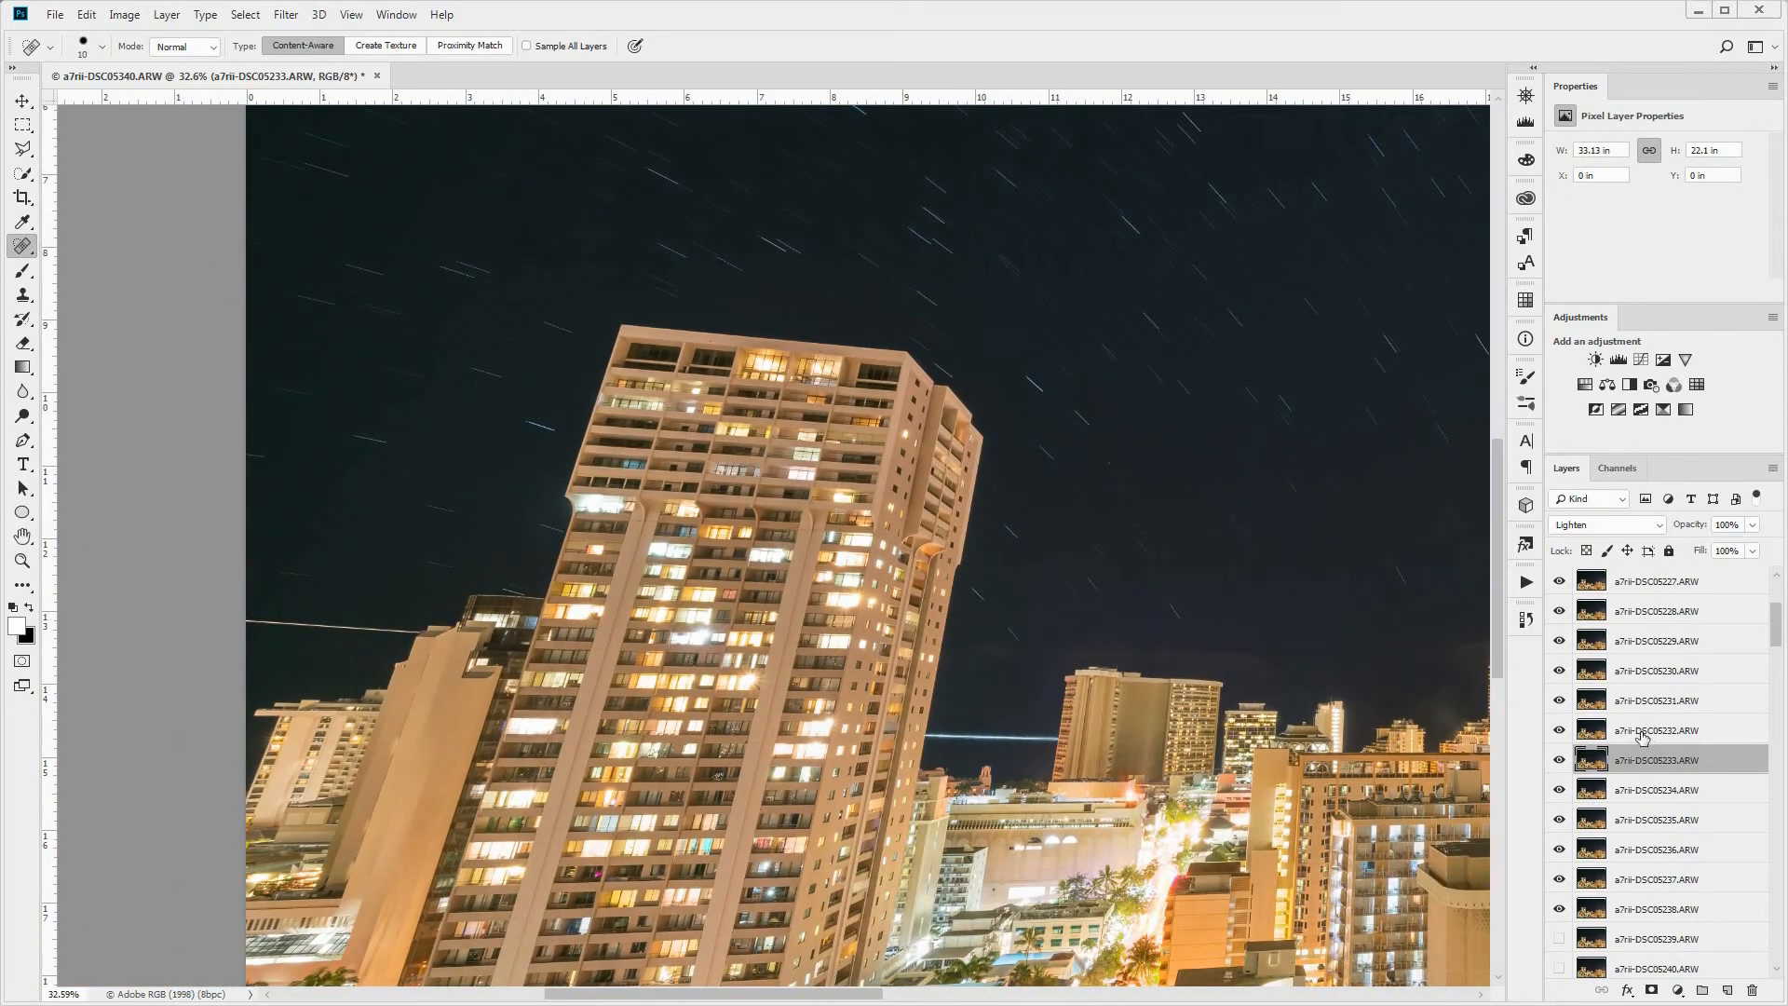
{"action": "left_click", "coordinate": [1574, 734]}
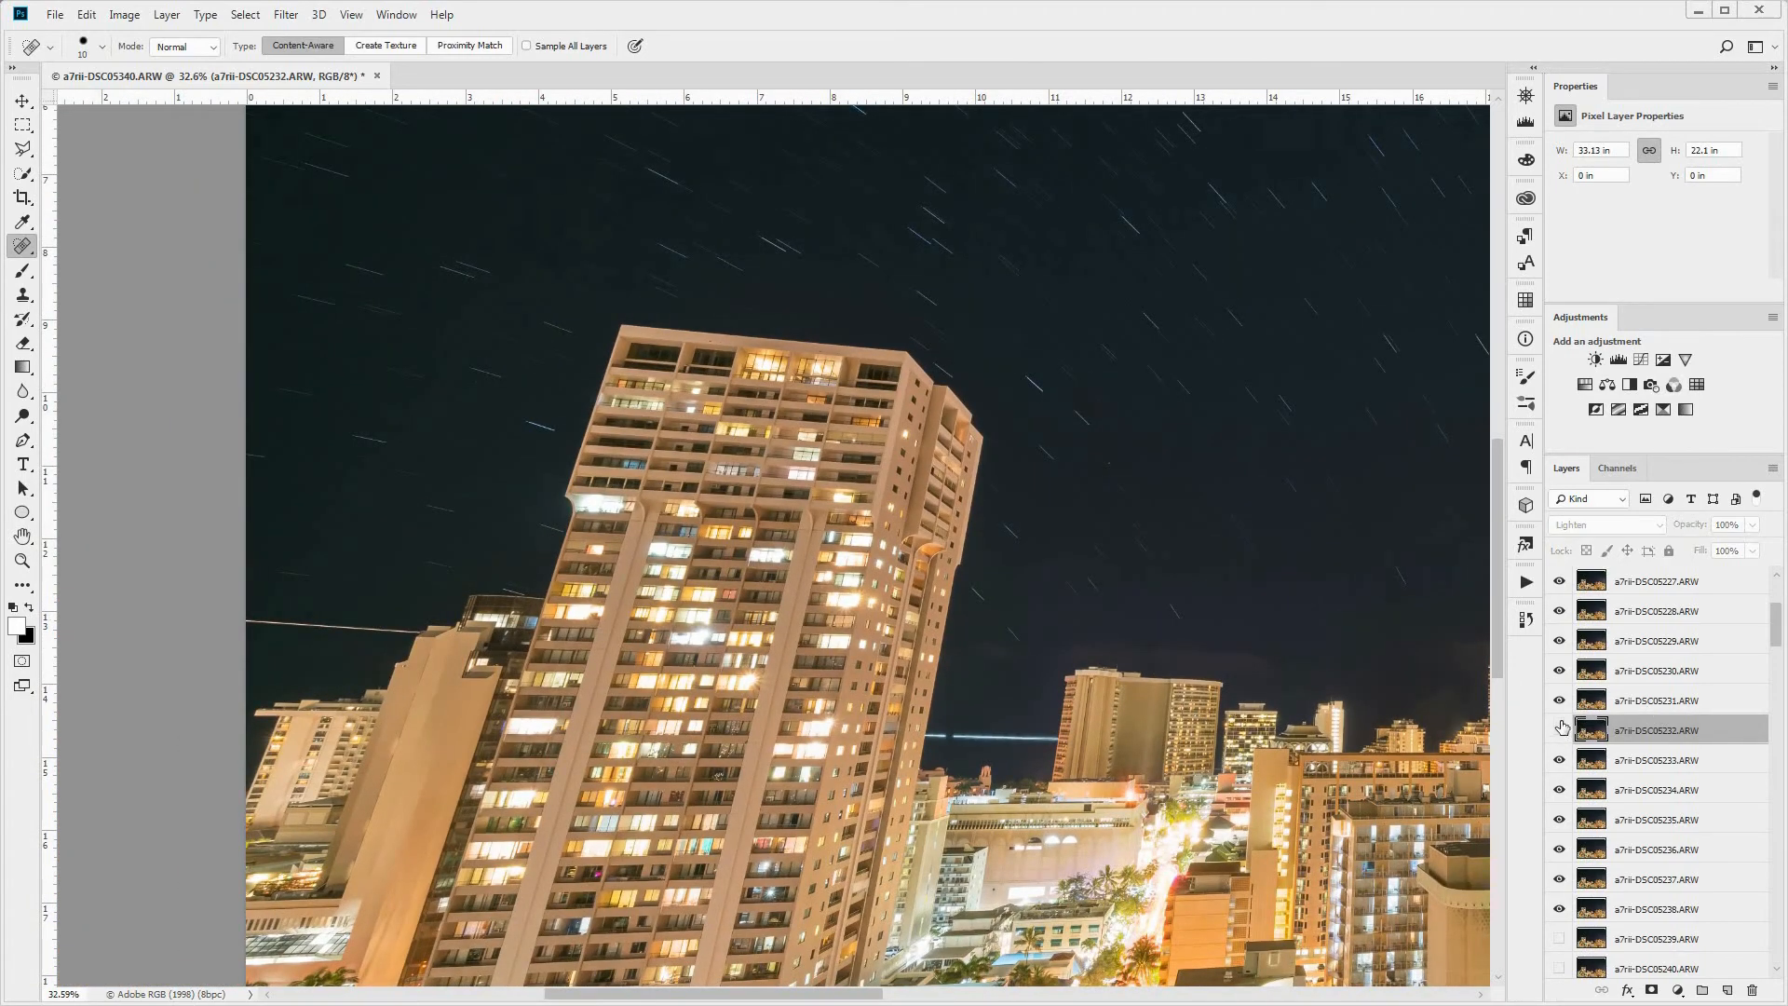
{"action": "left_click", "coordinate": [1559, 700]}
{"action": "left_click", "coordinate": [1591, 702]}
{"action": "scroll", "coordinate": [350, 626], "scroll_direction": "up", "scroll_amount": 4}
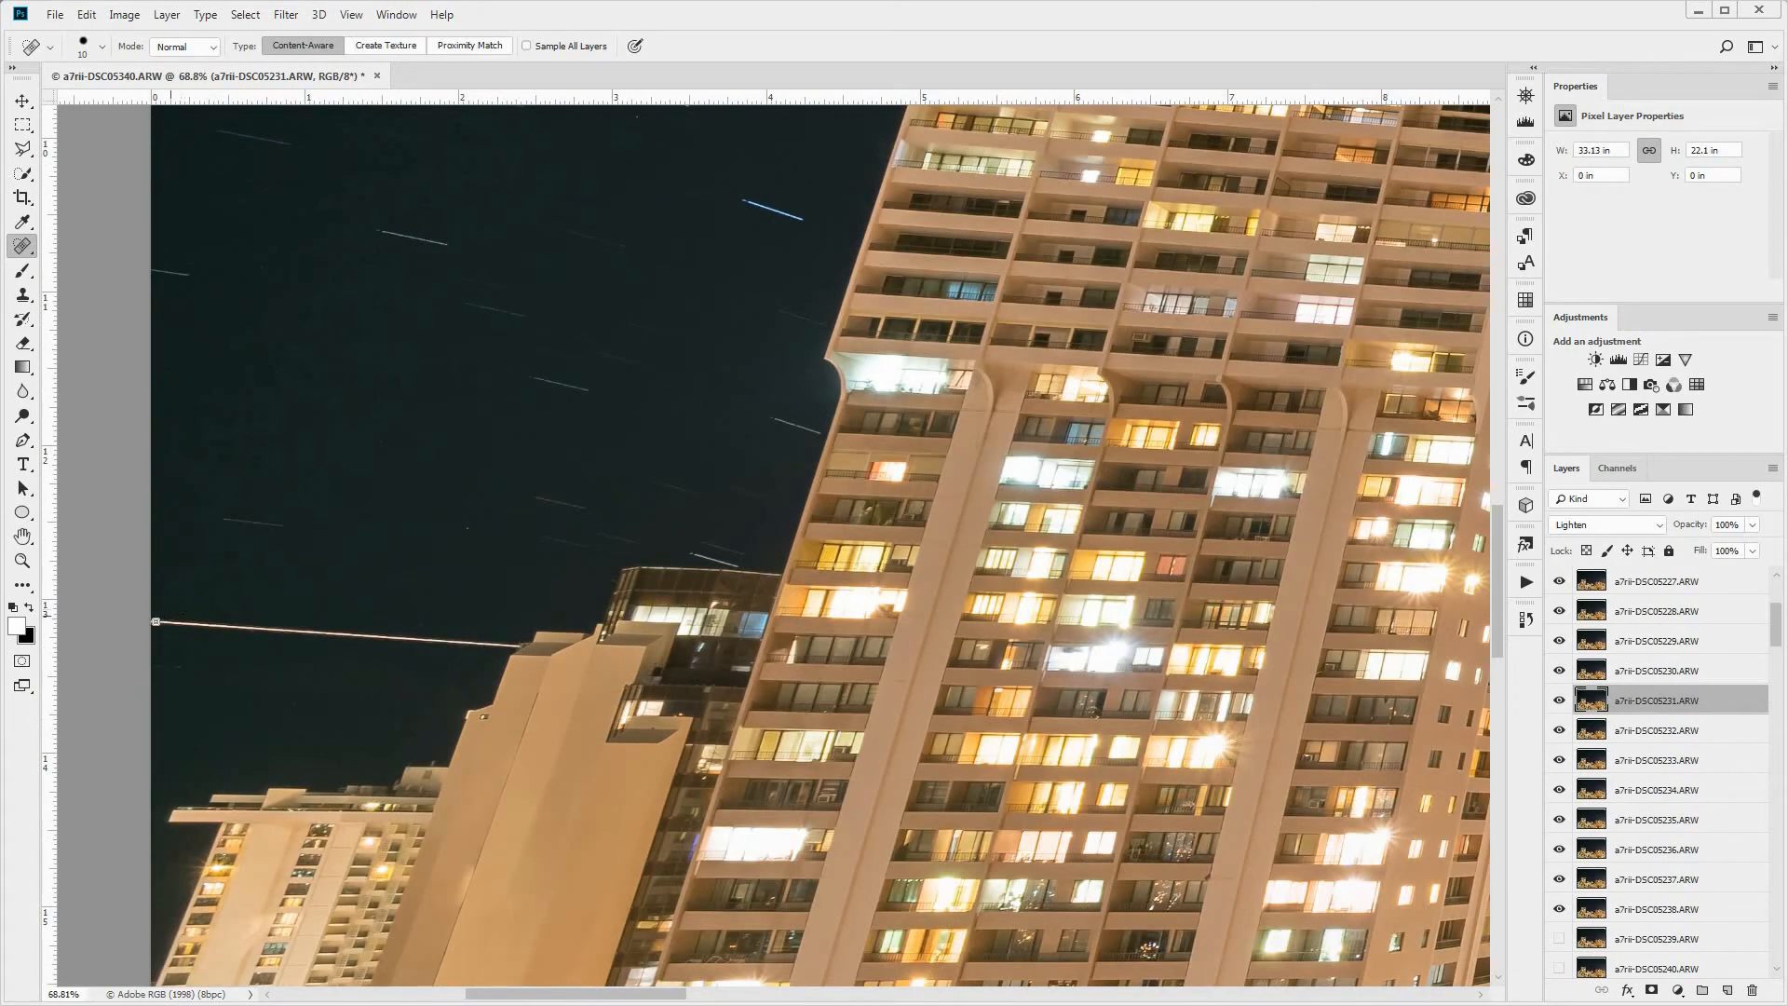
{"action": "left_click", "coordinate": [522, 645], "text": "shift"}
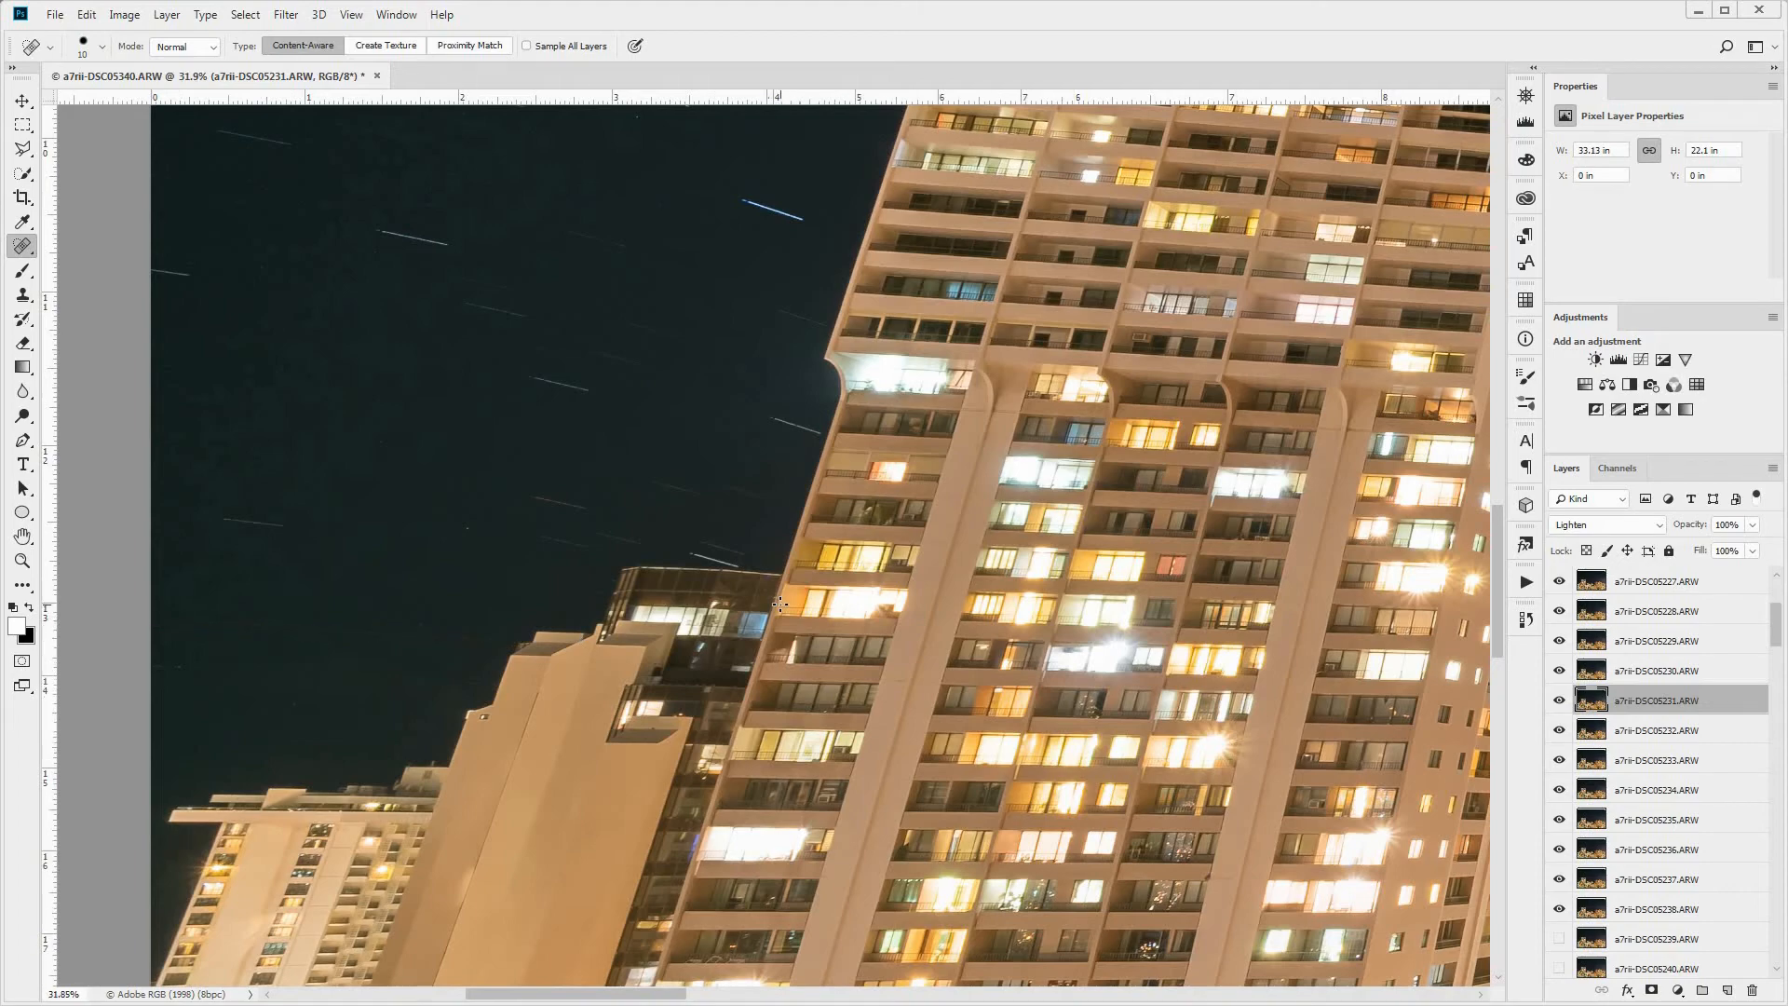
- Show the hidden layers from a7rii-DSC05239.ARW down to a7rii-DSC05340.ARW and fit the whole image in view
{"action": "scroll", "coordinate": [1479, 689], "scroll_direction": "down", "scroll_amount": 8}
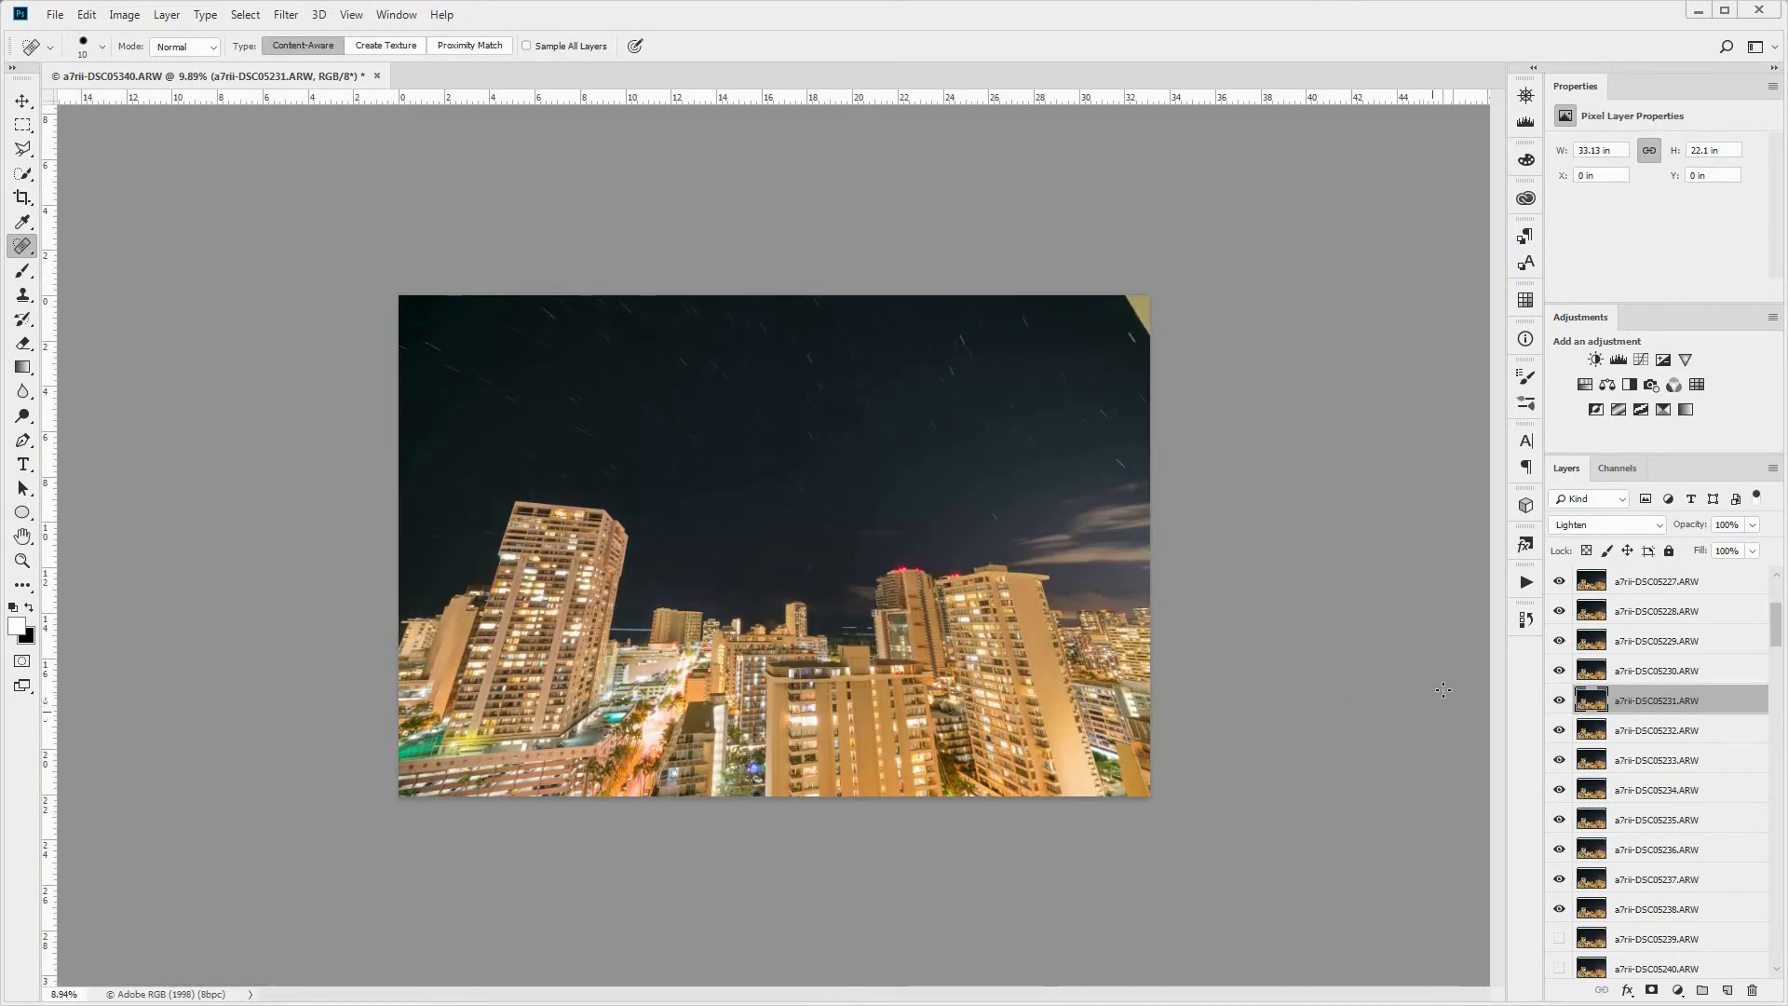
{"action": "scroll", "coordinate": [1439, 710], "scroll_direction": "down", "scroll_amount": 1}
{"action": "scroll", "coordinate": [1657, 762], "scroll_direction": "down", "scroll_amount": 2}
{"action": "left_click_drag", "start_coordinate": [1560, 847], "coordinate": [1601, 976]}
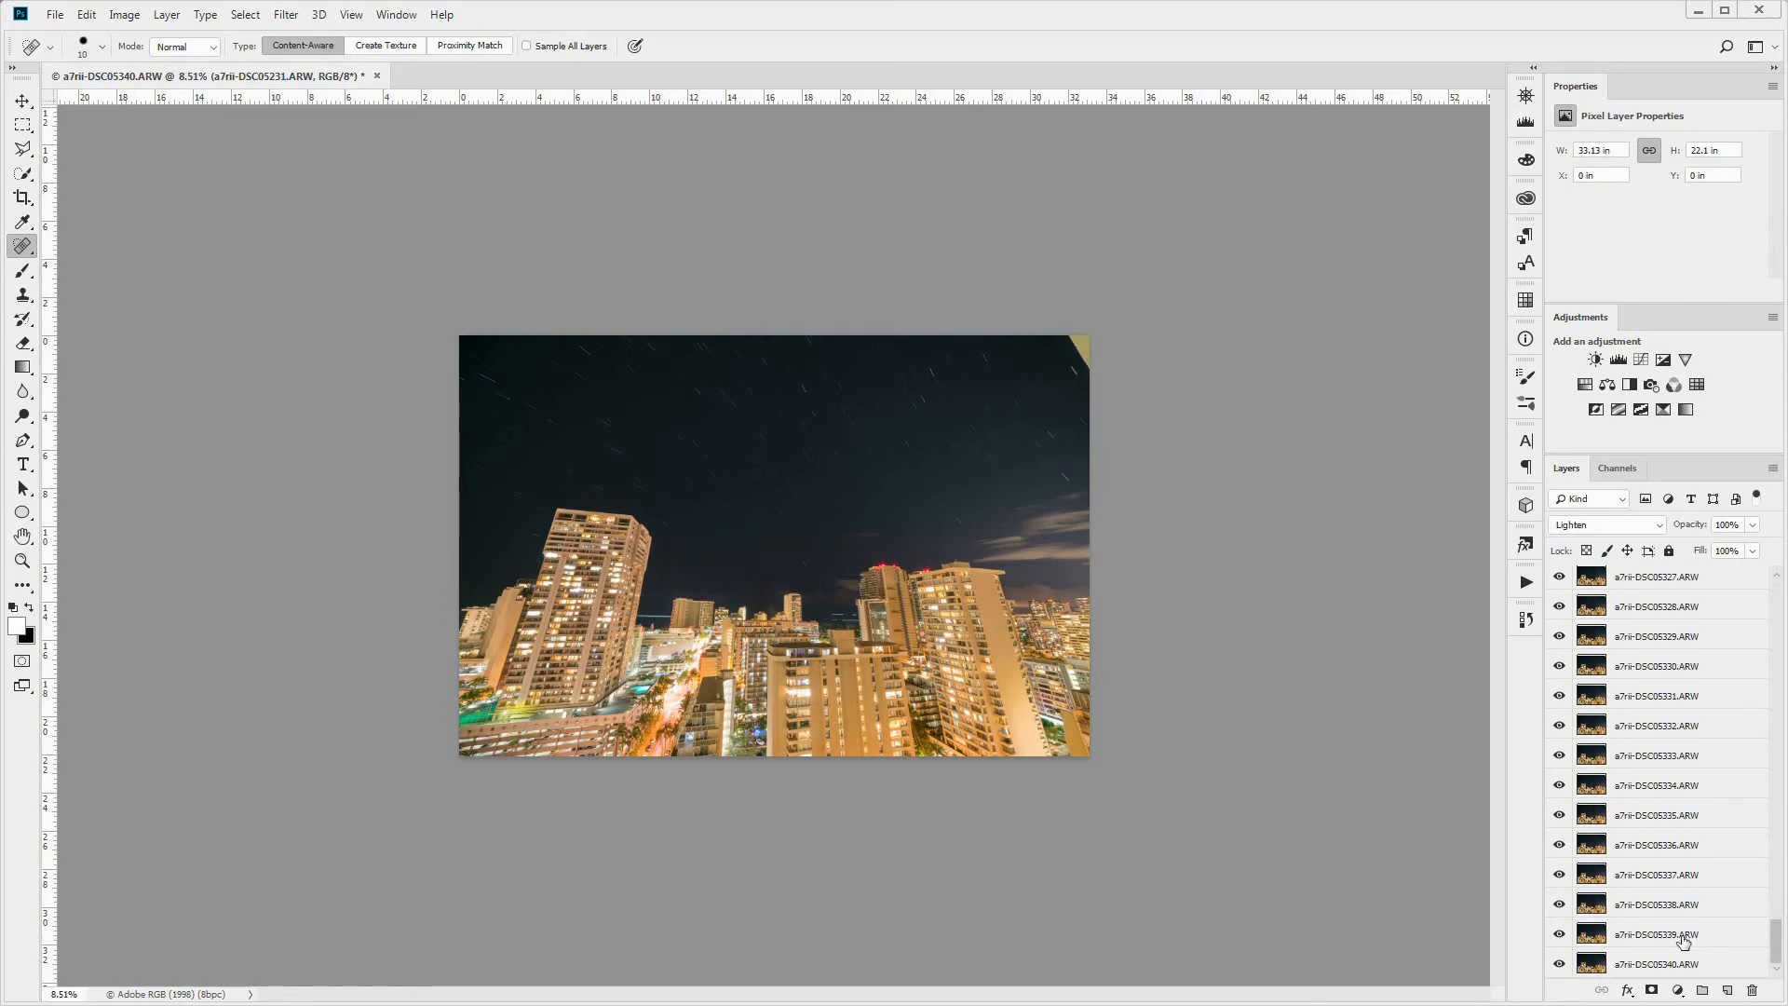
{"action": "key", "text": "ctrl+0"}
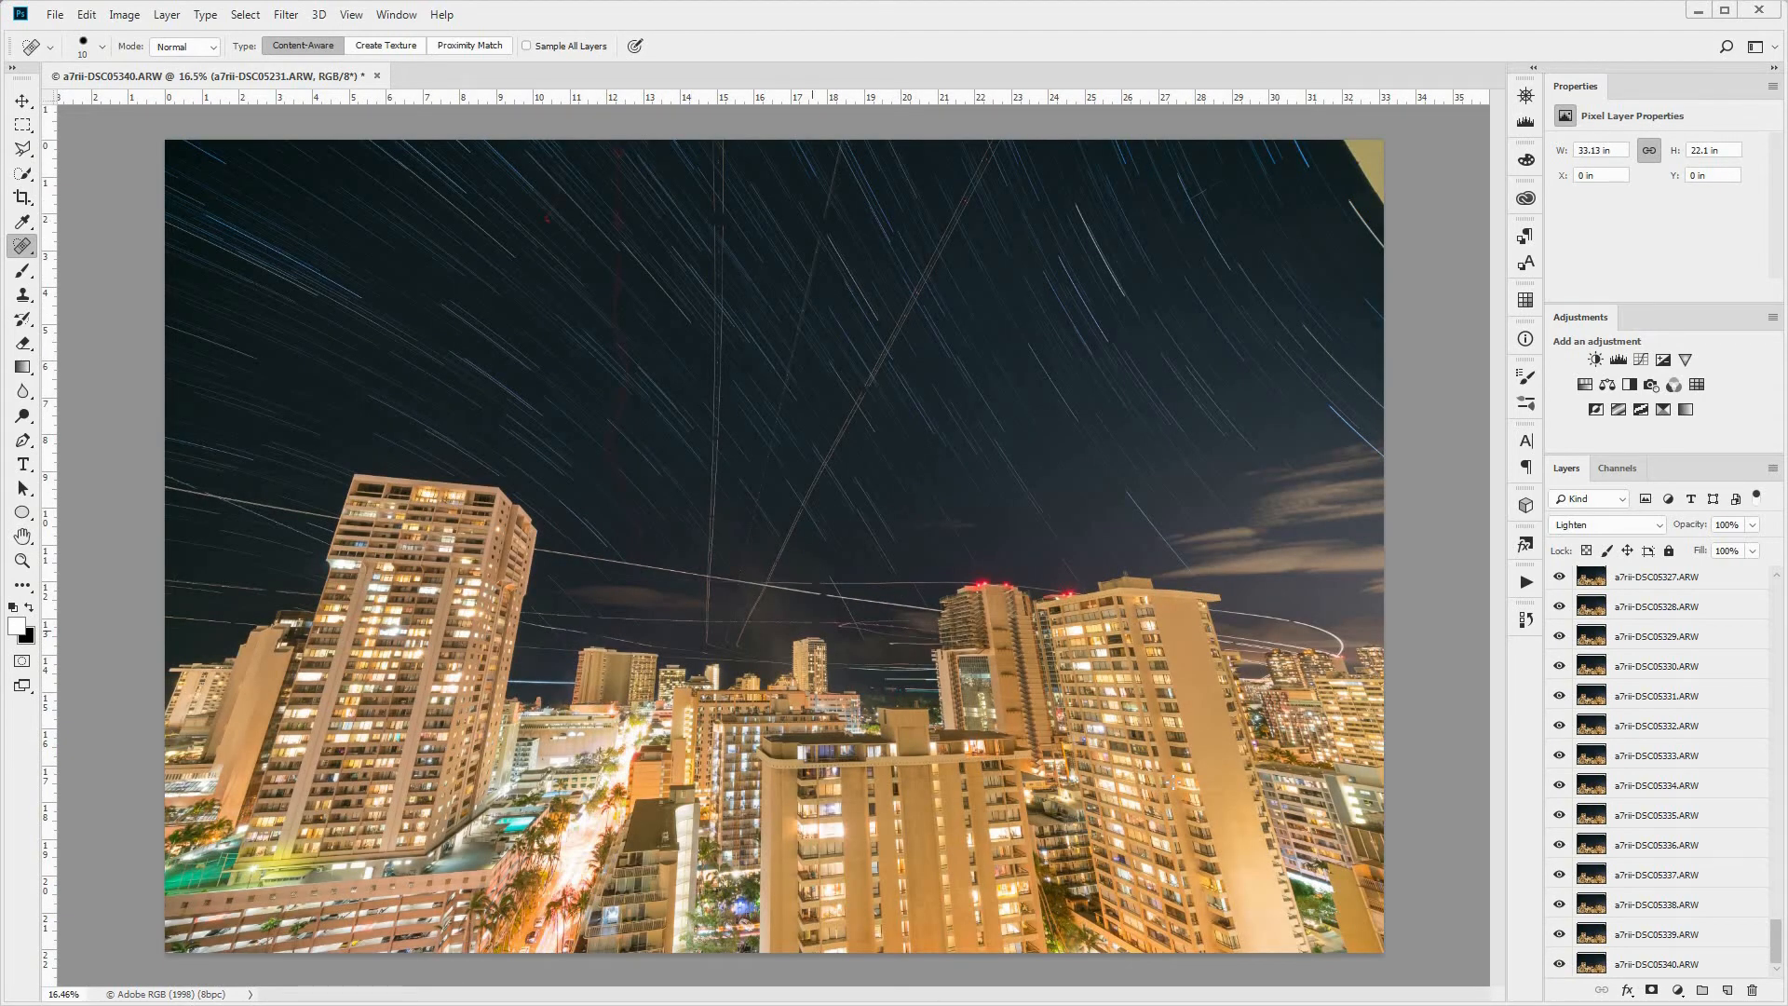
{"action": "scroll", "coordinate": [1639, 717], "scroll_direction": "up", "scroll_amount": 2}
- Select all layers, merge them into one layer, and convert the merged layer to a smart object
{"action": "left_click", "coordinate": [244, 15]}
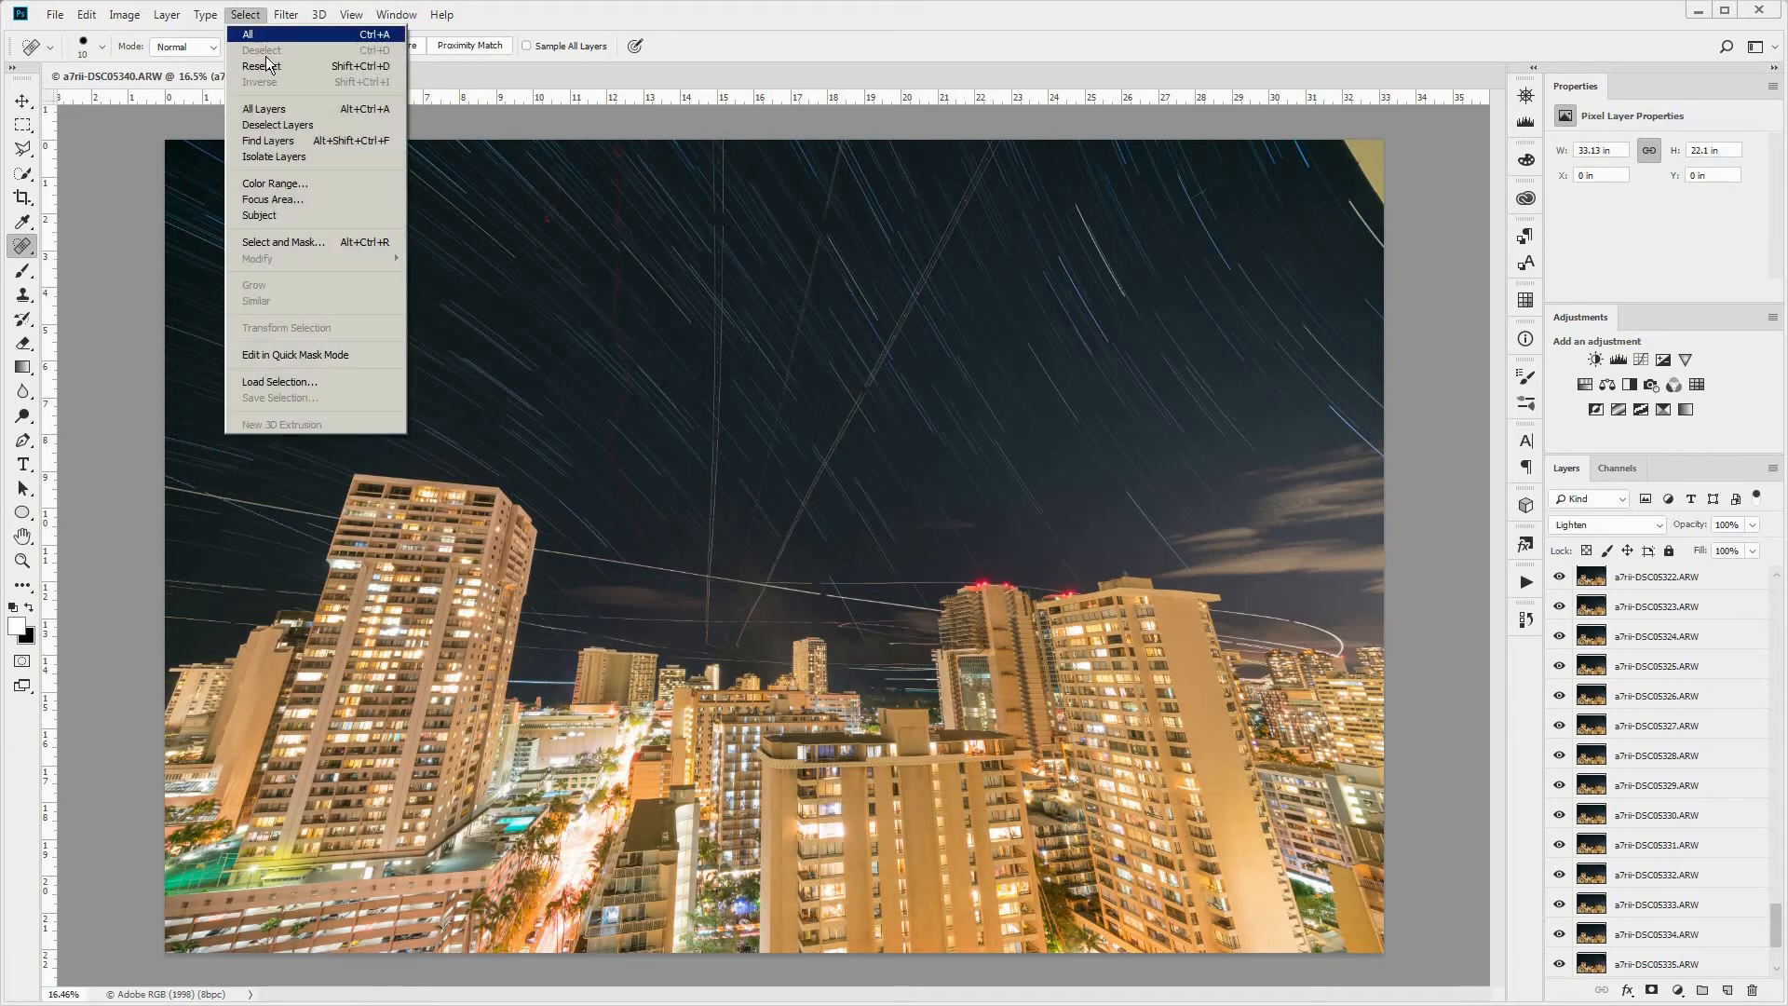
{"action": "left_click", "coordinate": [264, 109]}
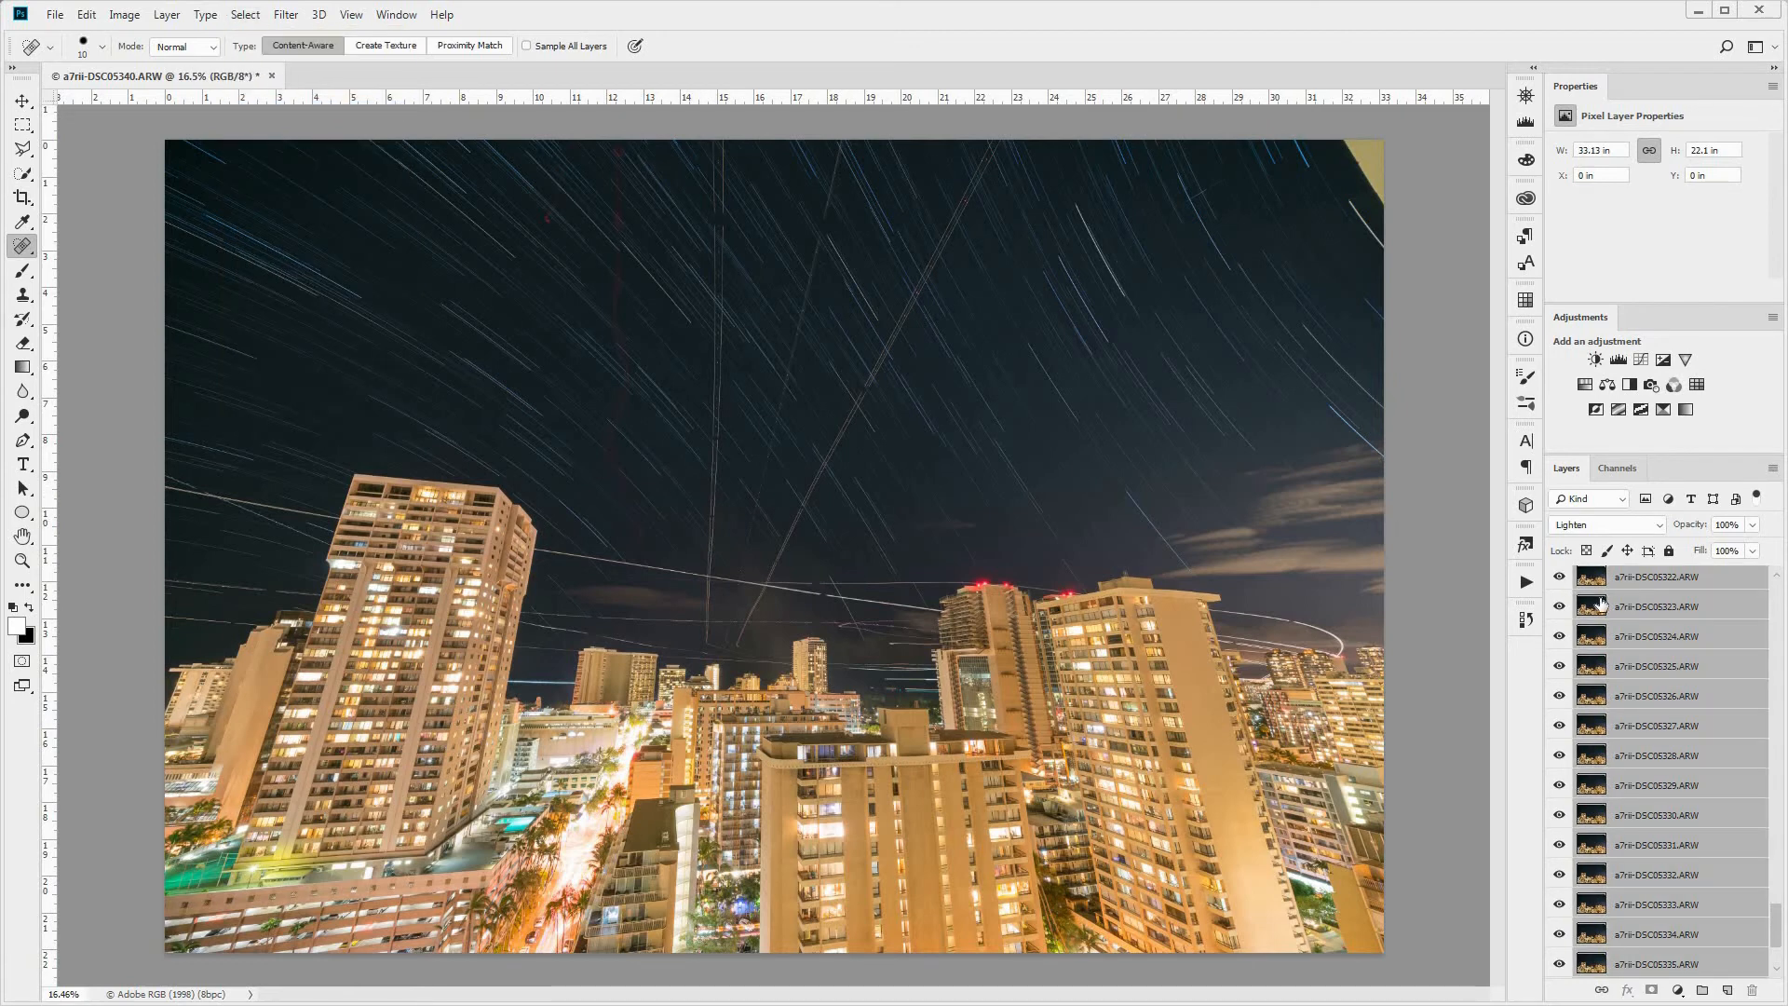
{"action": "left_click", "coordinate": [167, 14]}
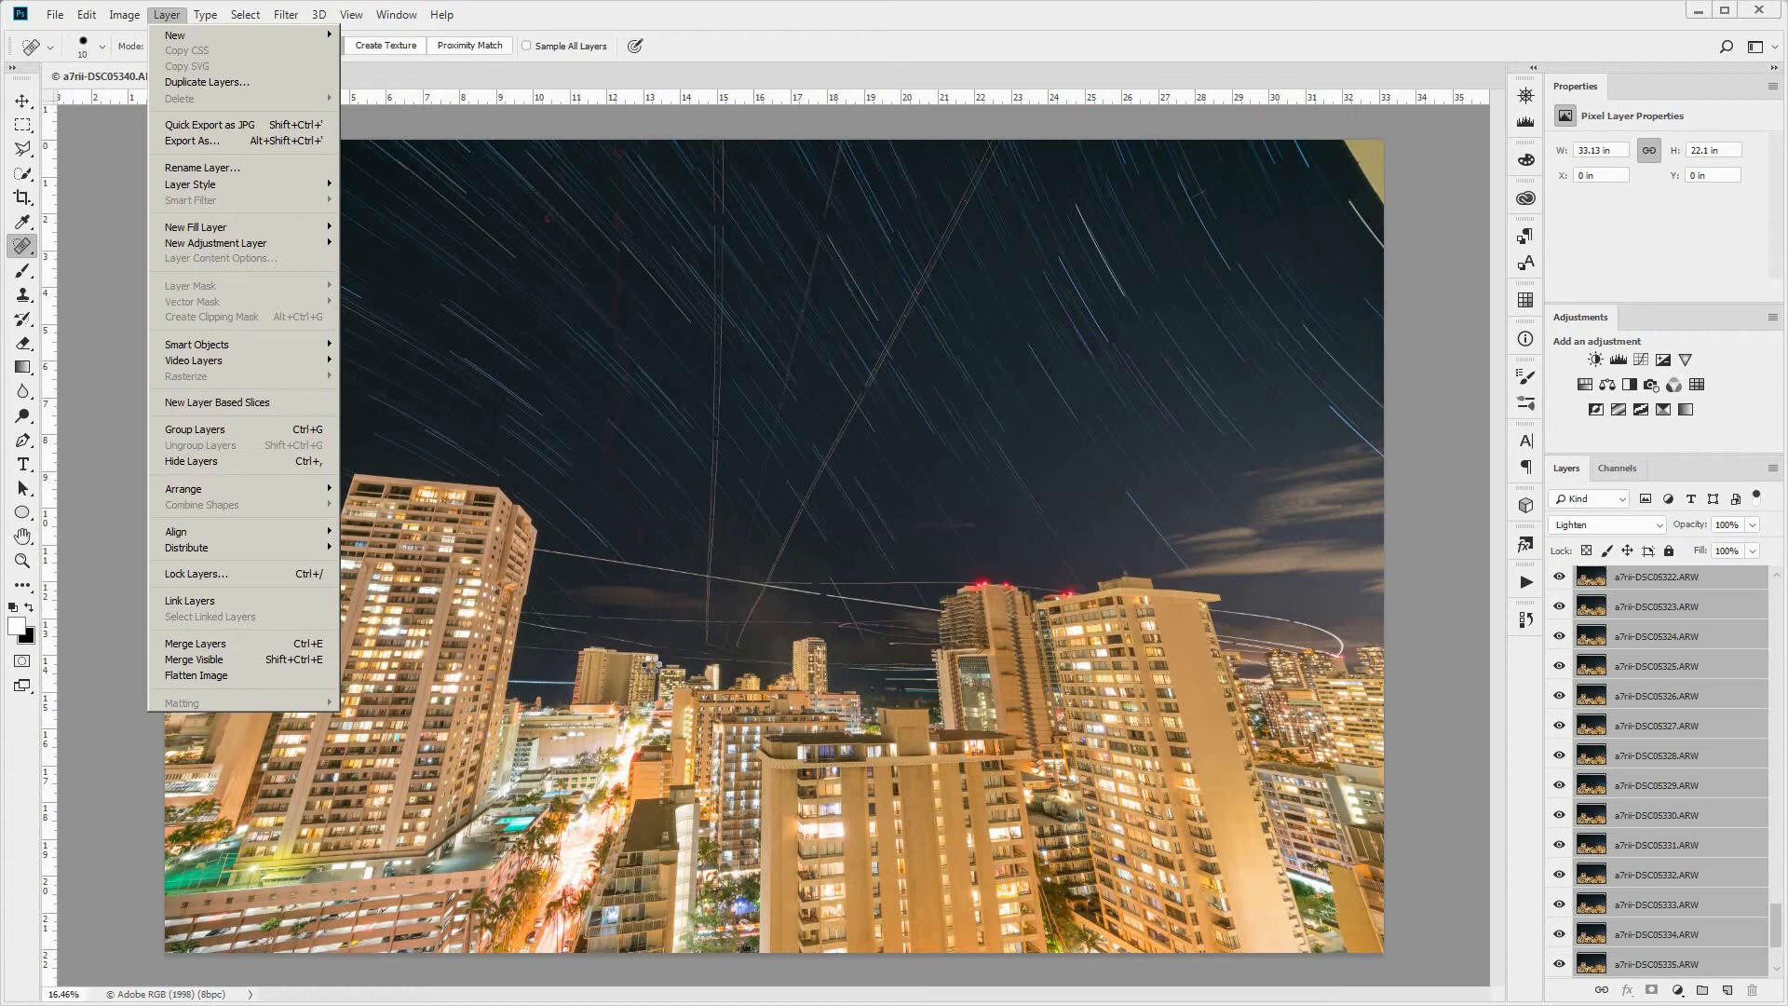
{"action": "key", "text": "ctrl+e"}
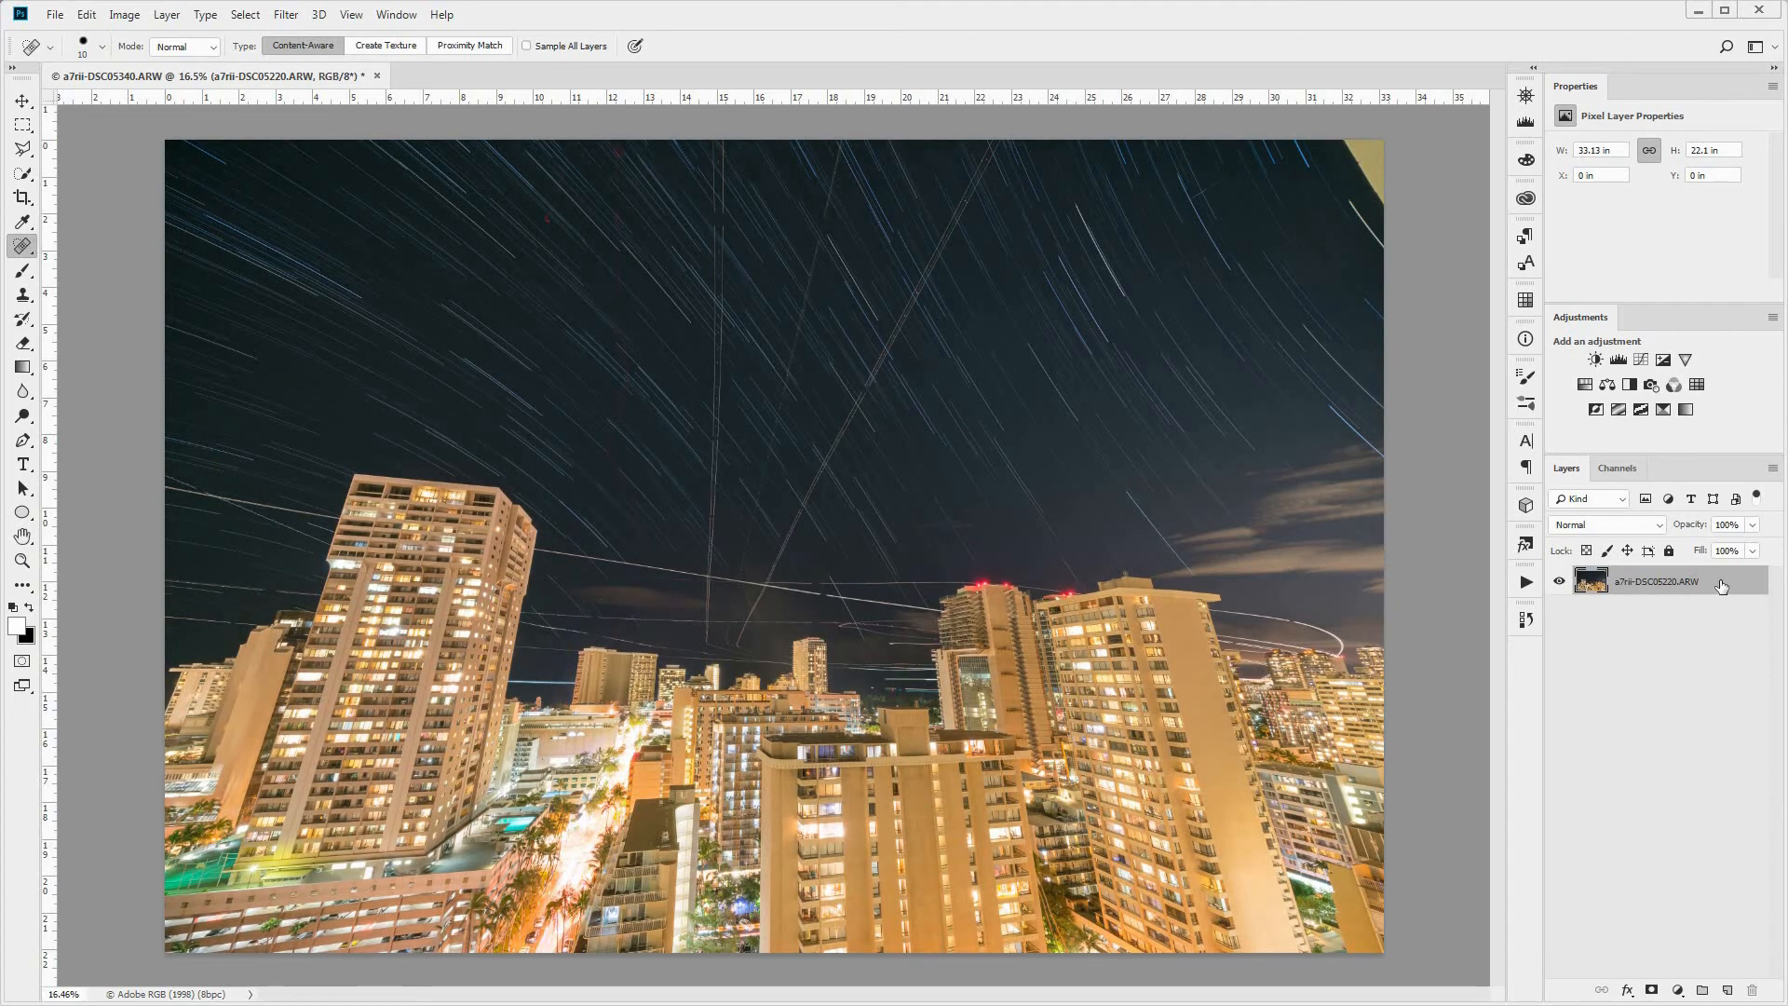
{"action": "right_click", "coordinate": [1719, 581]}
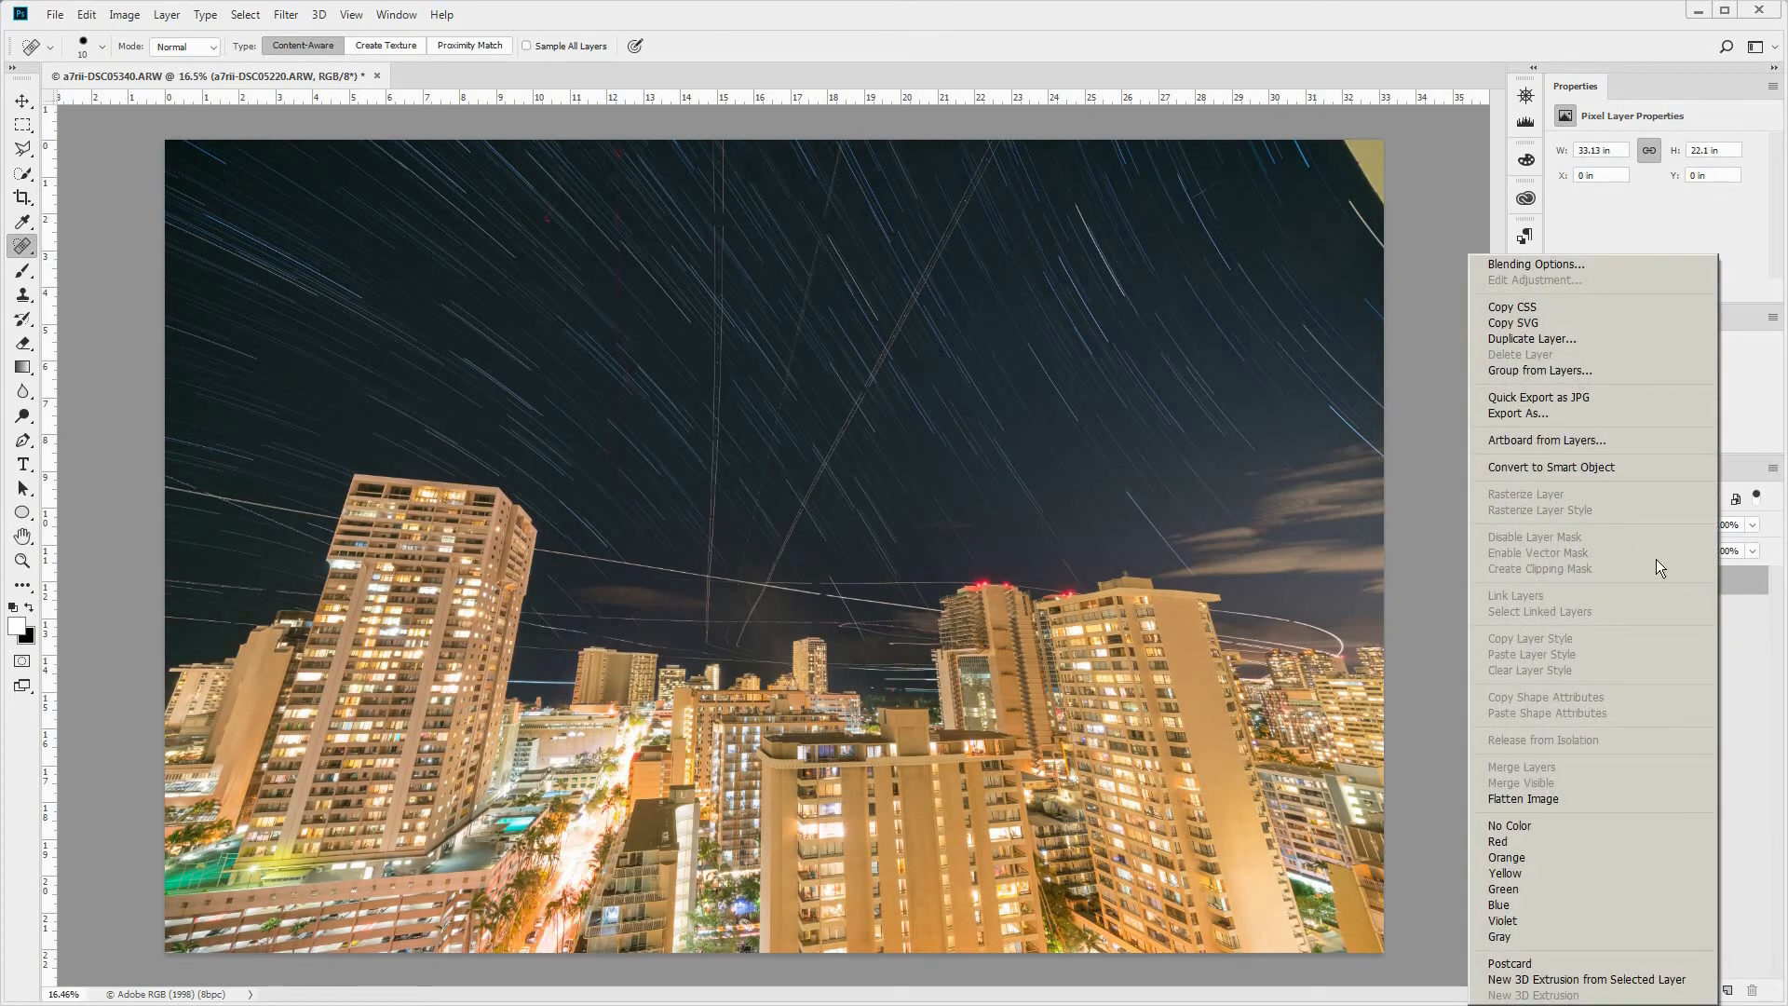
{"action": "left_click", "coordinate": [1607, 468]}
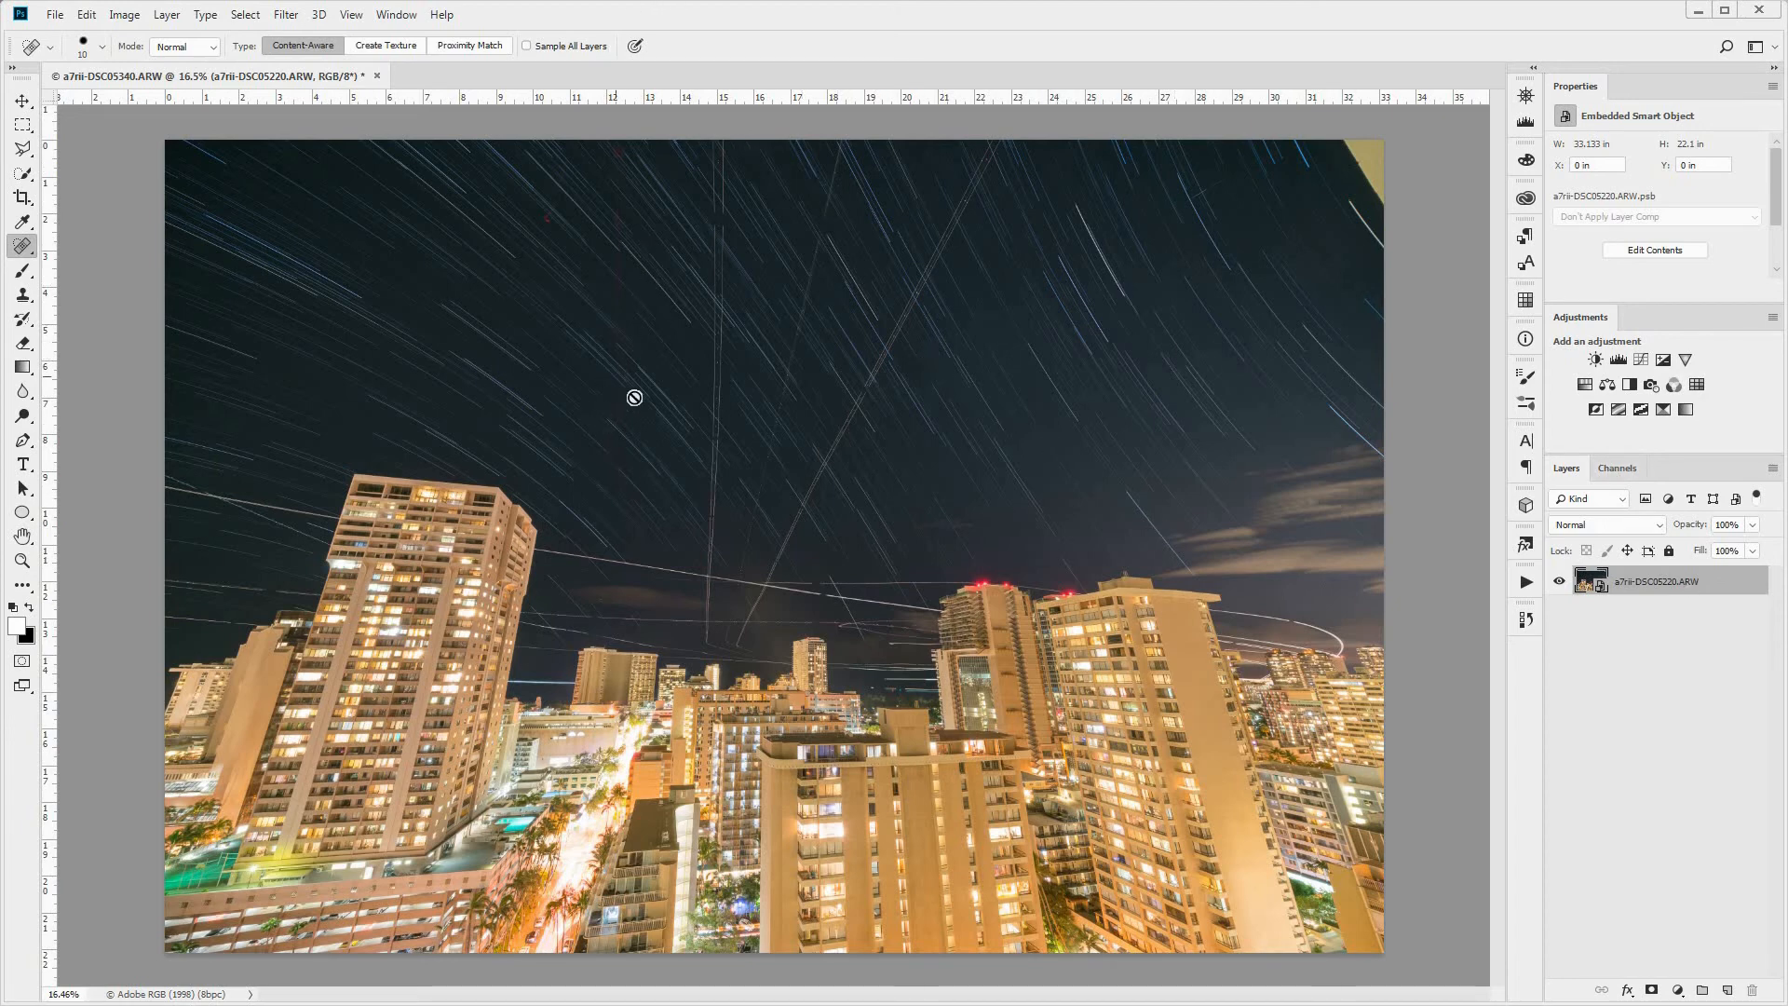
- Apply the Maximum filter to the smart object with a radius of 3.2 pixels, preserving roundness
{"action": "left_click", "coordinate": [286, 15]}
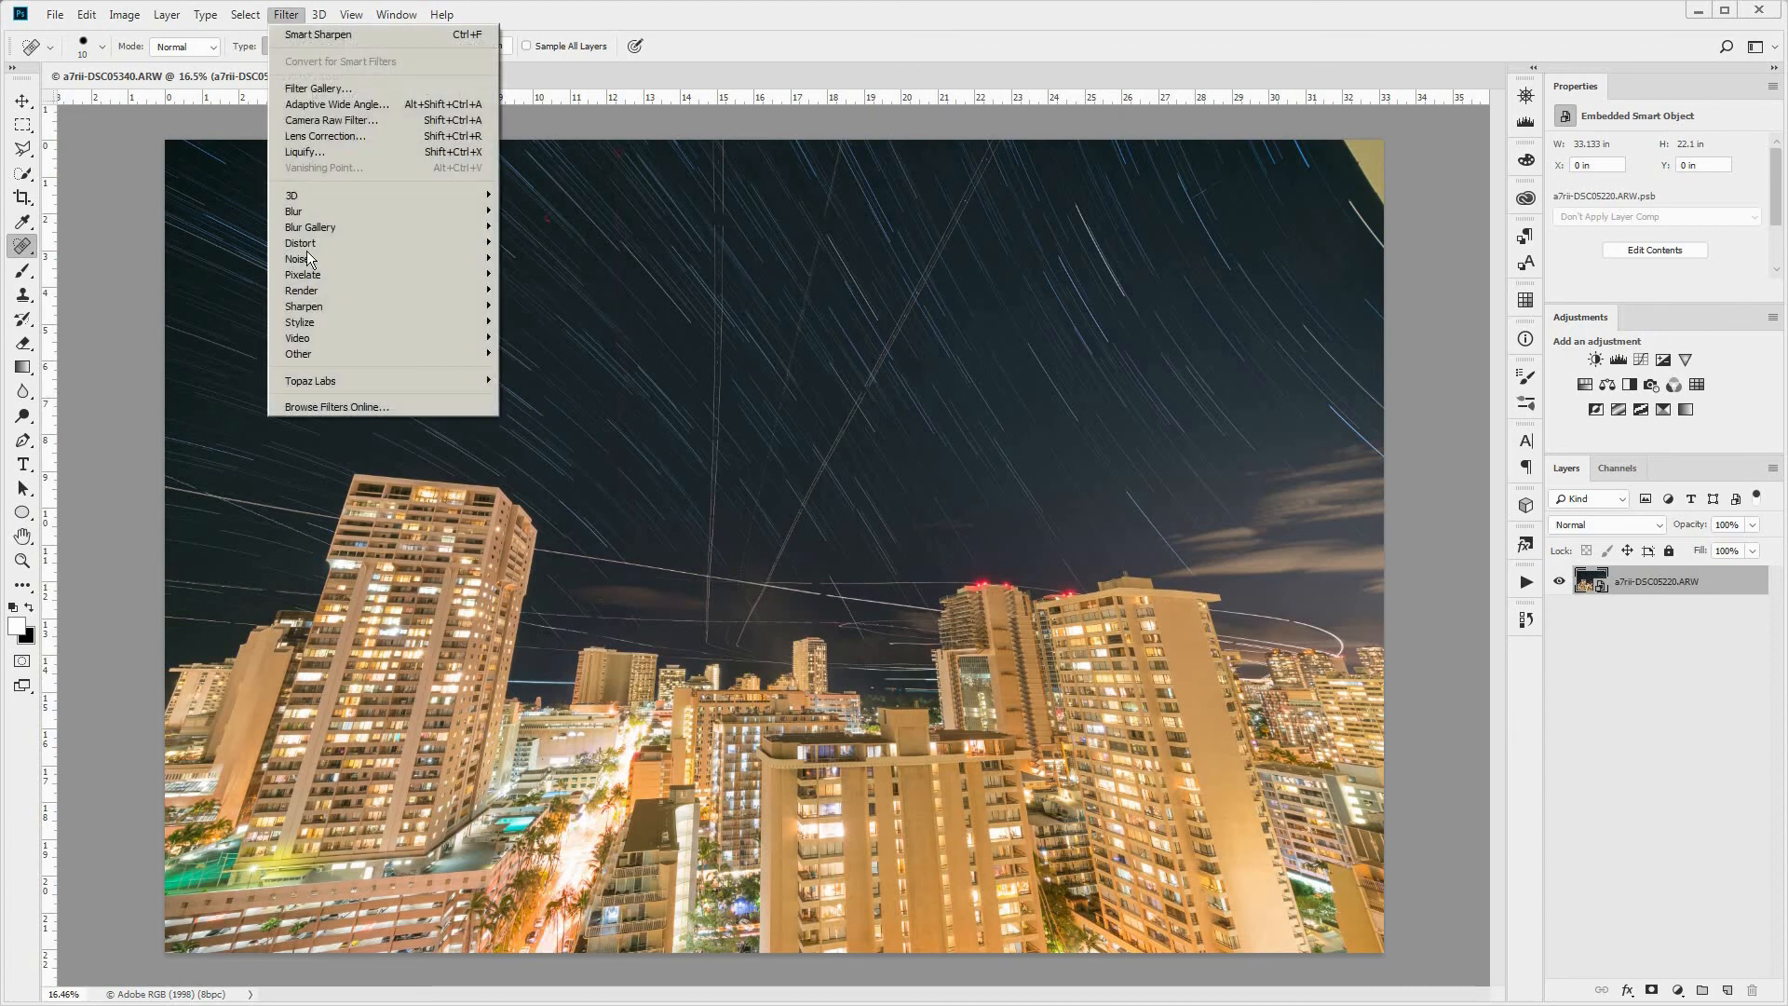
{"action": "mouse_move", "coordinate": [312, 350]}
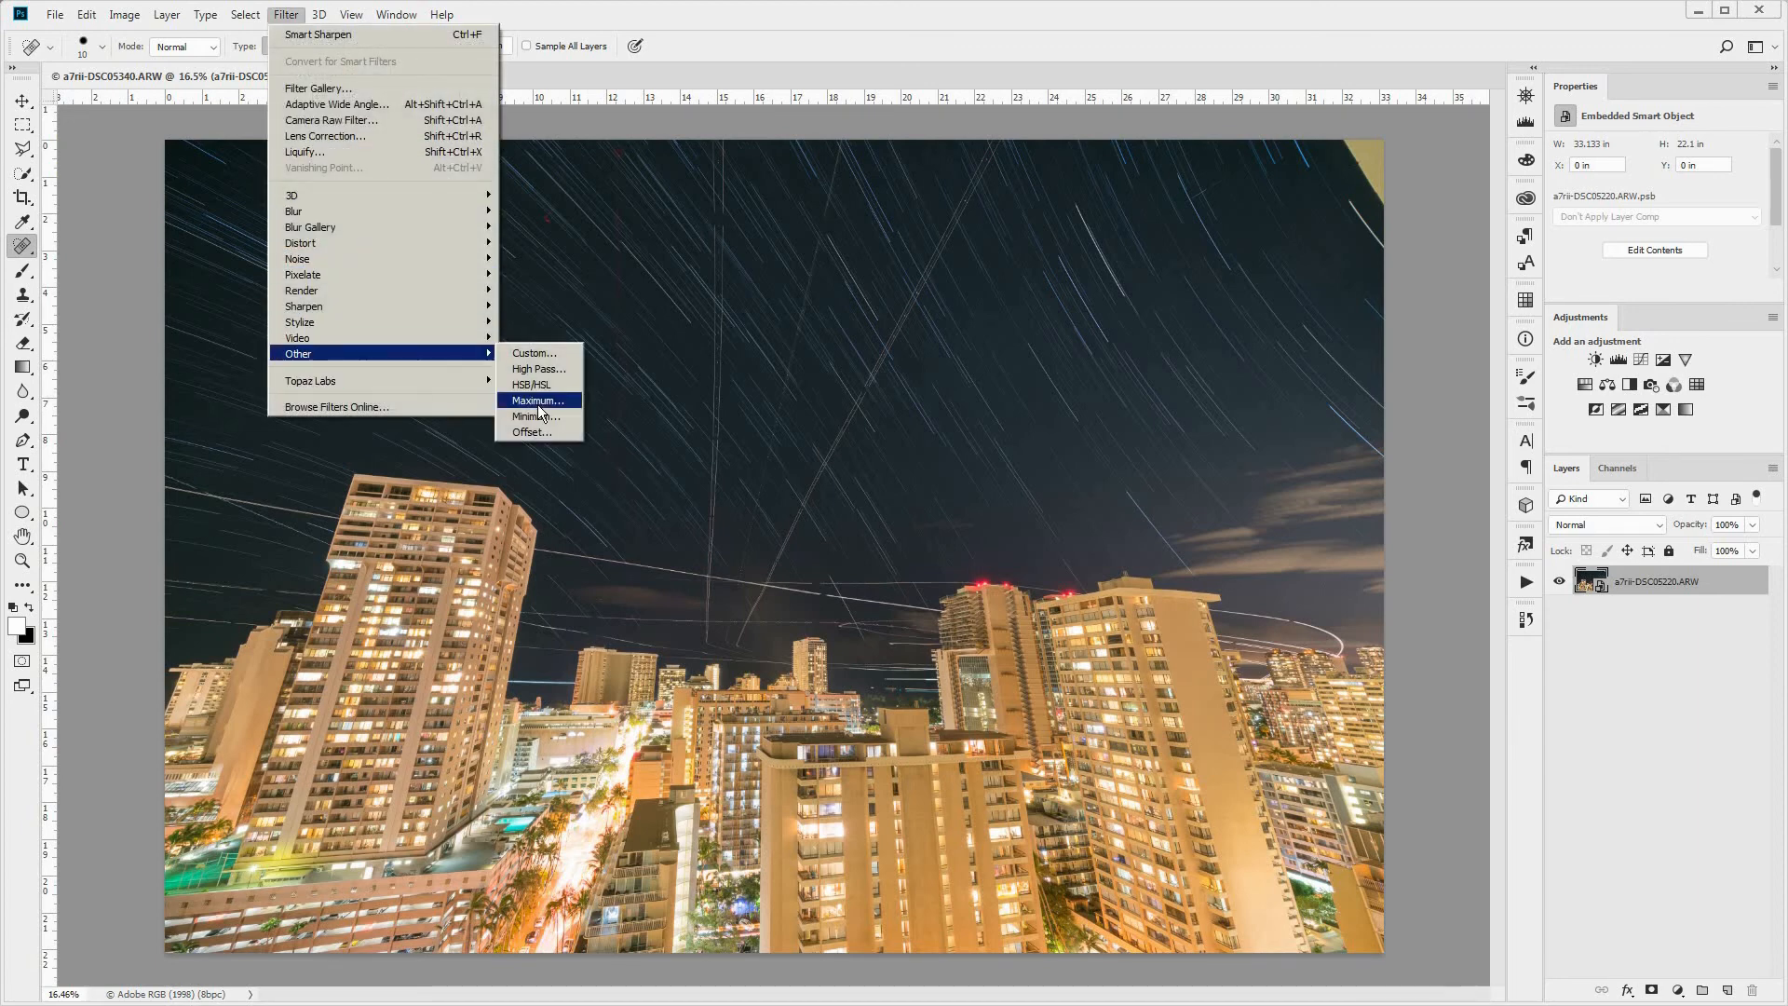
{"action": "left_click", "coordinate": [539, 401]}
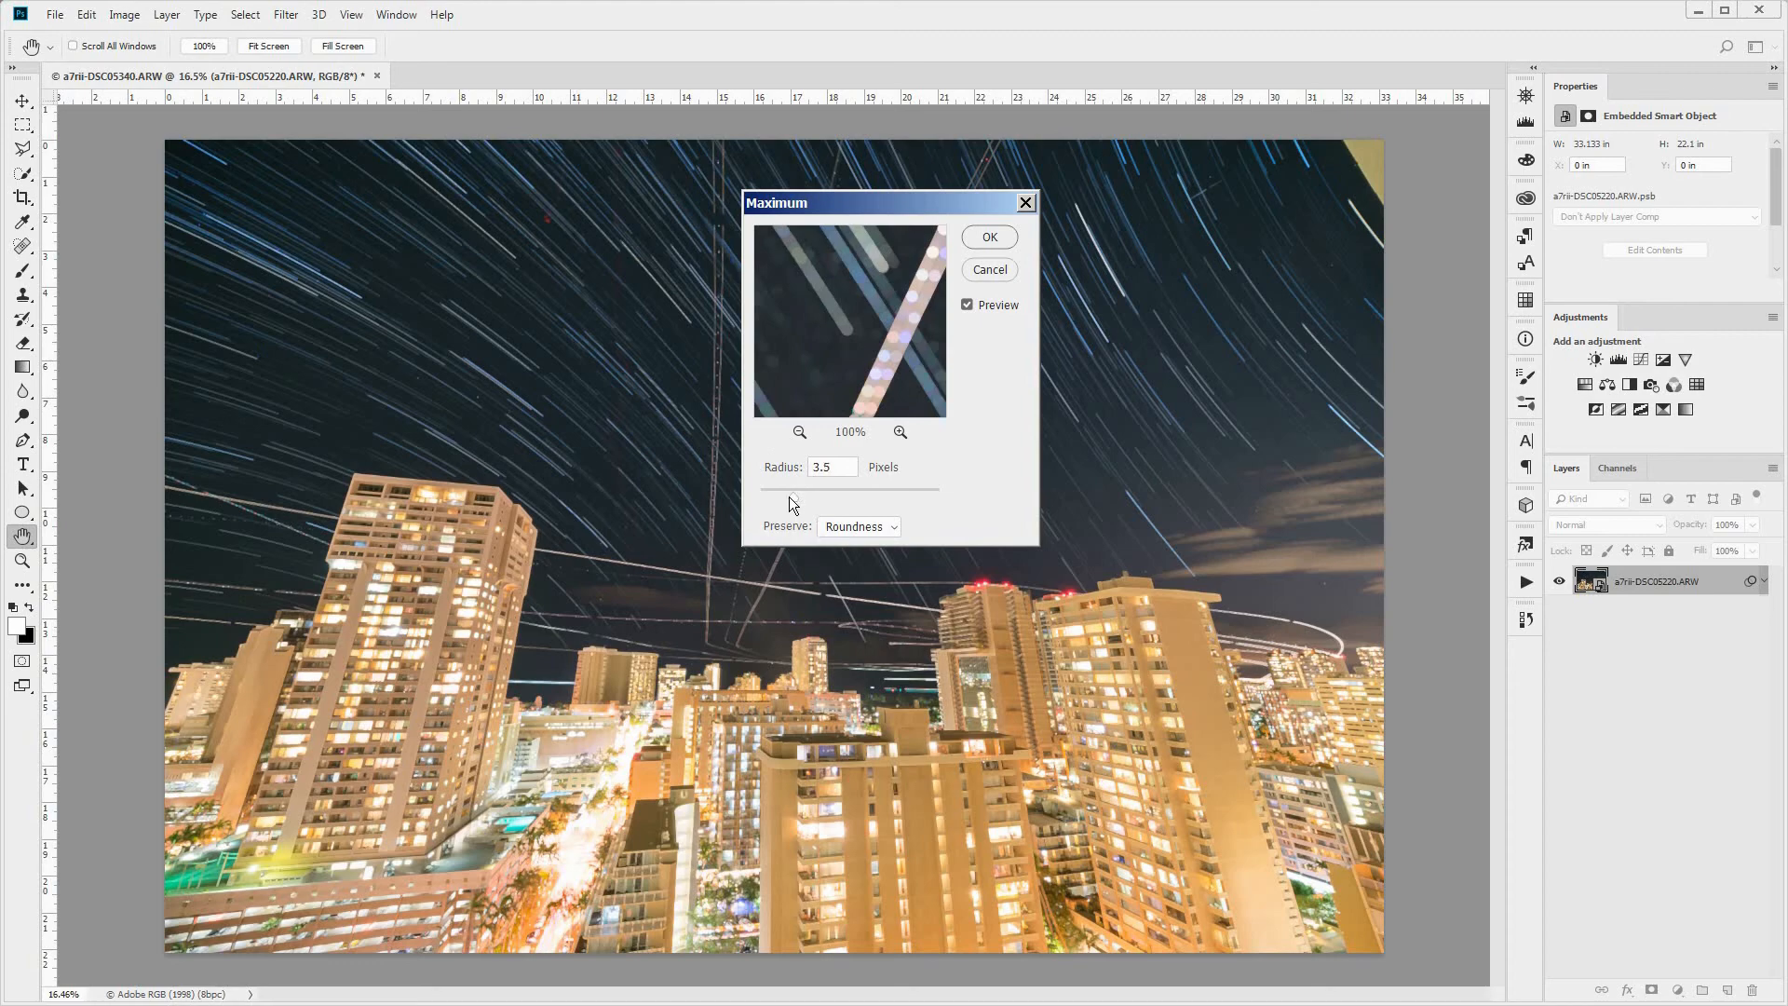
{"action": "left_click_drag", "start_coordinate": [790, 495], "coordinate": [794, 498]}
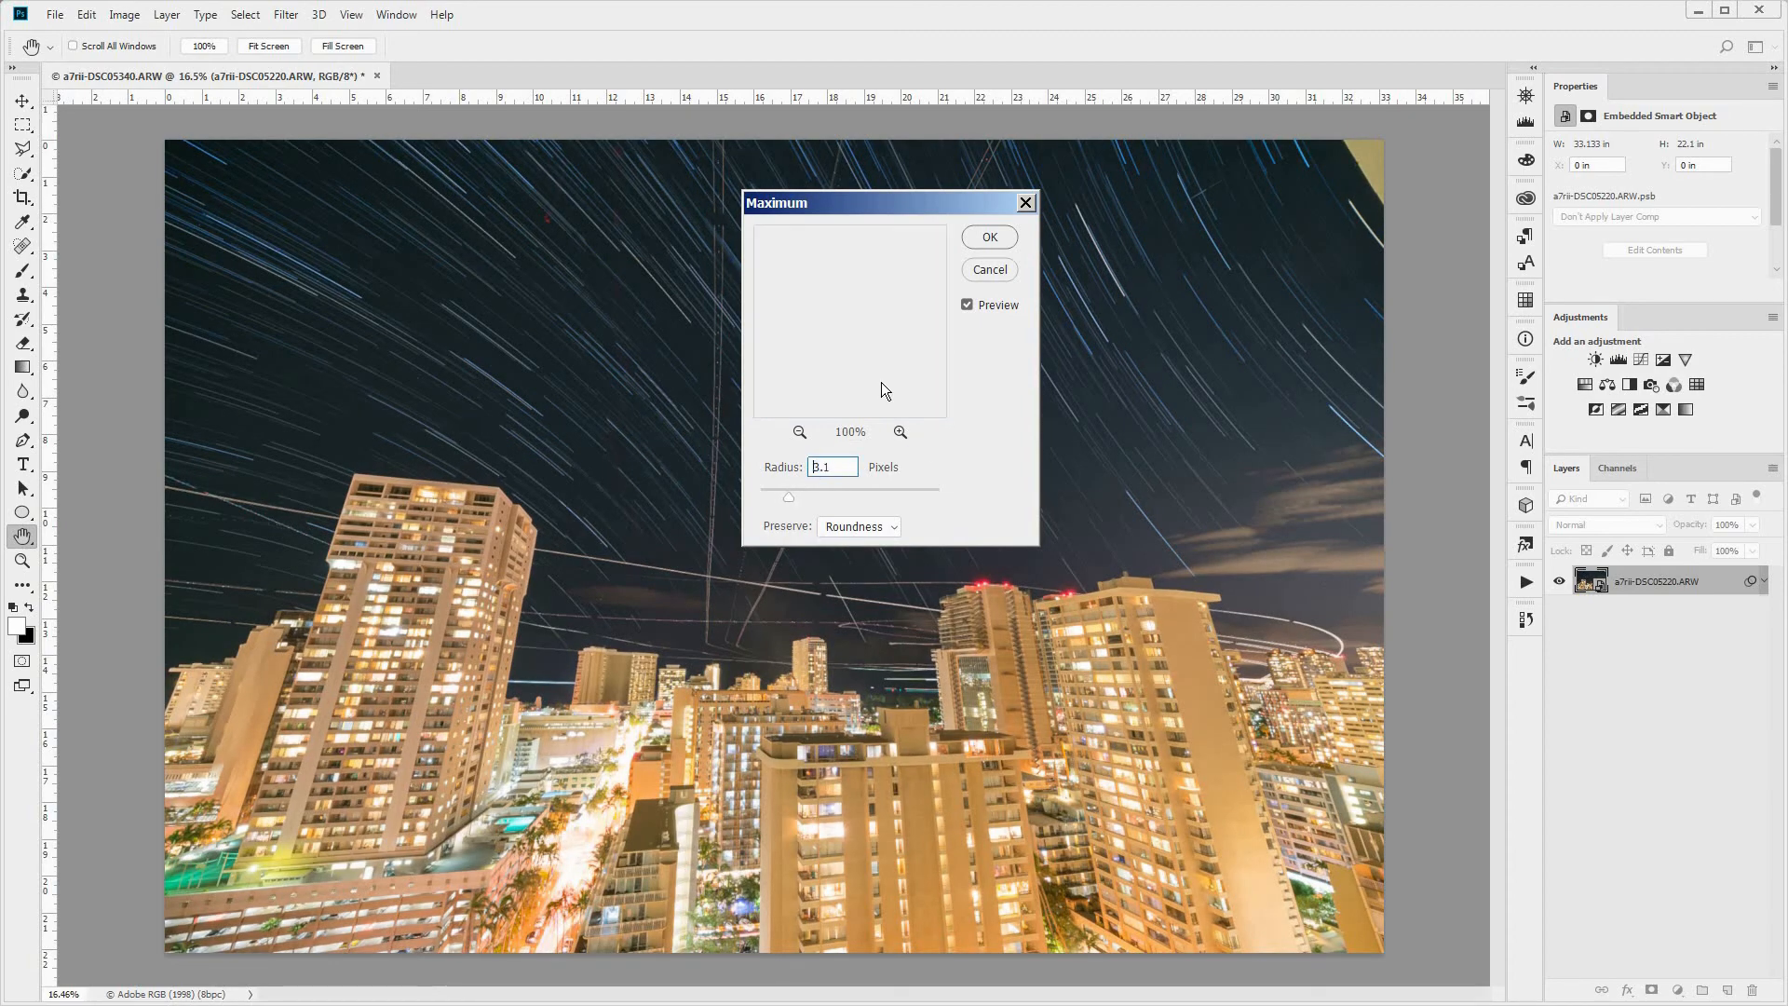
{"action": "left_click", "coordinate": [990, 239]}
{"action": "key", "text": "j"}
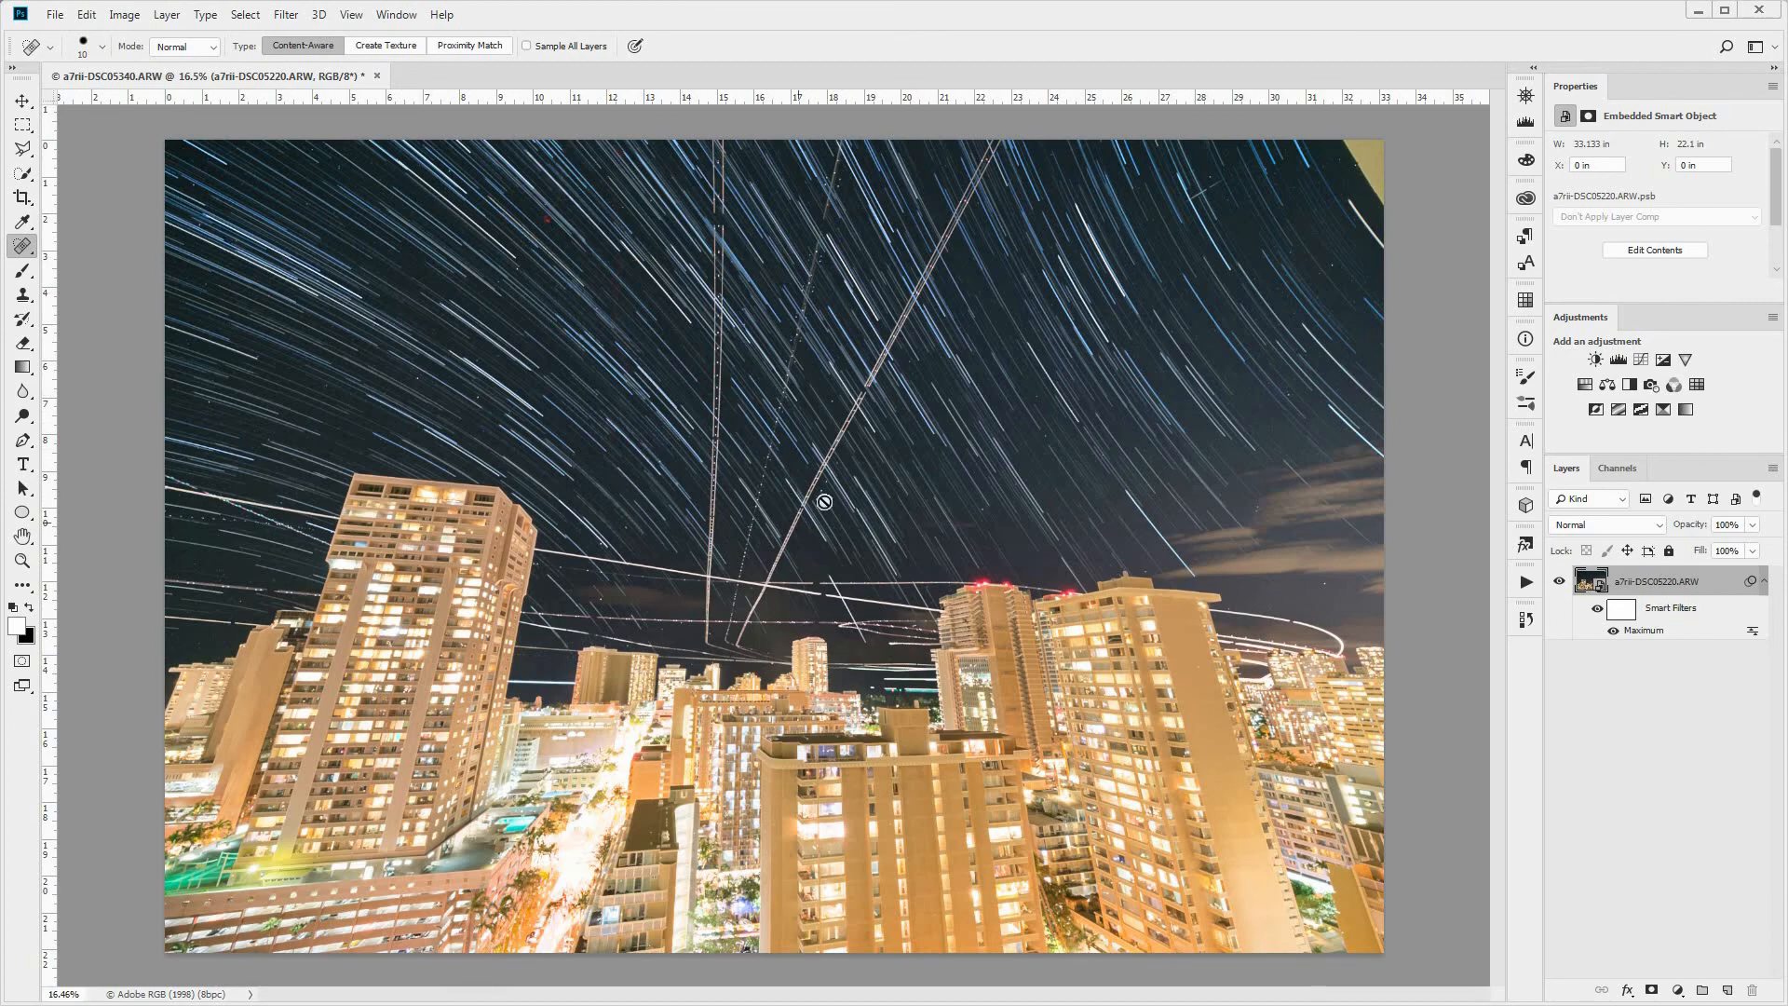
- Set the radius of the Maximum smart filter to 2.3 pixels
{"action": "double_click", "coordinate": [1644, 634]}
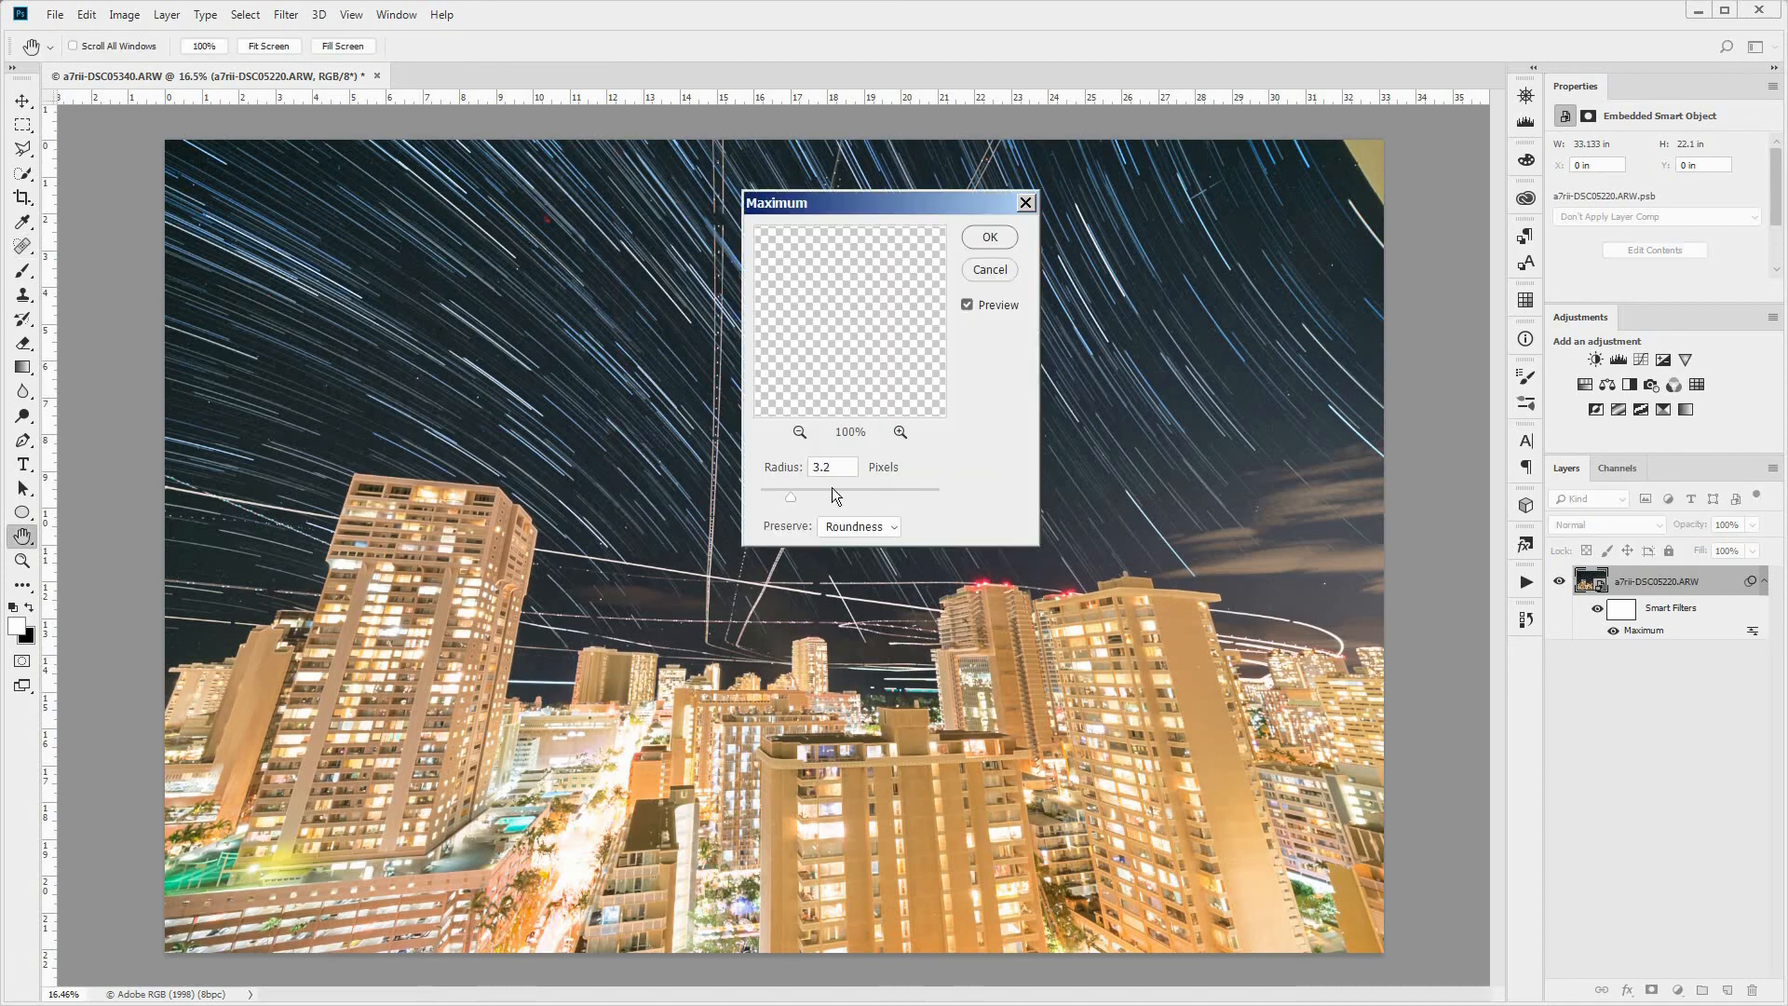
{"action": "left_click_drag", "start_coordinate": [791, 498], "coordinate": [781, 497]}
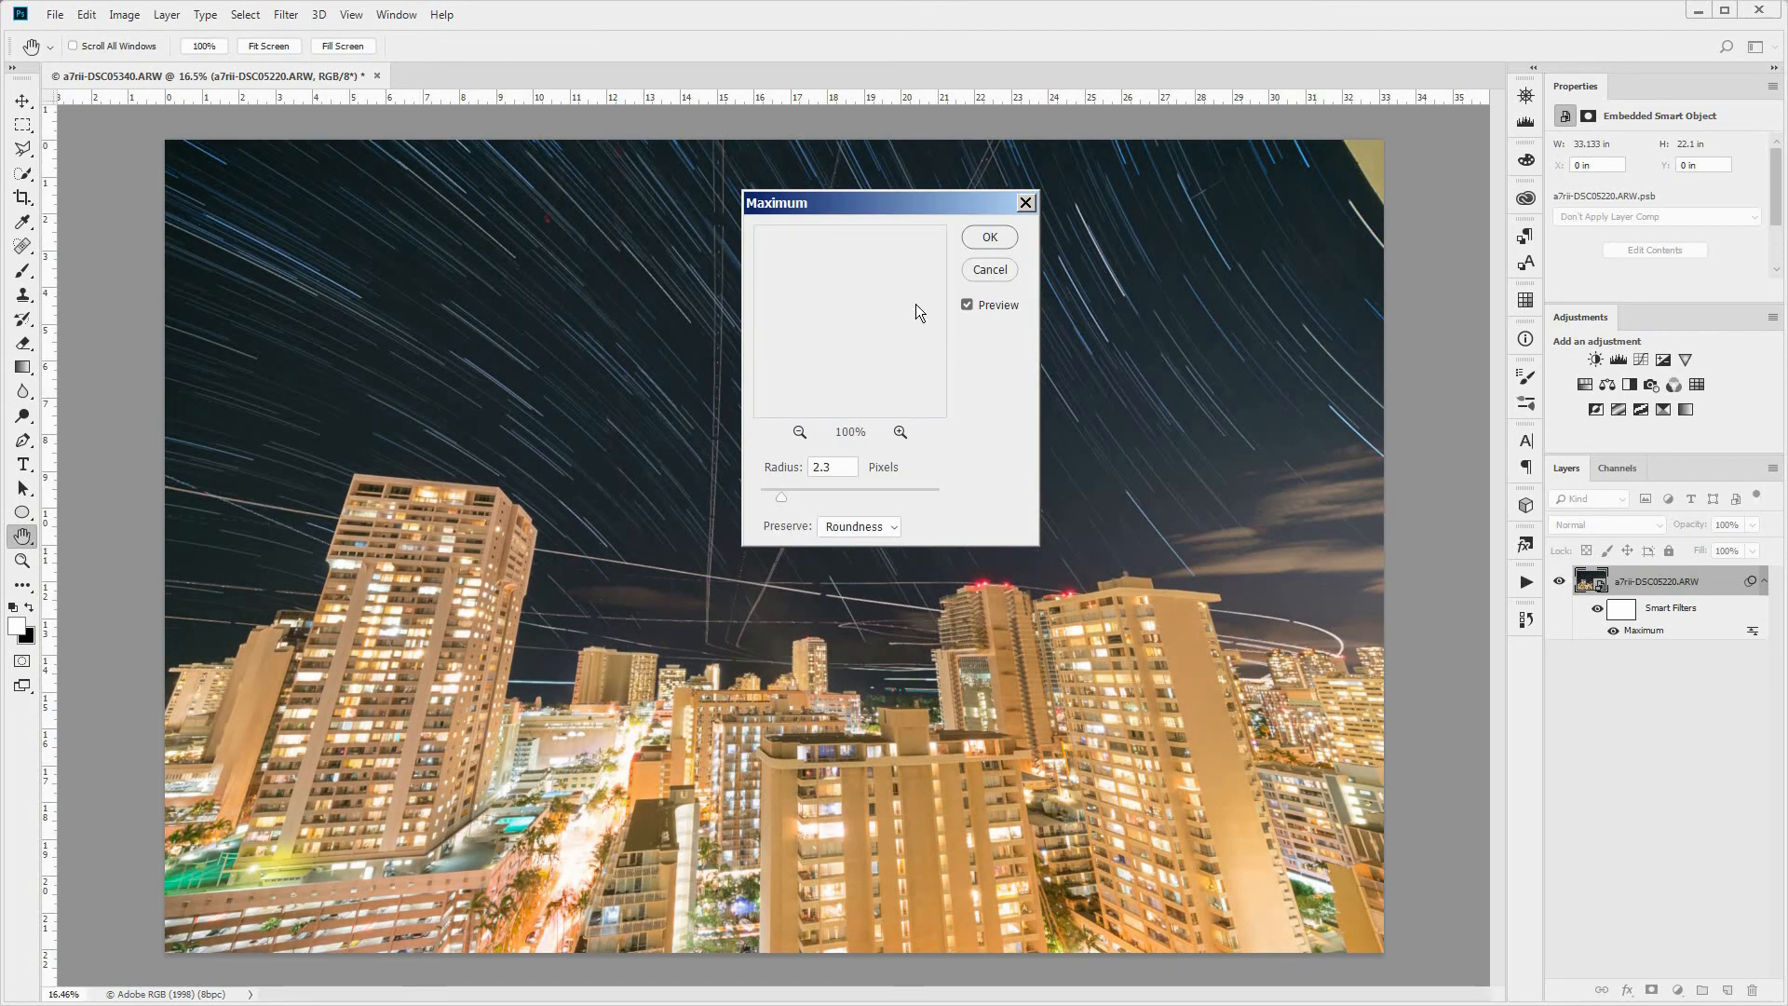
{"action": "left_click", "coordinate": [990, 239]}
{"action": "key", "text": "j"}
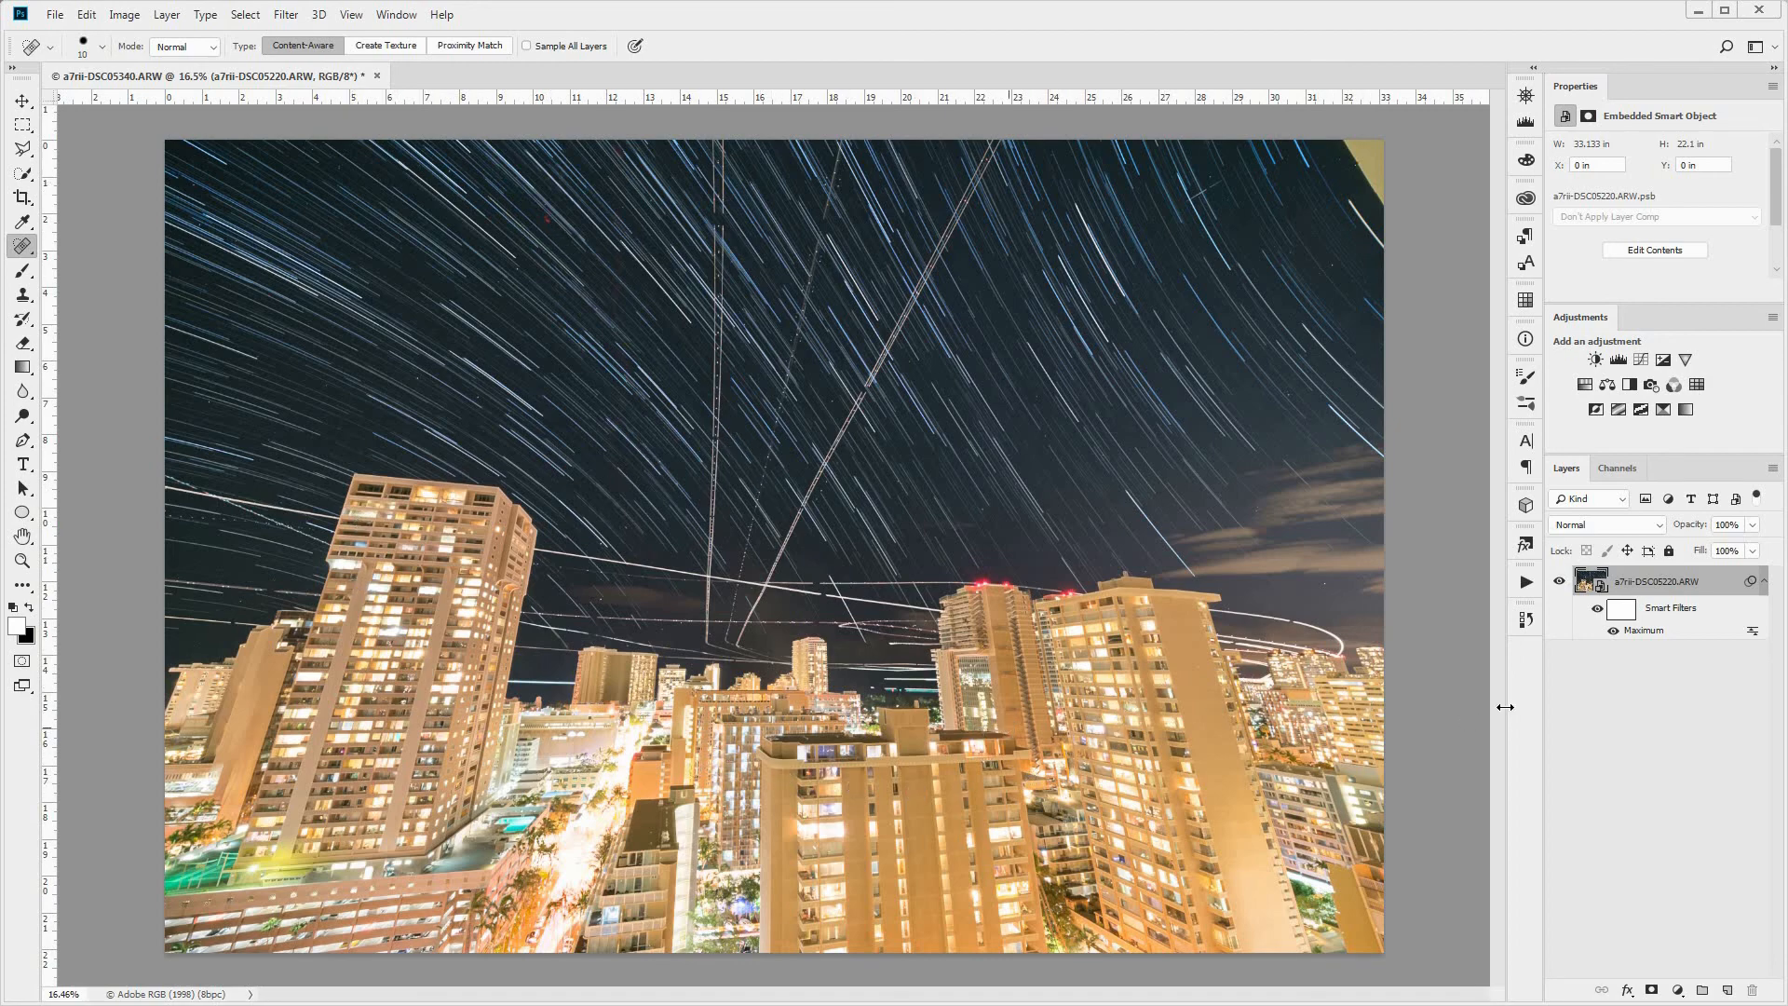
- Paint black over the city buildings on the smart filter mask with a large soft brush at 100% opacity
{"action": "left_click", "coordinate": [1620, 613]}
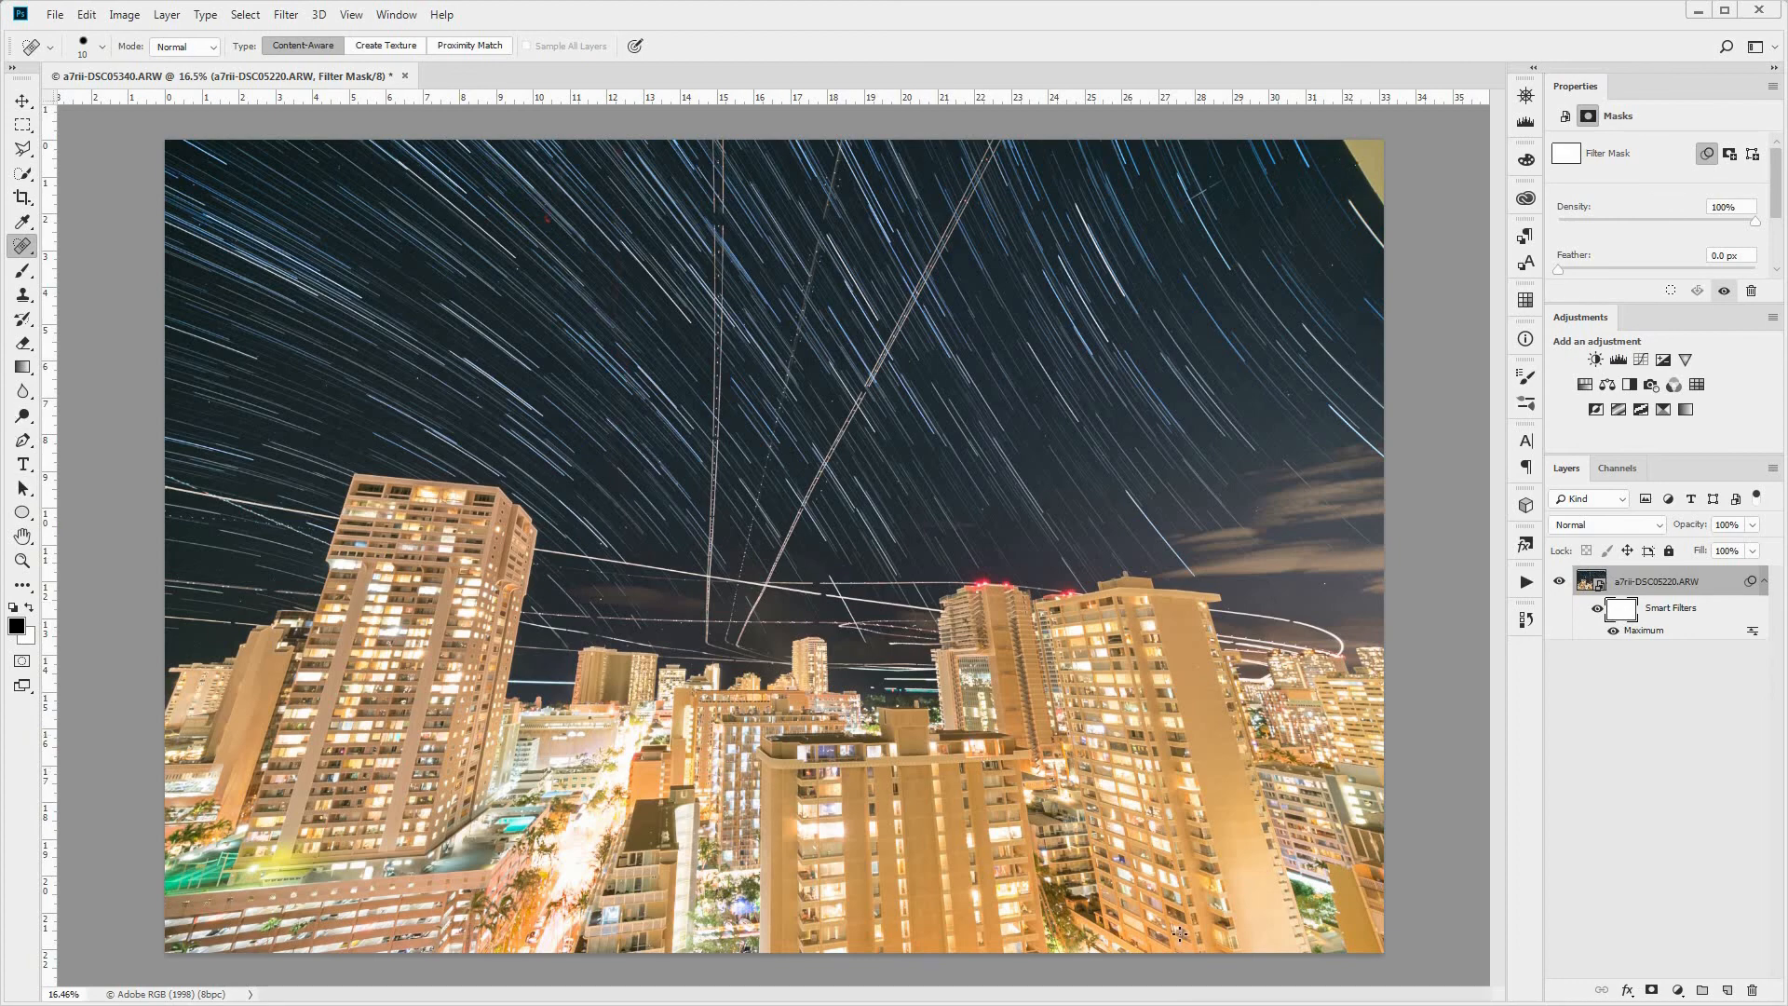
{"action": "key", "text": "b"}
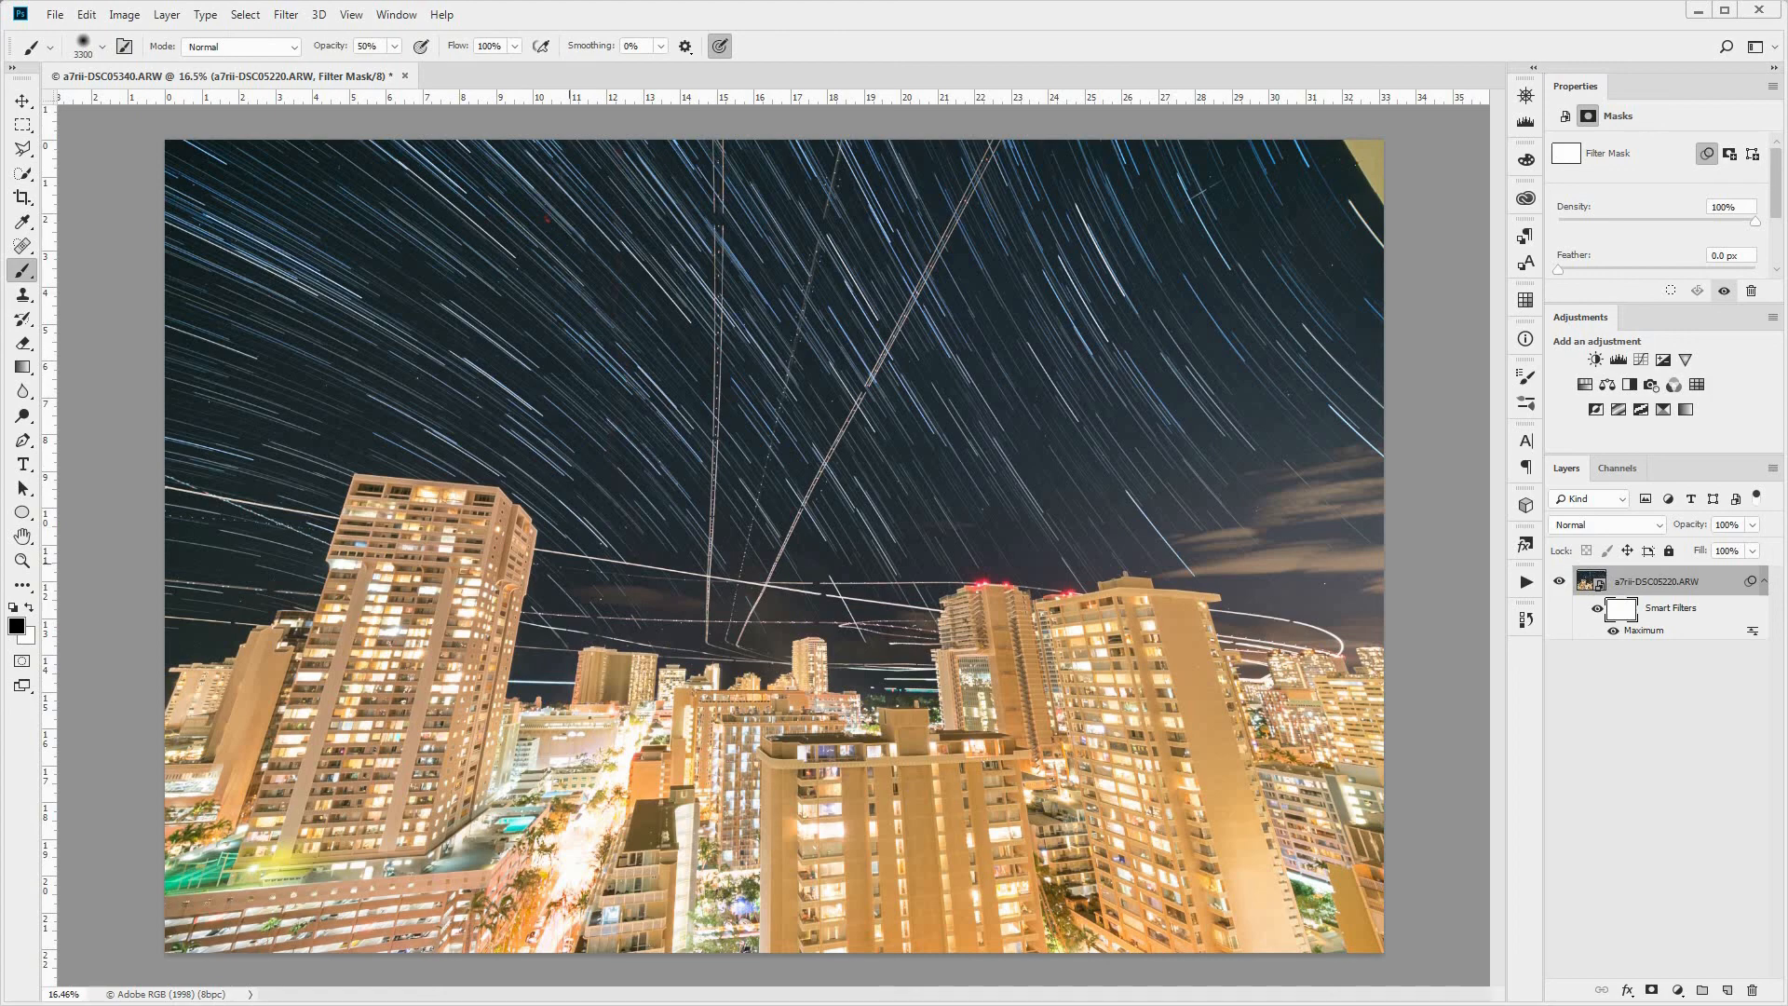
{"action": "key", "text": "0"}
{"action": "mouse_move", "coordinate": [1205, 789]}
{"action": "left_mouse_down"}
{"action": "mouse_move", "coordinate": [1071, 745]}
{"action": "mouse_move", "coordinate": [1257, 717]}
{"action": "mouse_move", "coordinate": [1266, 838]}
{"action": "mouse_move", "coordinate": [634, 855]}
{"action": "mouse_move", "coordinate": [466, 801]}
{"action": "mouse_move", "coordinate": [521, 643]}
{"action": "mouse_move", "coordinate": [354, 614]}
{"action": "mouse_move", "coordinate": [232, 816]}
{"action": "mouse_move", "coordinate": [1216, 869]}
{"action": "left_mouse_up"}
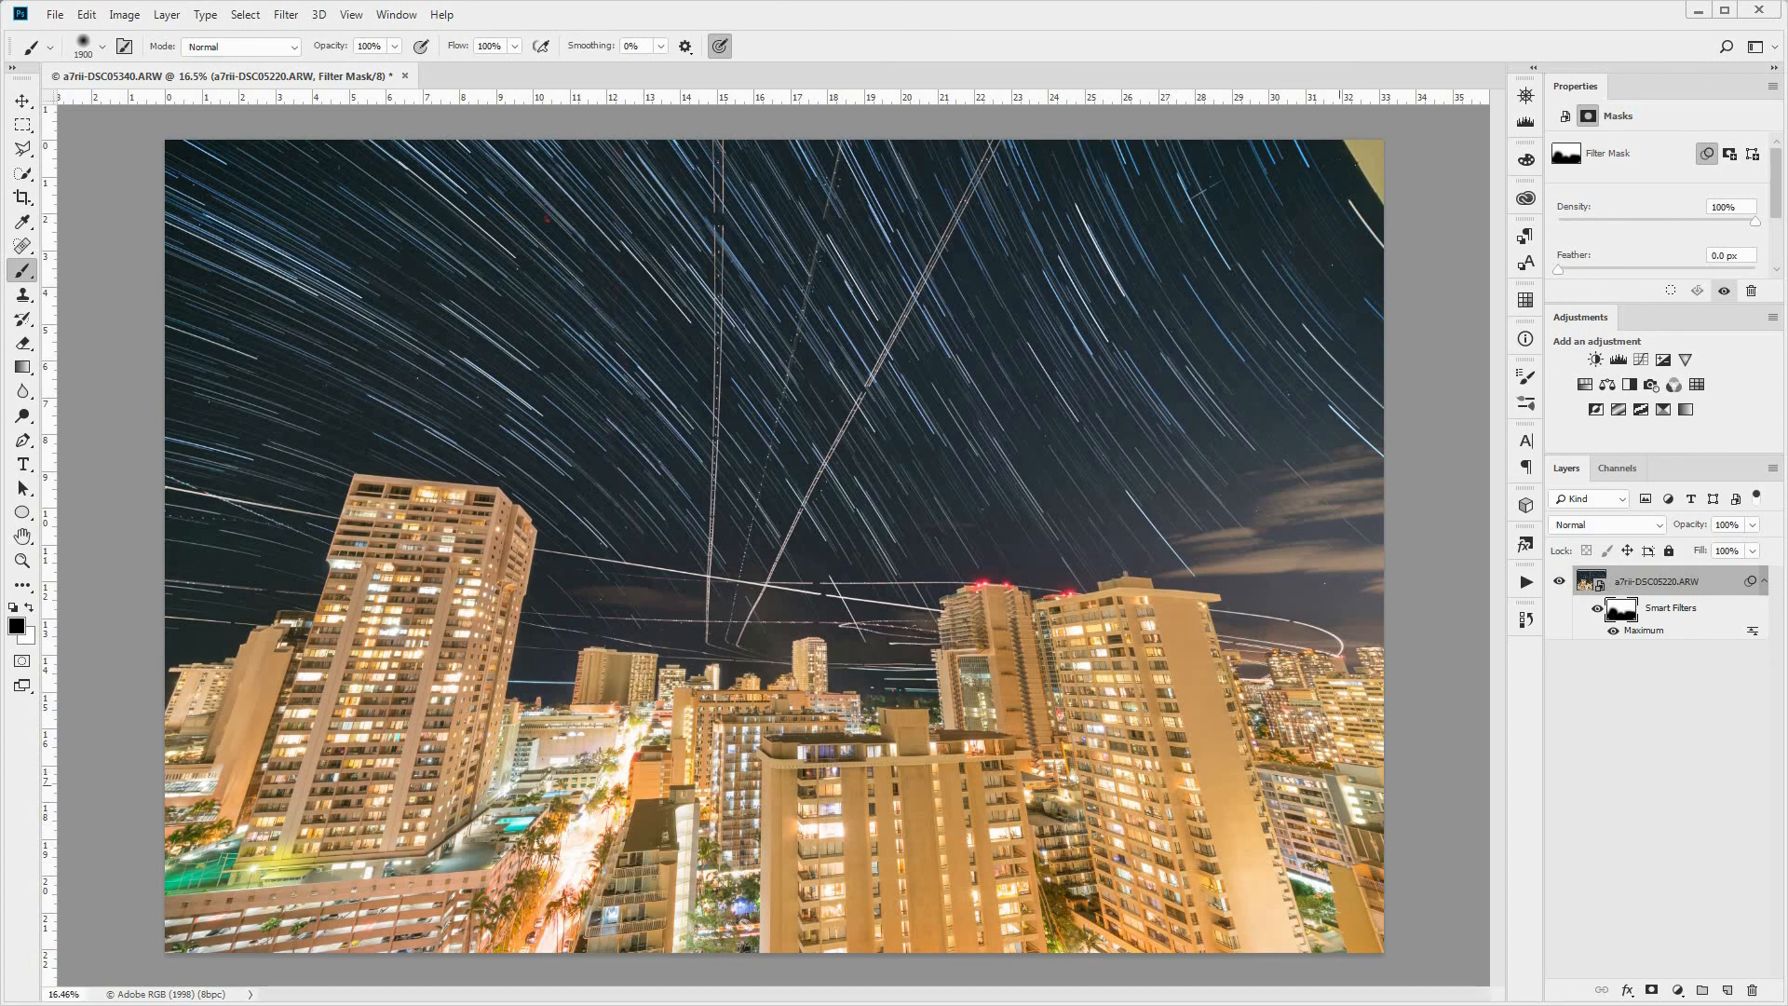
{"action": "scroll", "coordinate": [1015, 825], "scroll_direction": "down", "scroll_amount": 3}
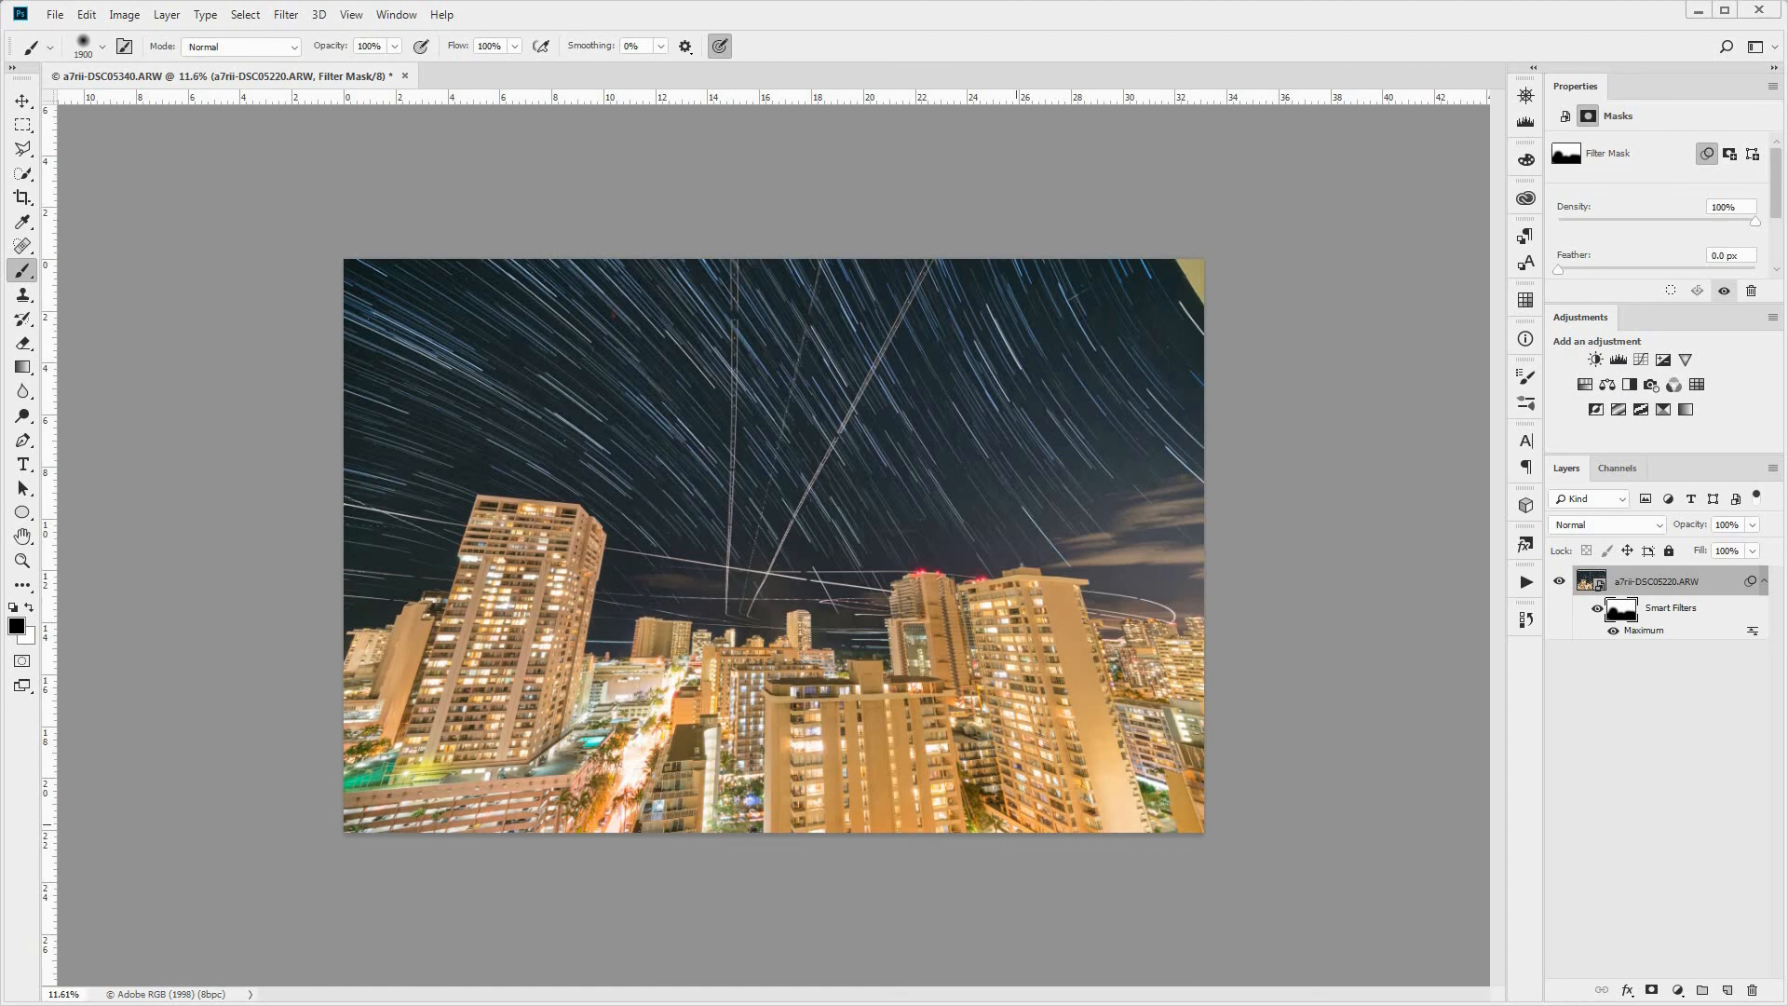